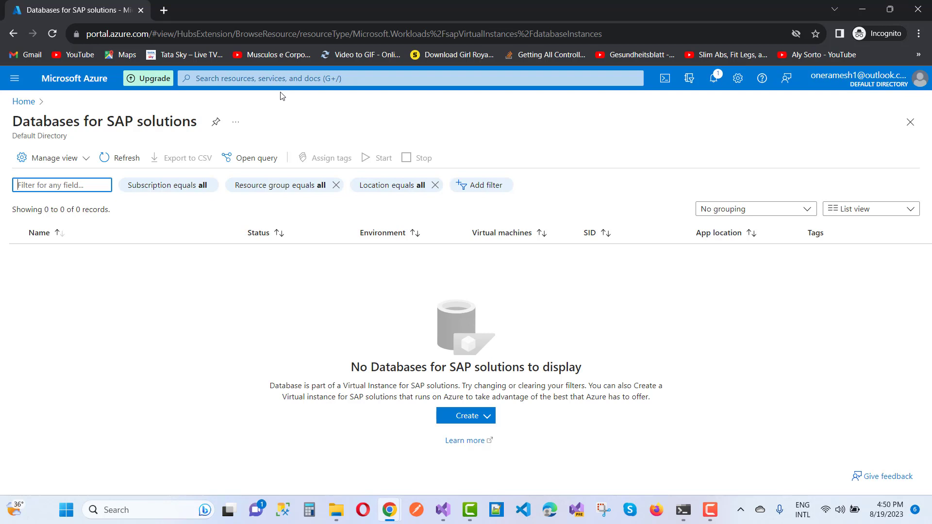
# - Go from Home to the SQL databases list and begin creating a new SQL database
pyautogui.click(15, 79)
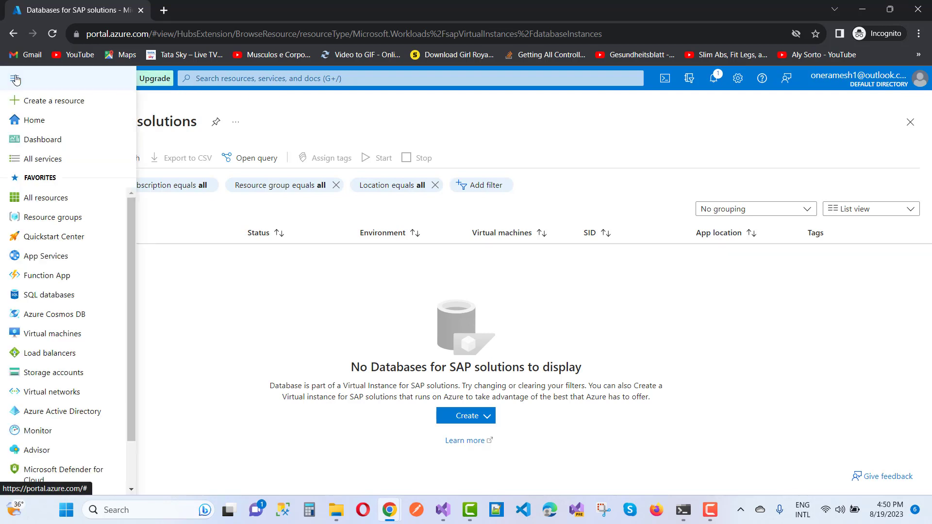
pyautogui.click(24, 121)
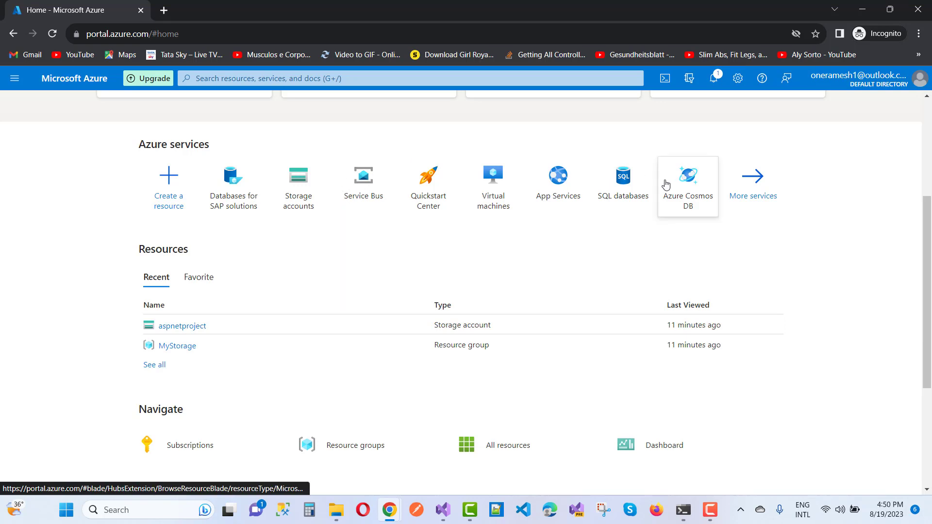
pyautogui.click(623, 184)
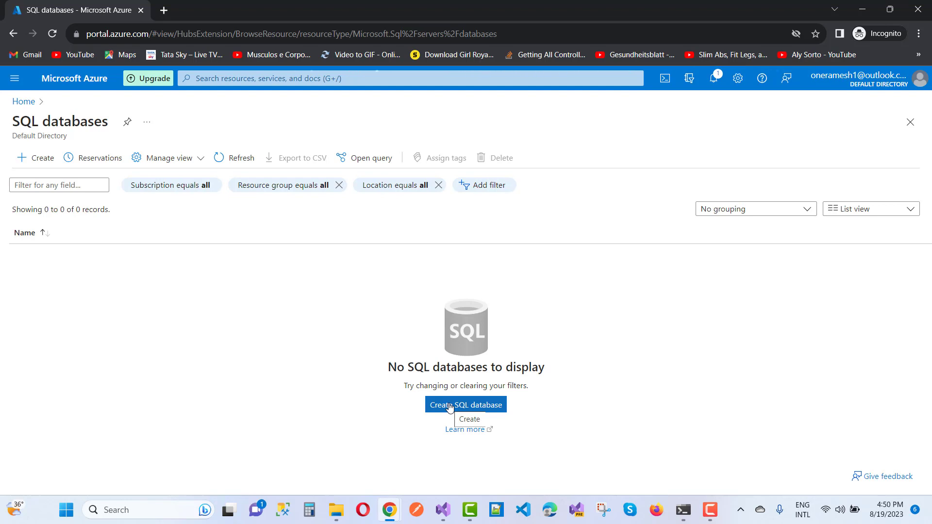
pyautogui.click(472, 405)
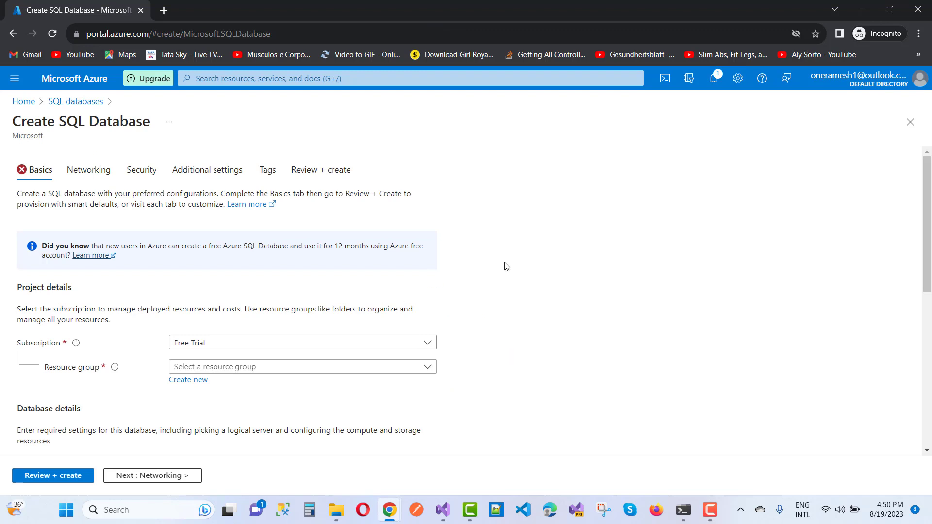
# - Choose the existing MyStorage resource group and move to the Database name field
pyautogui.scroll(-2, 545, 262)
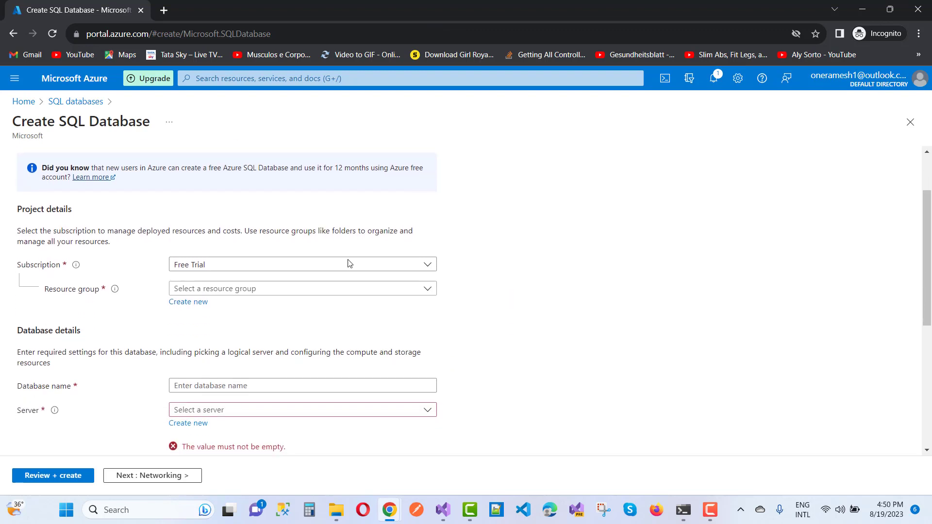
pyautogui.click(429, 290)
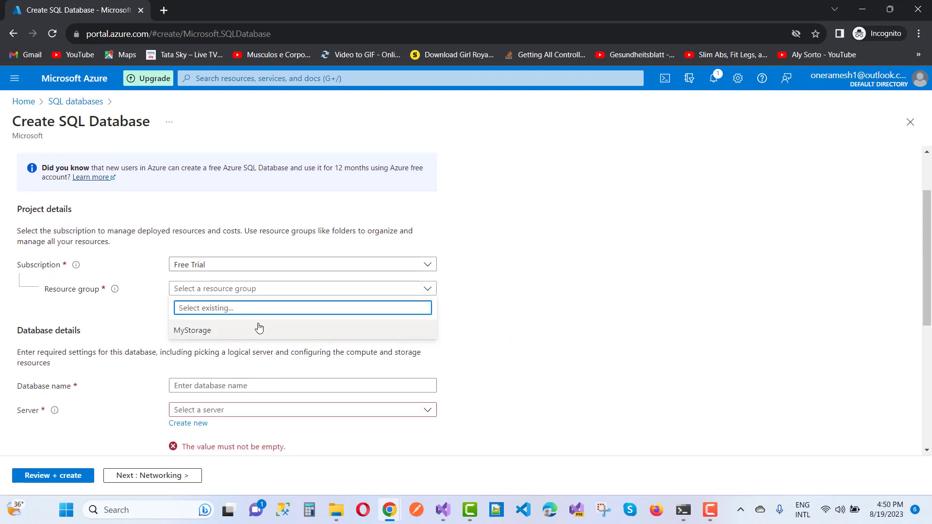
pyautogui.click(238, 330)
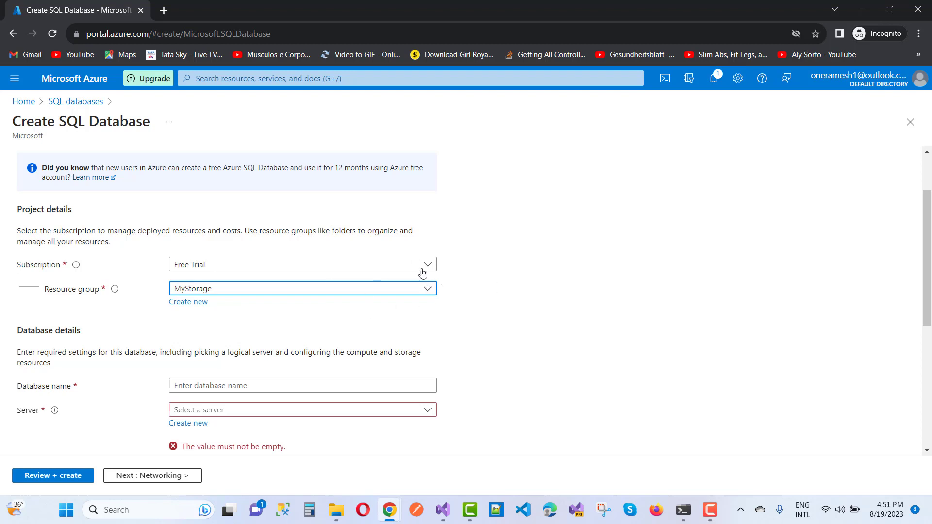
pyautogui.scroll(-2, 507, 266)
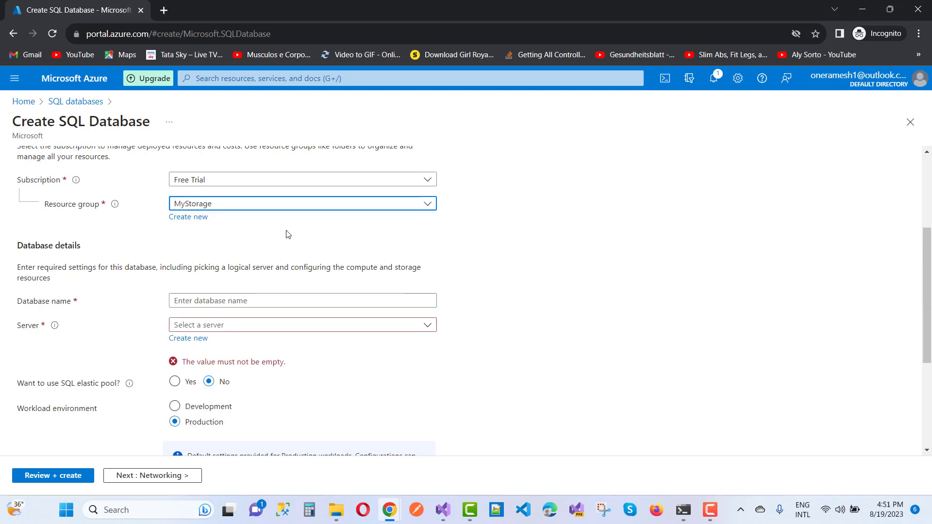
pyautogui.click(198, 222)
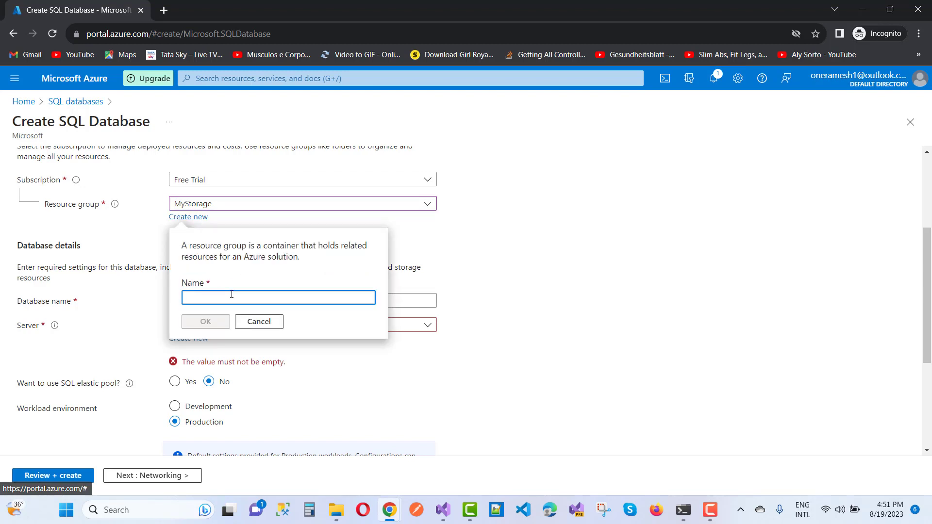
pyautogui.click(268, 323)
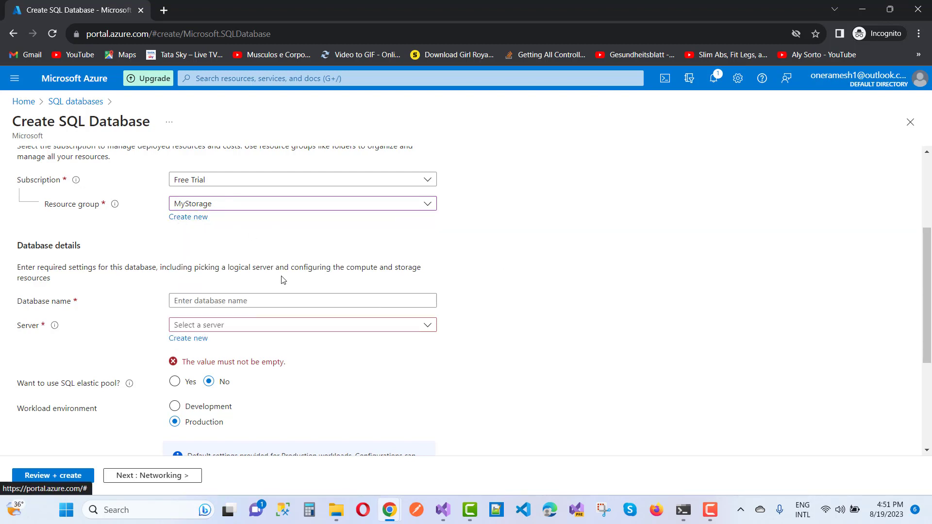
pyautogui.scroll(-1, 283, 280)
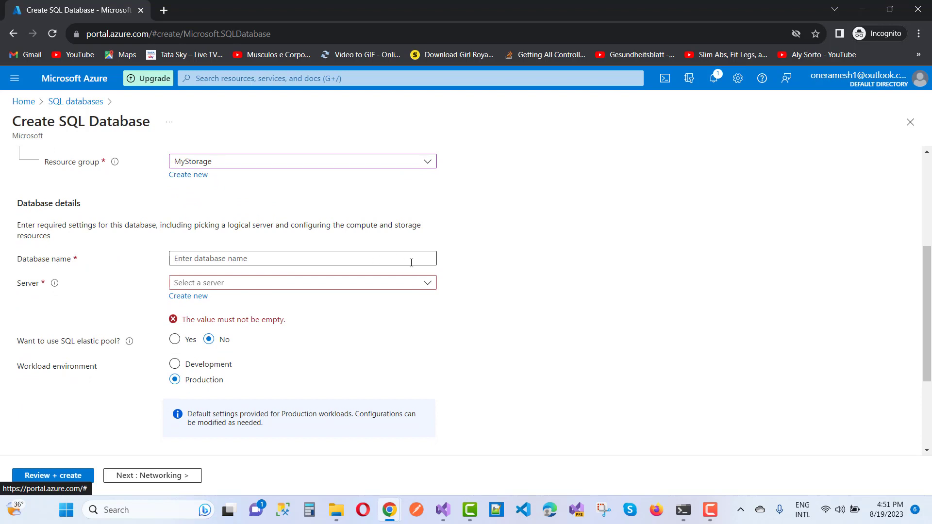
pyautogui.click(238, 260)
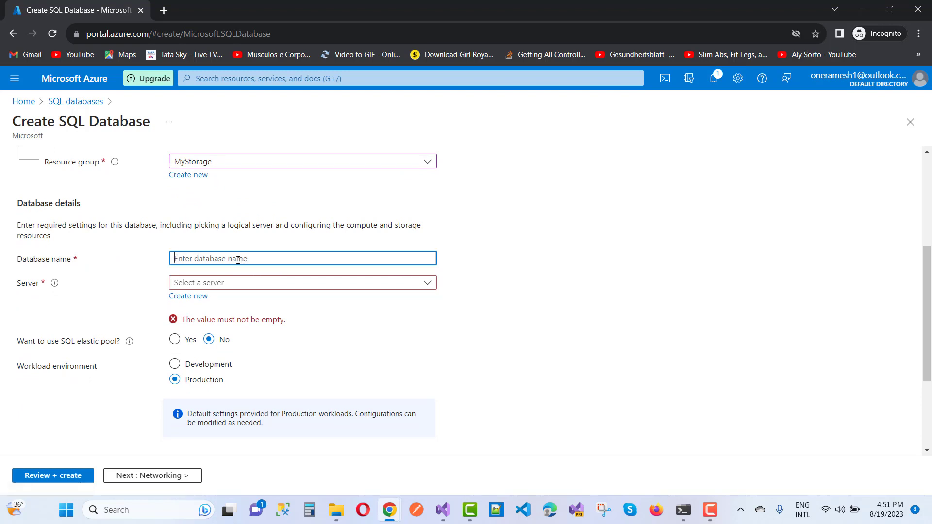
# - Start a new server, settling on the available name mytechserver, and select SQL authentication
pyautogui.click(194, 301)
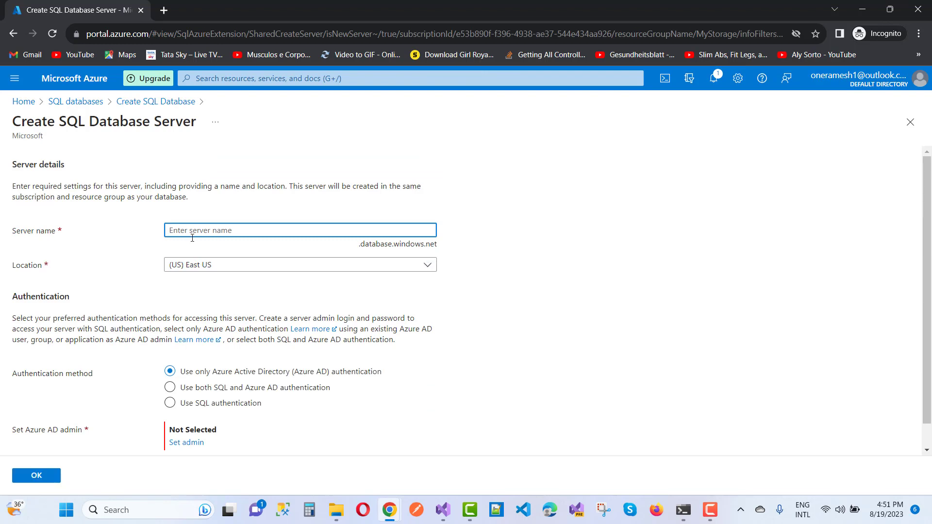
pyautogui.write('my')
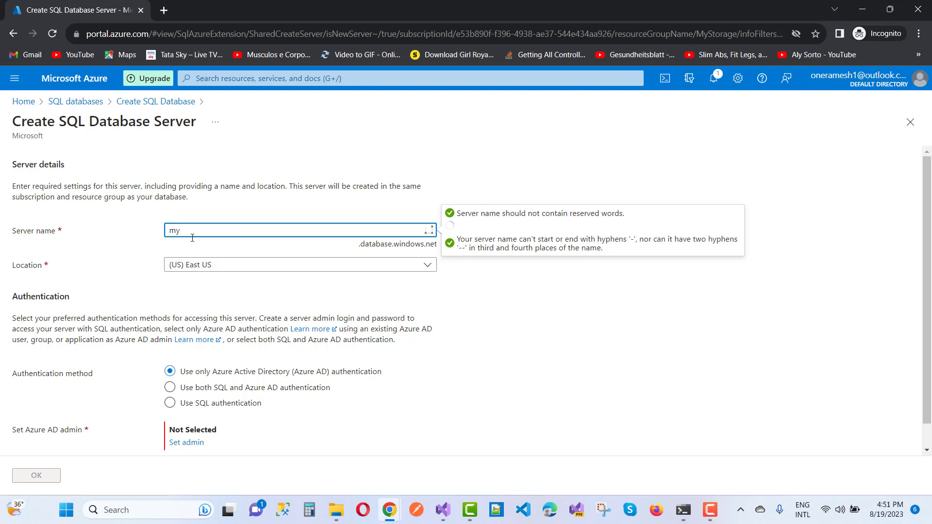
pyautogui.write('server')
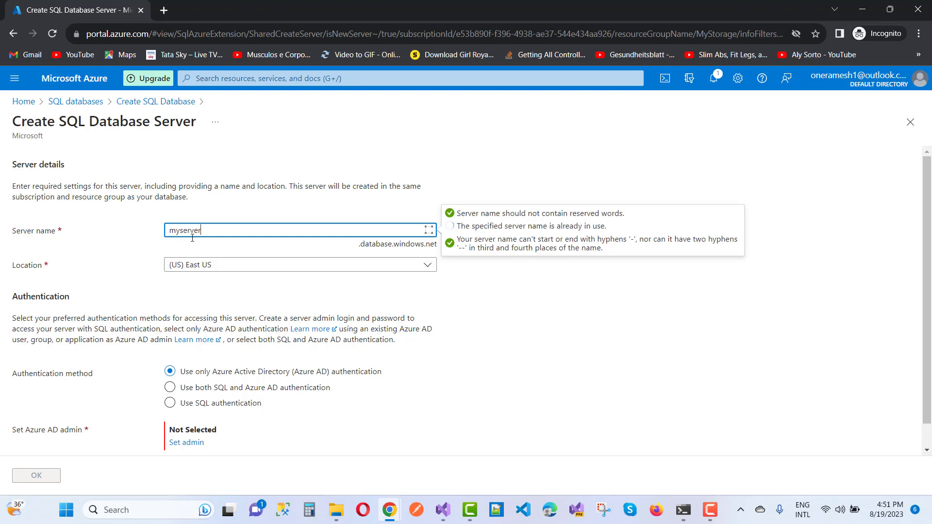
pyautogui.press('BackSpace')
pyautogui.press('BackSpace')
pyautogui.press('BackSpace')
pyautogui.press('BackSpace')
pyautogui.press('BackSpace')
pyautogui.write('testserver')
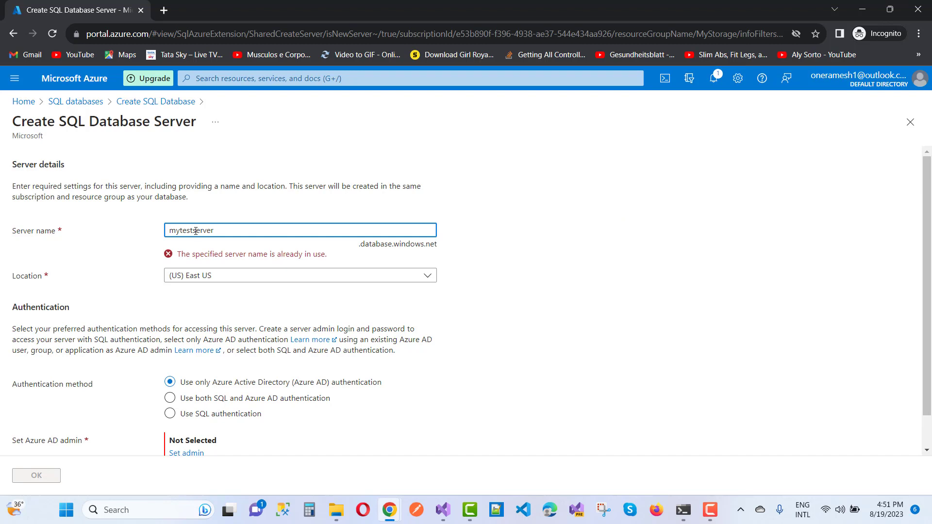
pyautogui.press('BackSpace')
pyautogui.press('BackSpace')
pyautogui.press('BackSpace')
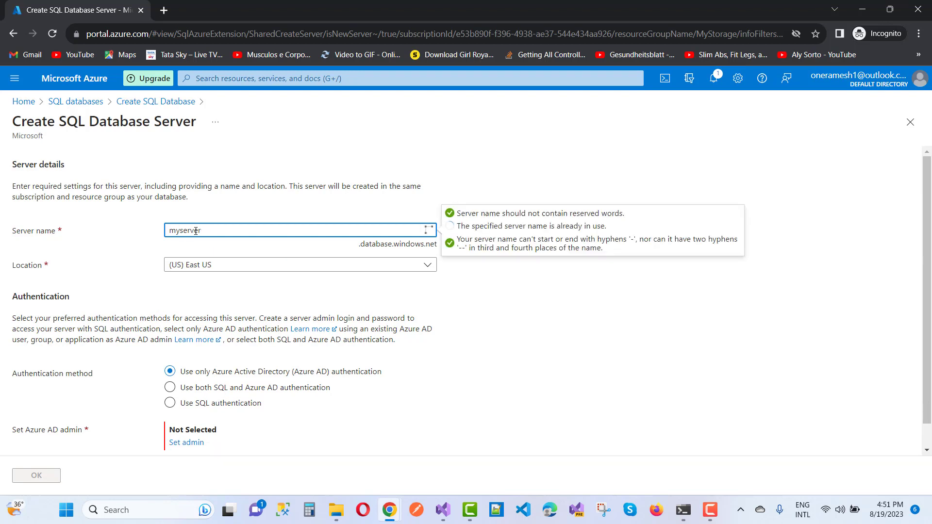
pyautogui.write('ech')
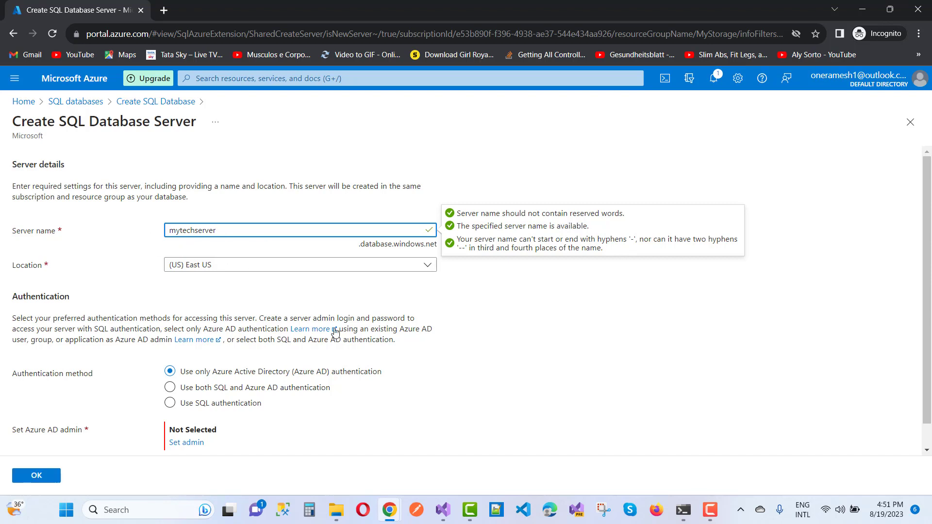
pyautogui.scroll(-1, 359, 345)
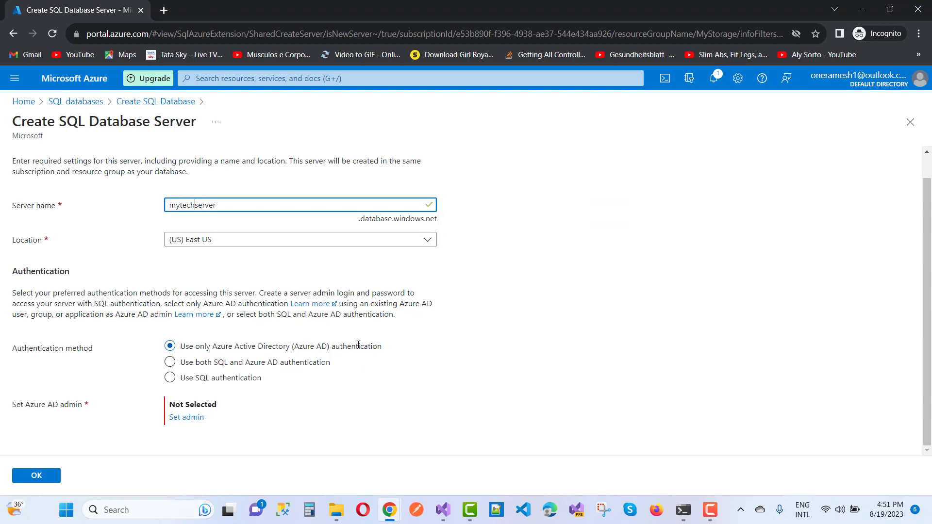
pyautogui.click(170, 378)
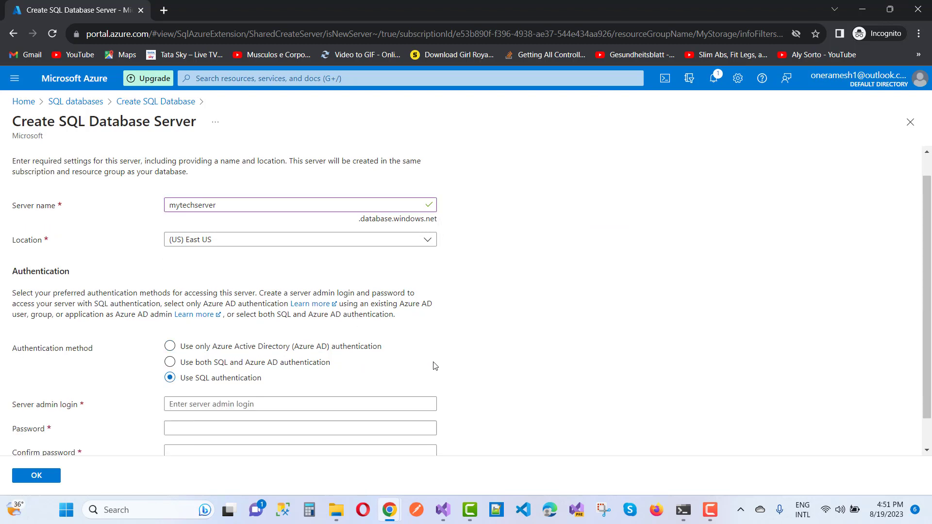
# - Set the server admin login to mytech, replacing the rejected name Admin
pyautogui.scroll(-1, 435, 366)
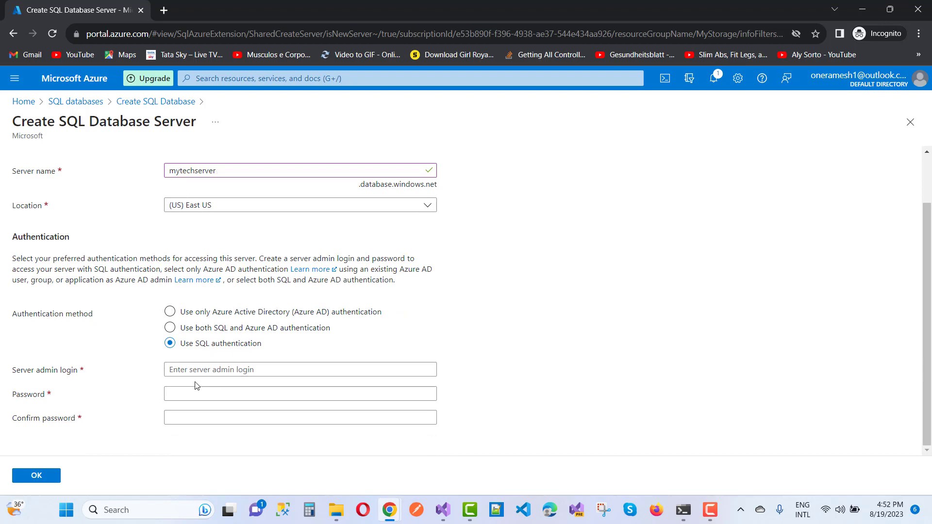
pyautogui.click(205, 370)
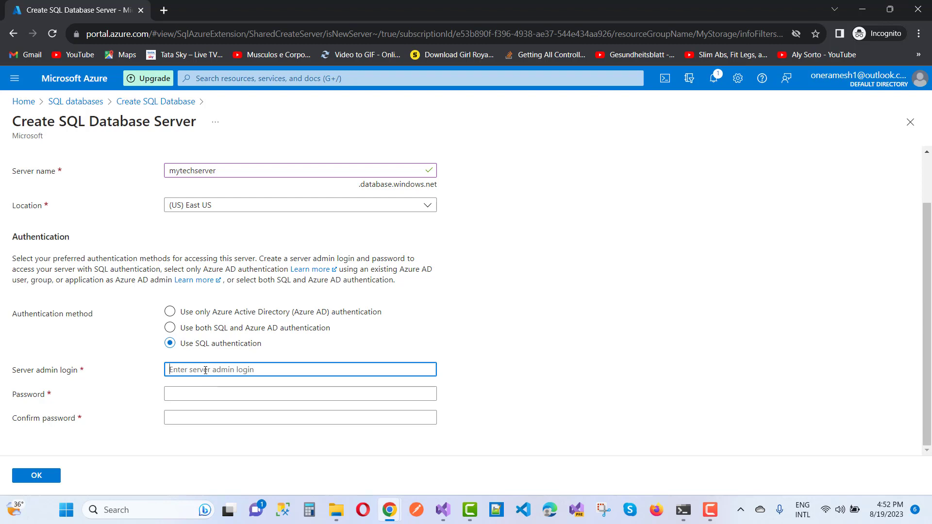
pyautogui.write('Admin')
pyautogui.press('Tab')
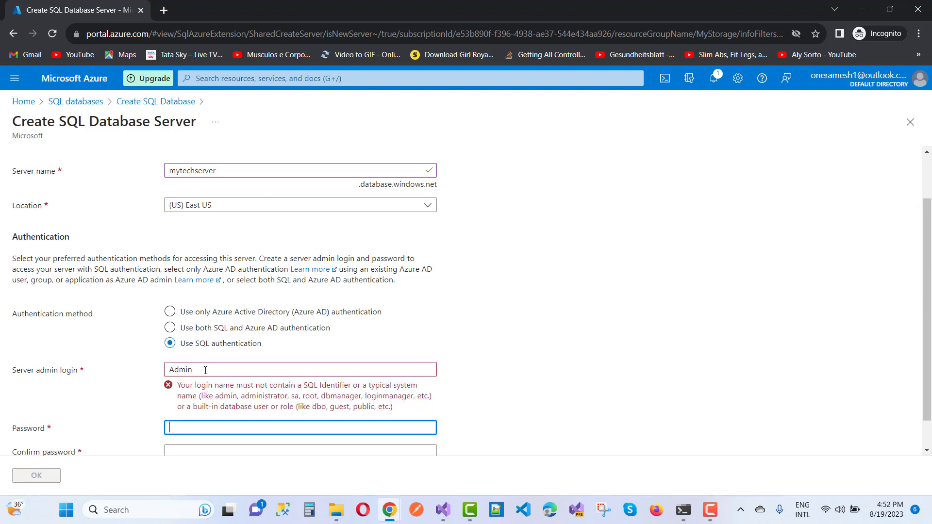
pyautogui.scroll(-1, 386, 333)
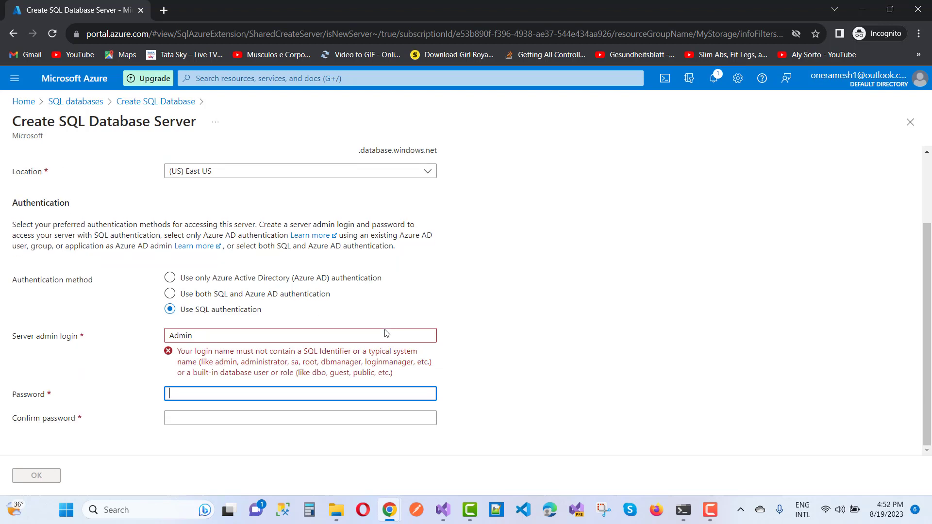
pyautogui.click(203, 337)
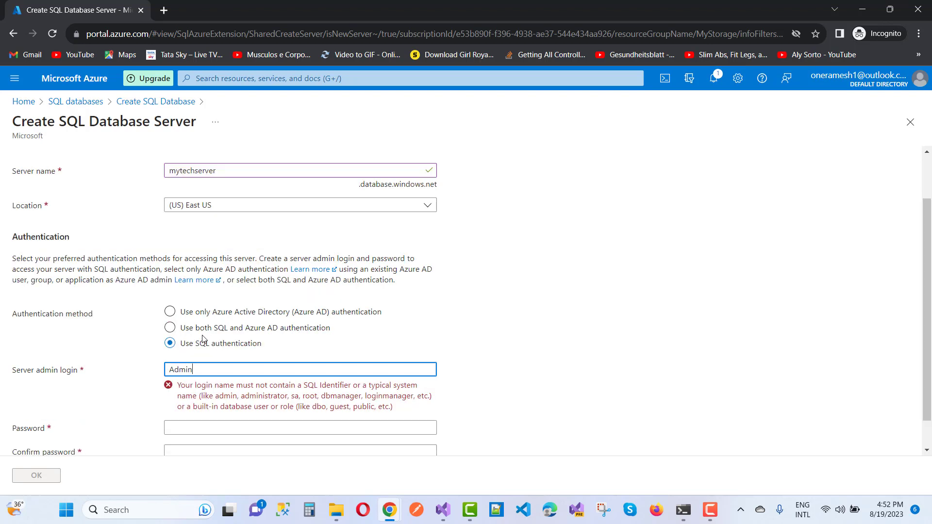
pyautogui.click(203, 336)
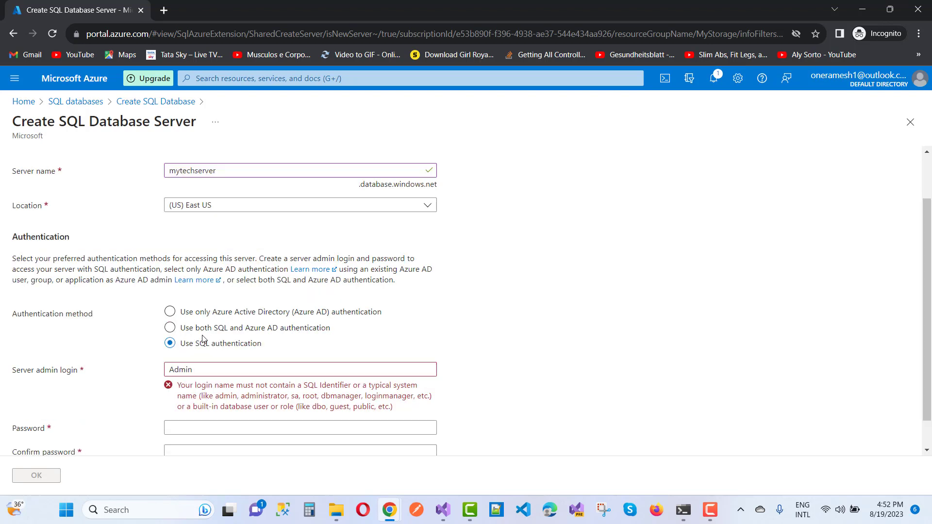
pyautogui.click(204, 364)
pyautogui.moveTo(204, 364); pyautogui.dragTo(160, 371)
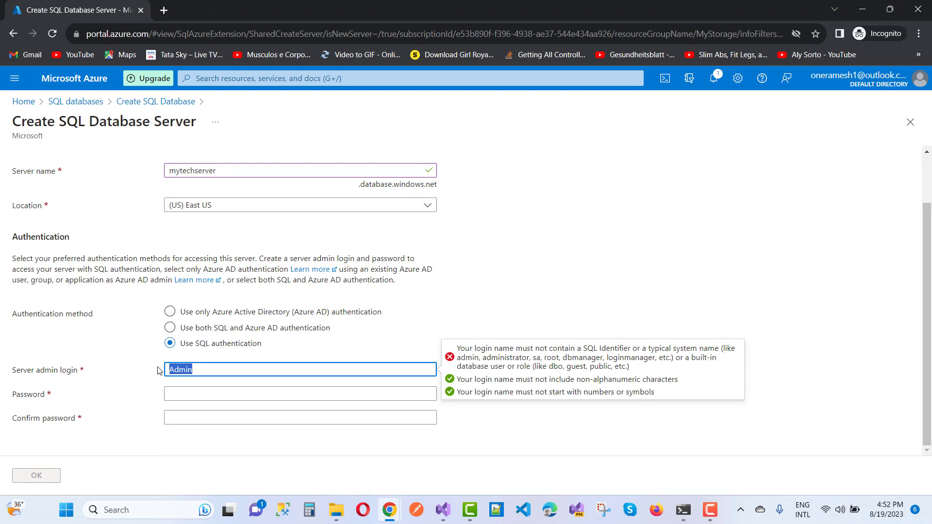
pyautogui.write('mytech')
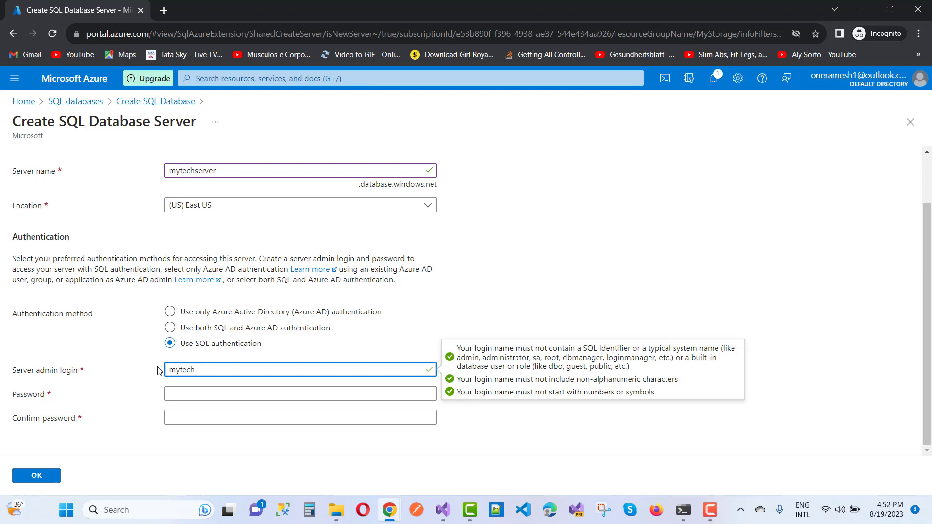
# - Enter and confirm the admin password, then submit the new mytechserver settings
pyautogui.click(180, 394)
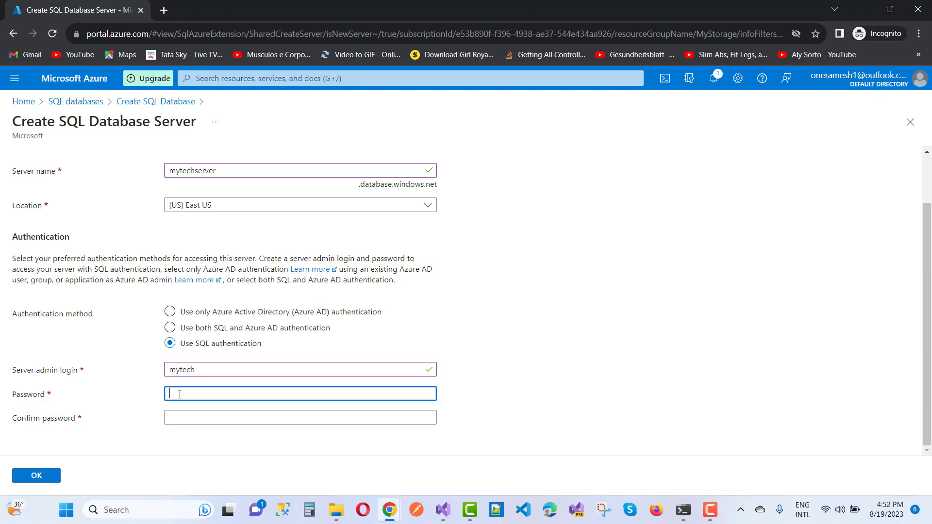
pyautogui.write('•••••')
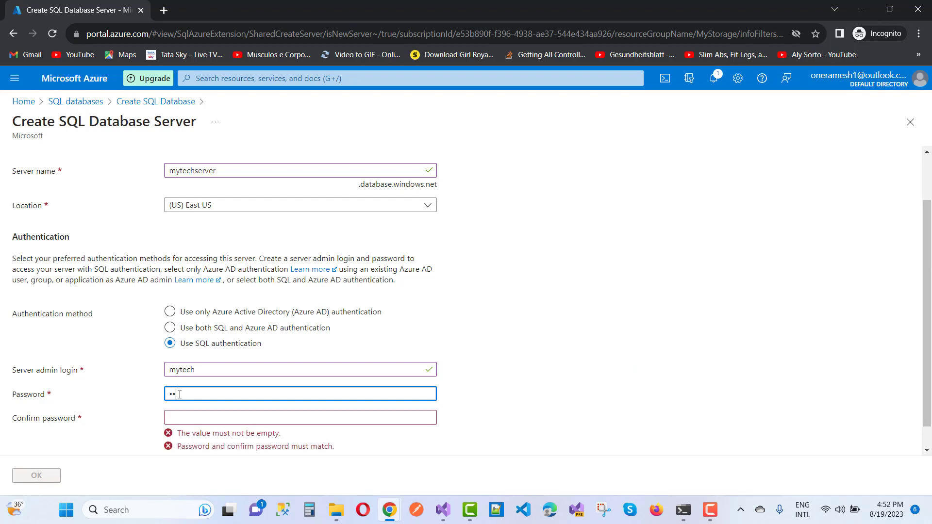
pyautogui.write('•••••')
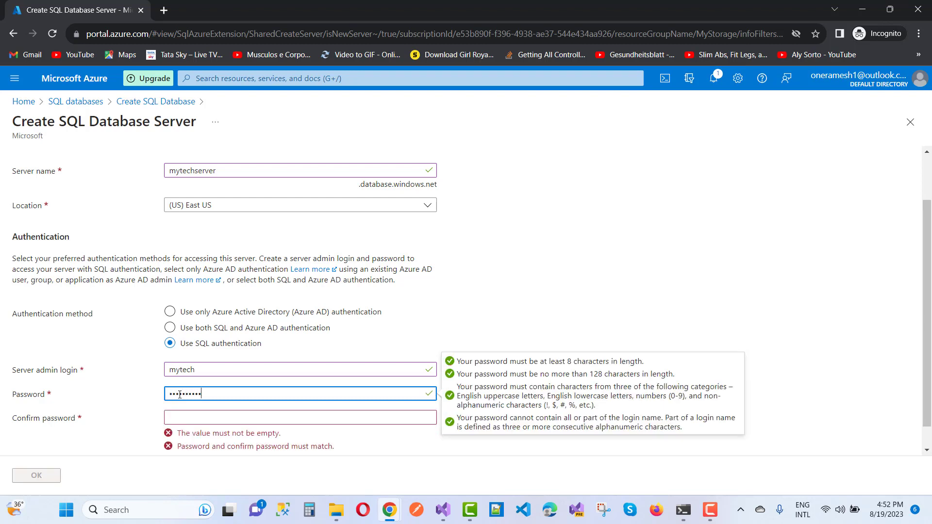
pyautogui.click(179, 419)
pyautogui.write('•')
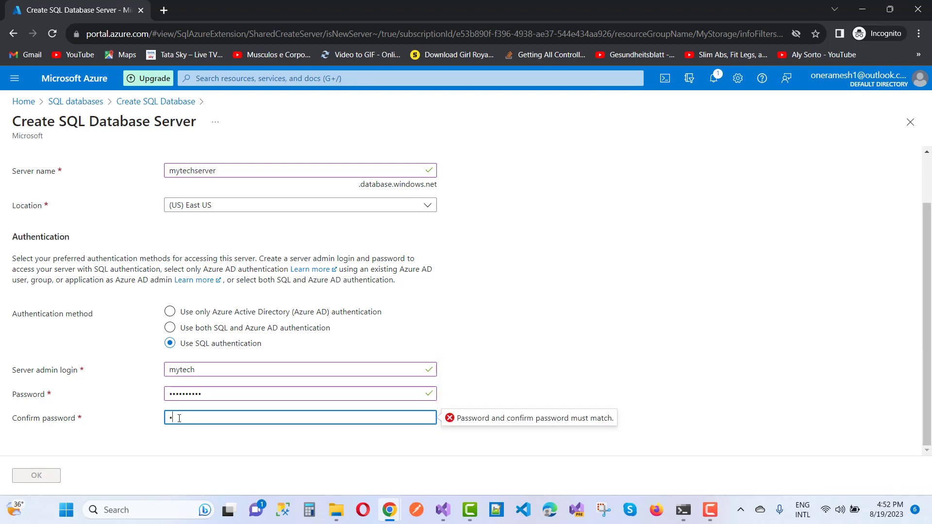
pyautogui.write('•••••••••')
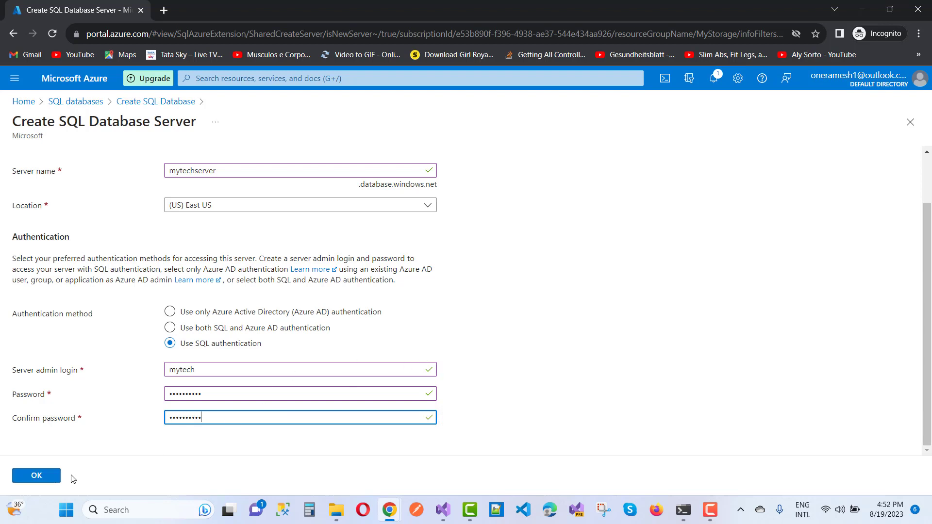
pyautogui.click(42, 476)
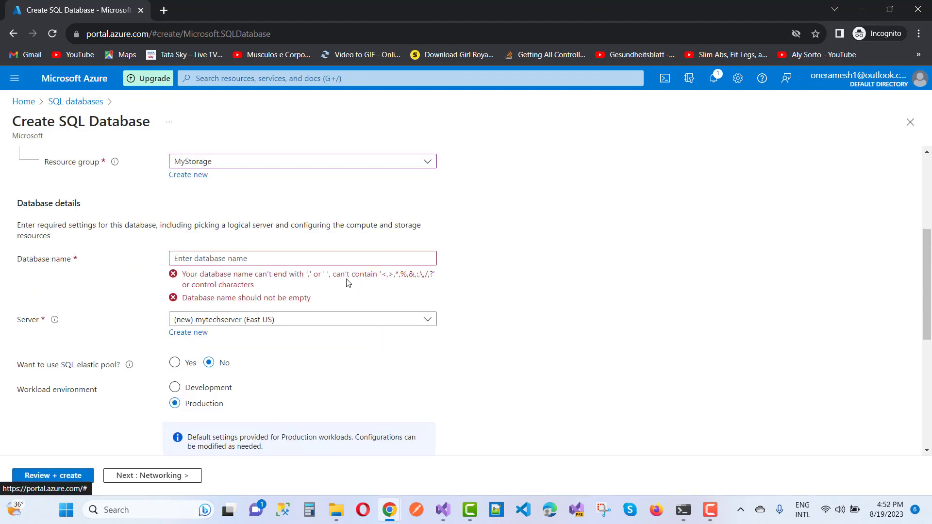
# - Enter mytechdb as the database name and look over the remaining default settings
pyautogui.scroll(-10, 362, 282)
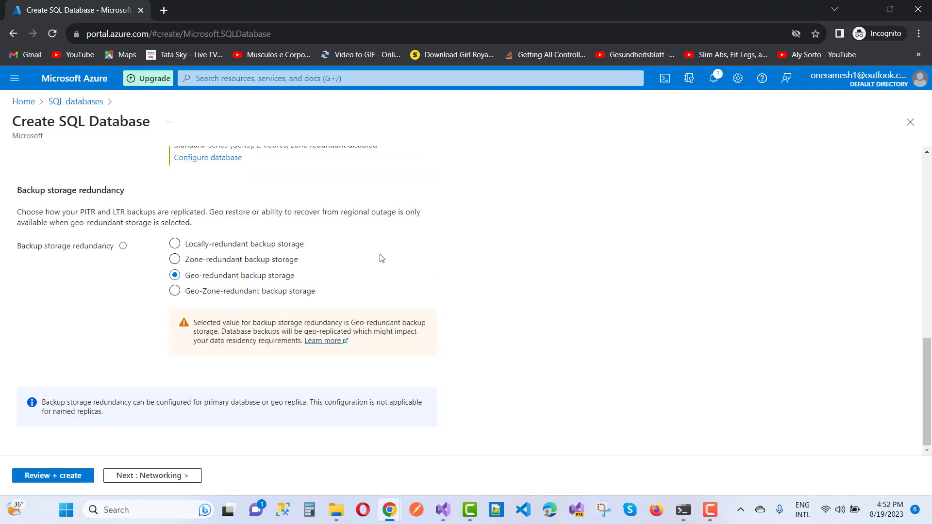
pyautogui.scroll(8, 437, 254)
pyautogui.scroll(3, 441, 255)
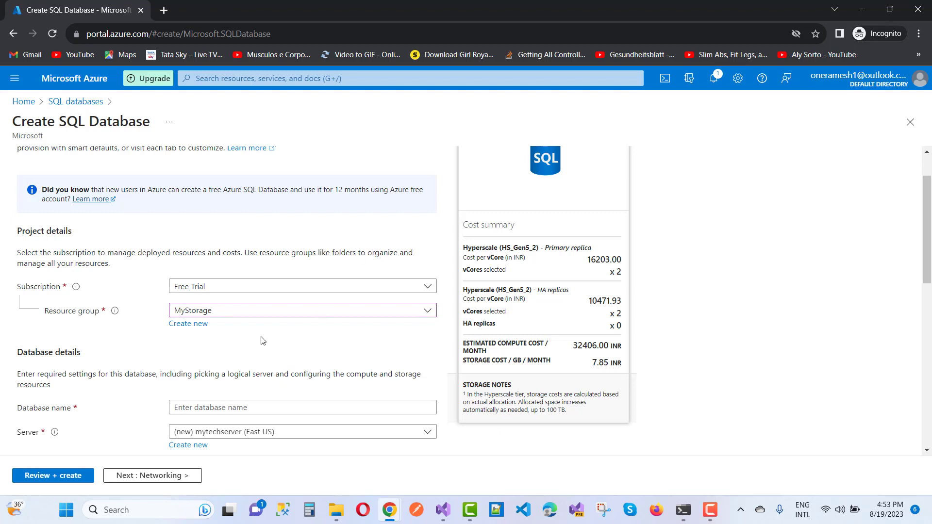
pyautogui.scroll(-2, 288, 356)
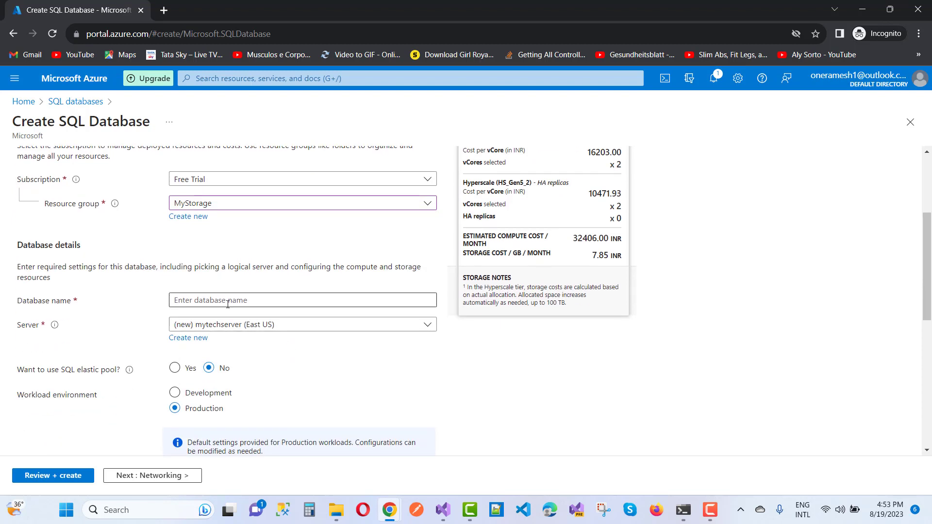
pyautogui.click(227, 305)
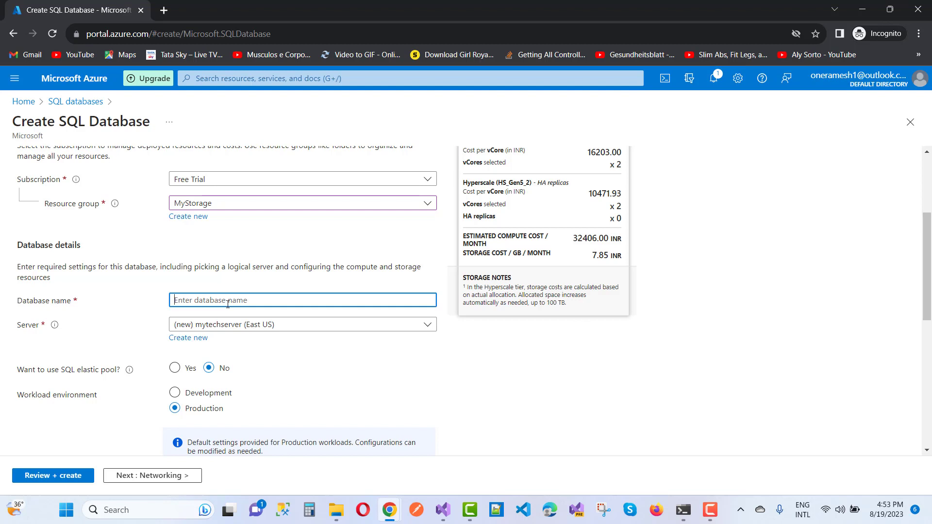
pyautogui.write('mytechdb')
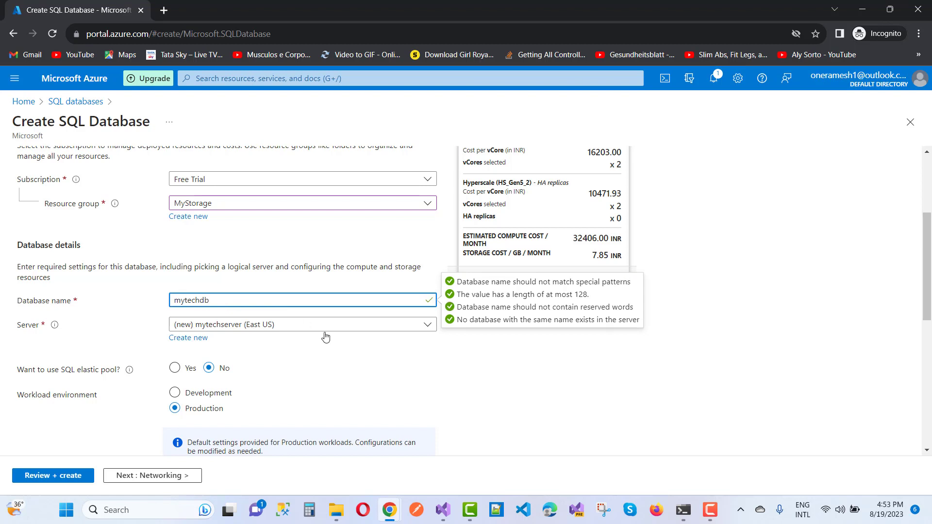
pyautogui.click(352, 352)
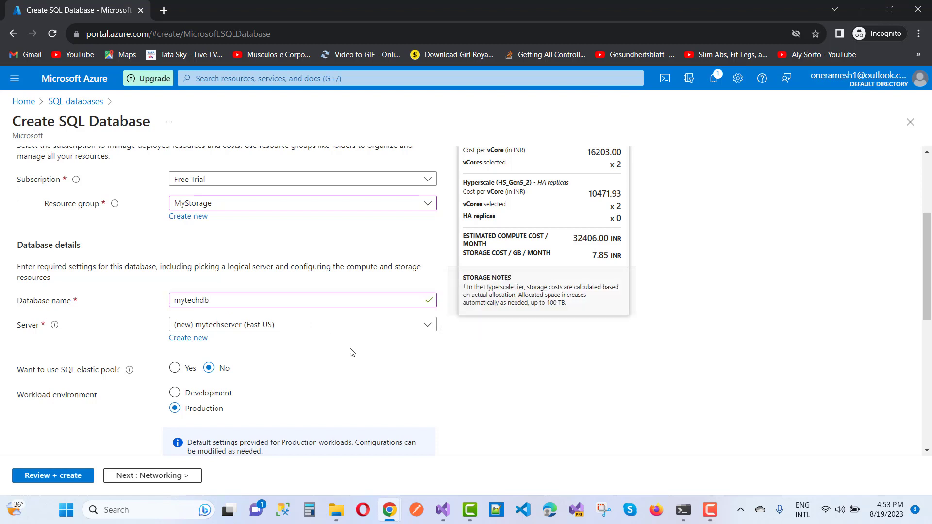
pyautogui.scroll(-2, 366, 354)
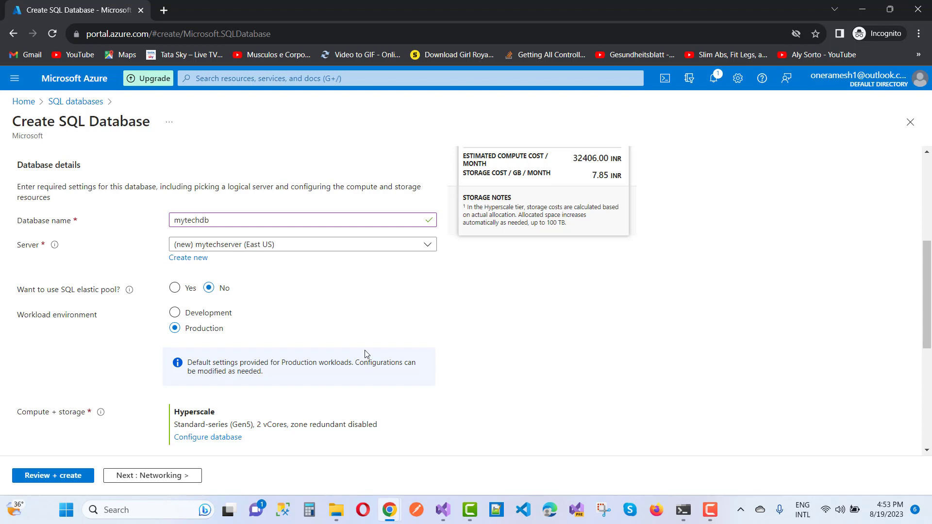
pyautogui.scroll(-3, 366, 353)
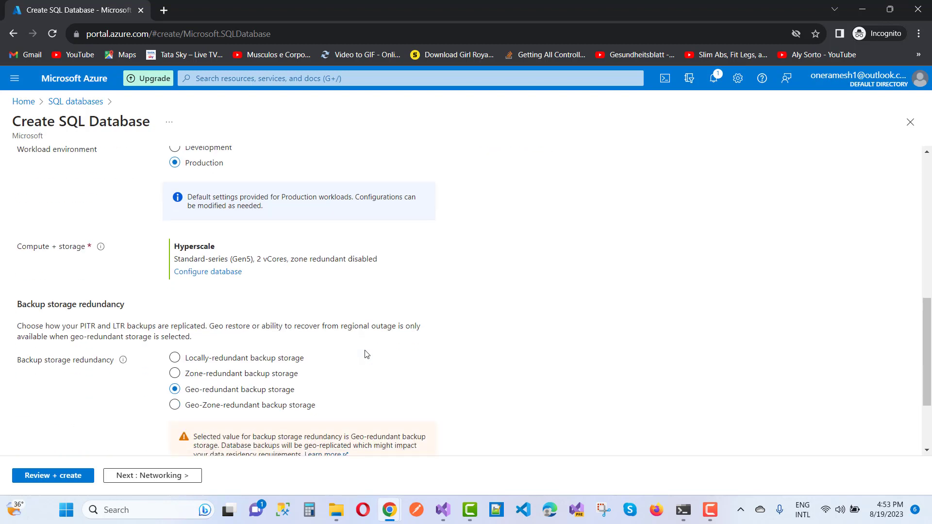
pyautogui.scroll(-1, 366, 354)
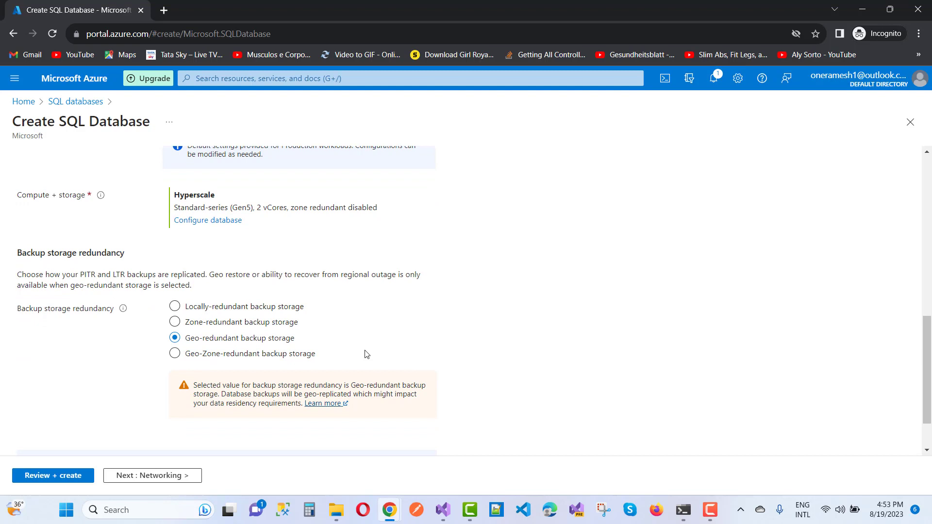
pyautogui.scroll(-1, 366, 354)
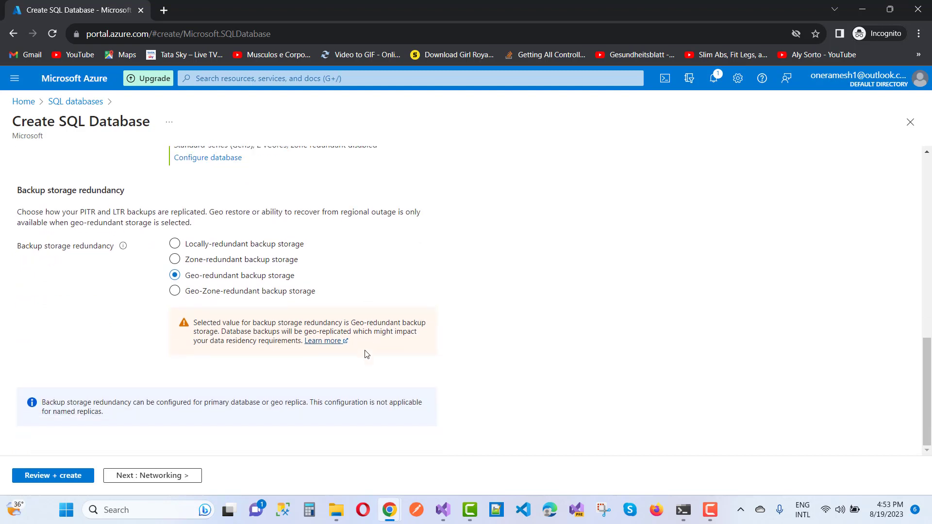
pyautogui.scroll(3, 366, 354)
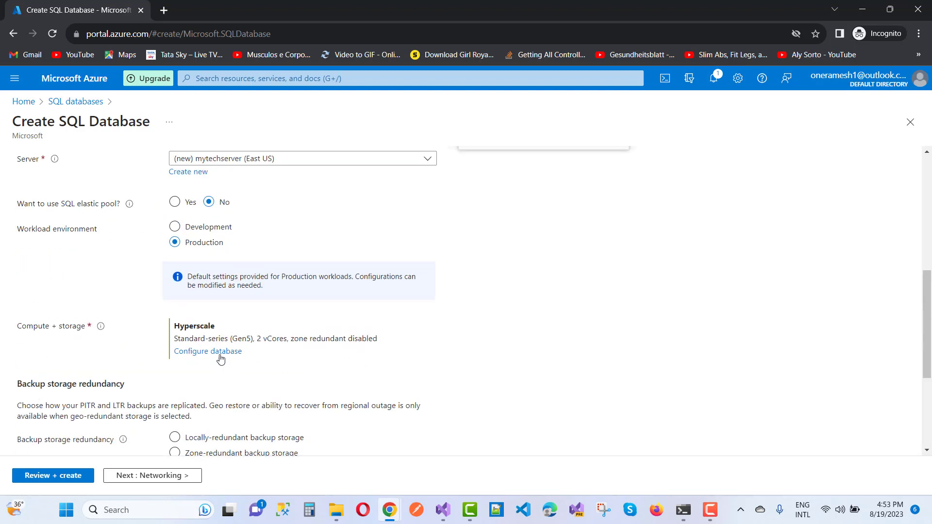
# - Compare General Purpose, Standard and Basic service tiers, finally choosing Basic with 5 DTUs and 2 GB
pyautogui.click(220, 359)
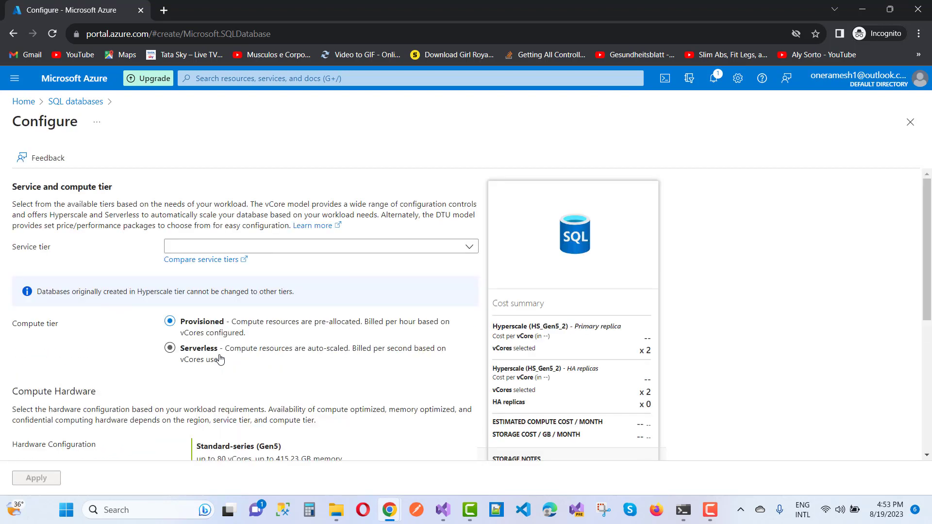
pyautogui.click(469, 248)
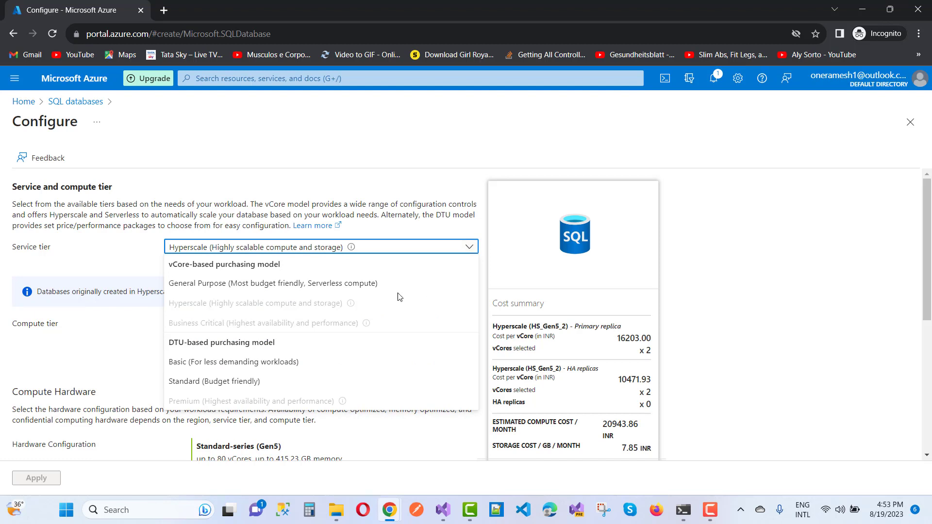
pyautogui.click(220, 369)
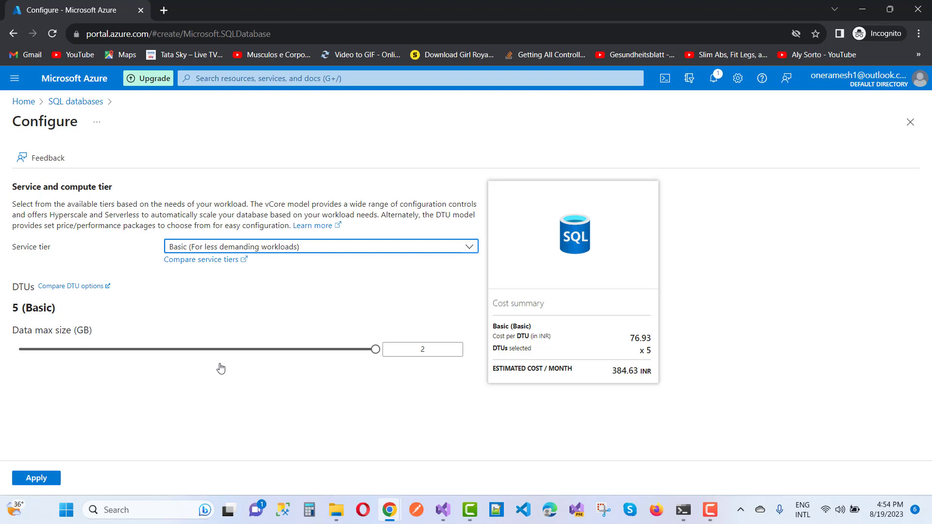
pyautogui.click(386, 249)
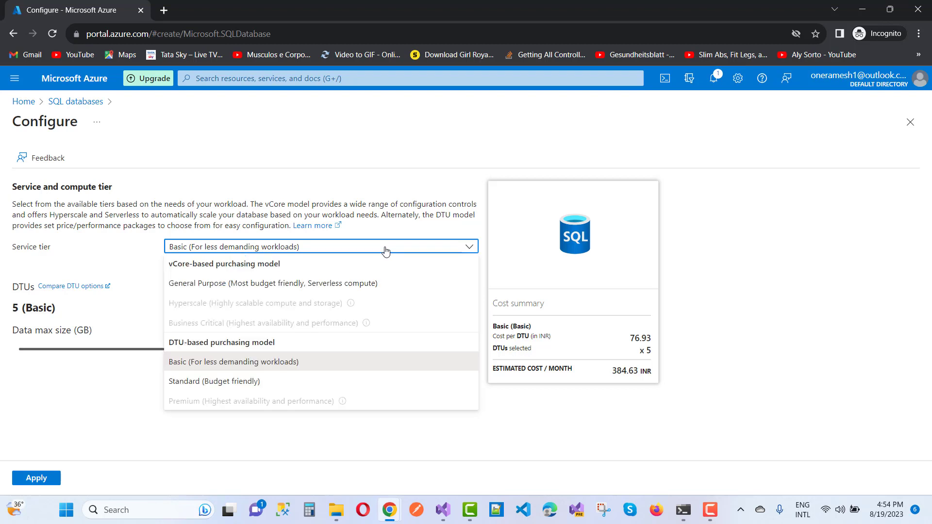
pyautogui.click(342, 291)
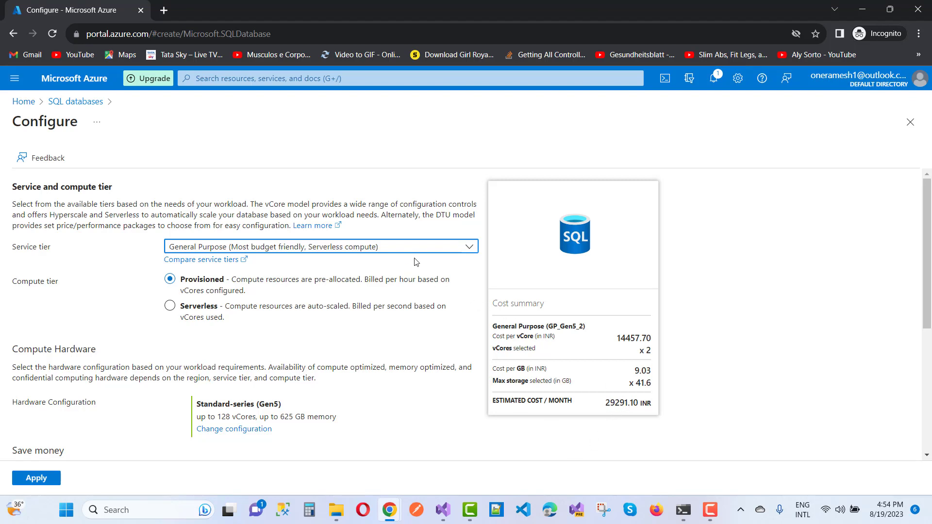
pyautogui.click(406, 248)
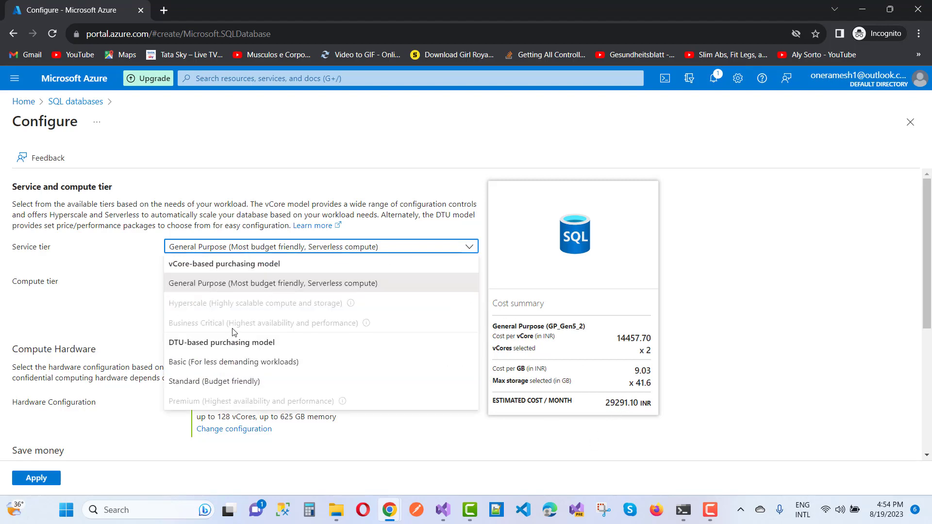
pyautogui.click(210, 368)
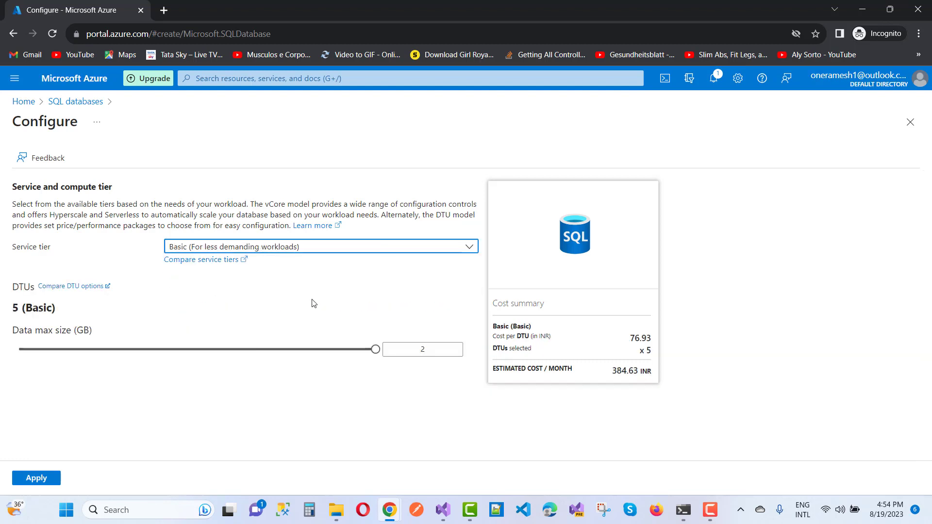
pyautogui.click(360, 249)
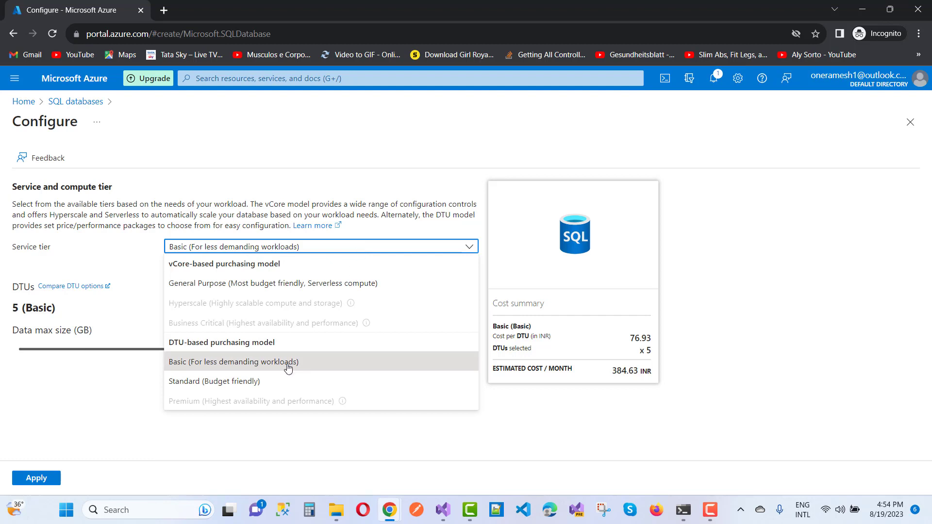
pyautogui.click(274, 383)
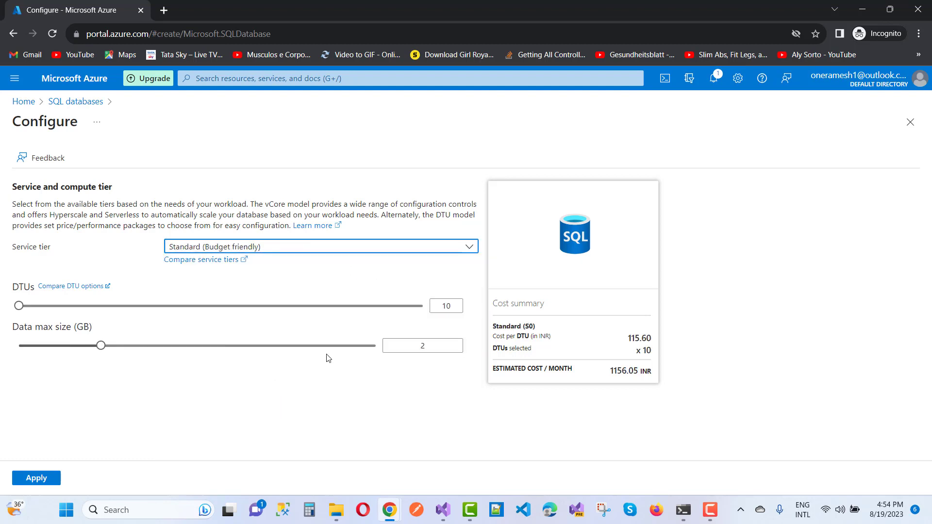
pyautogui.click(359, 250)
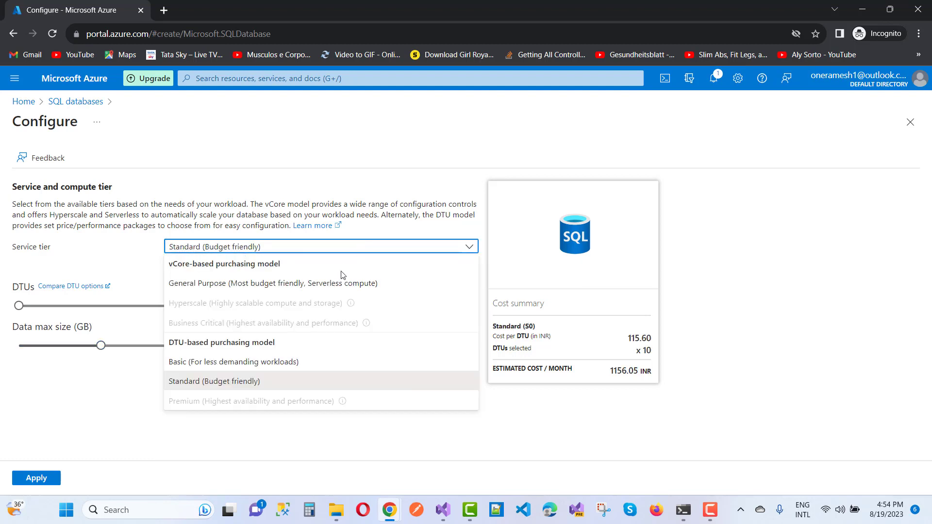
pyautogui.click(230, 290)
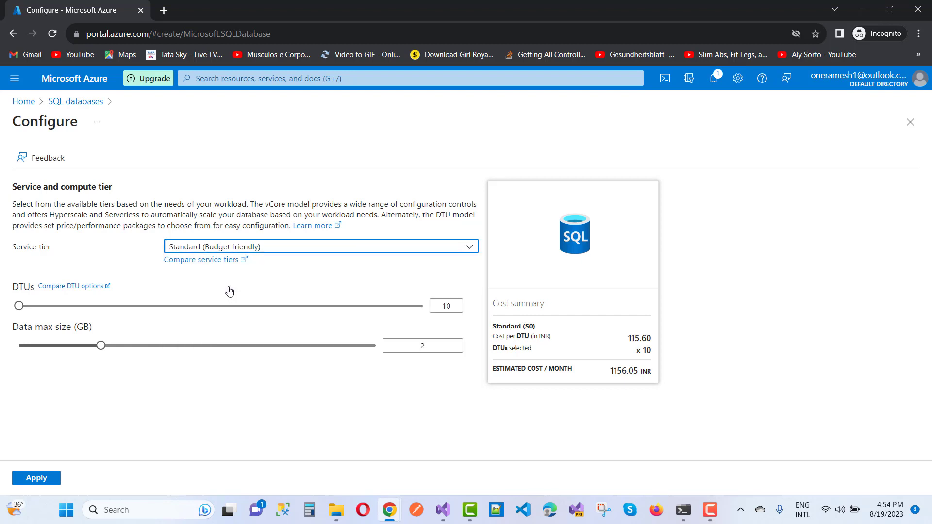
pyautogui.click(321, 248)
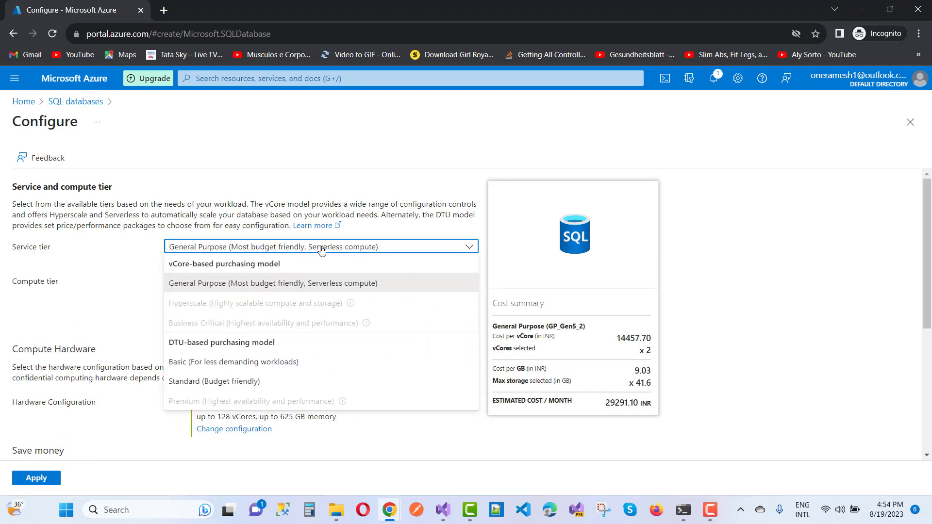
pyautogui.click(215, 369)
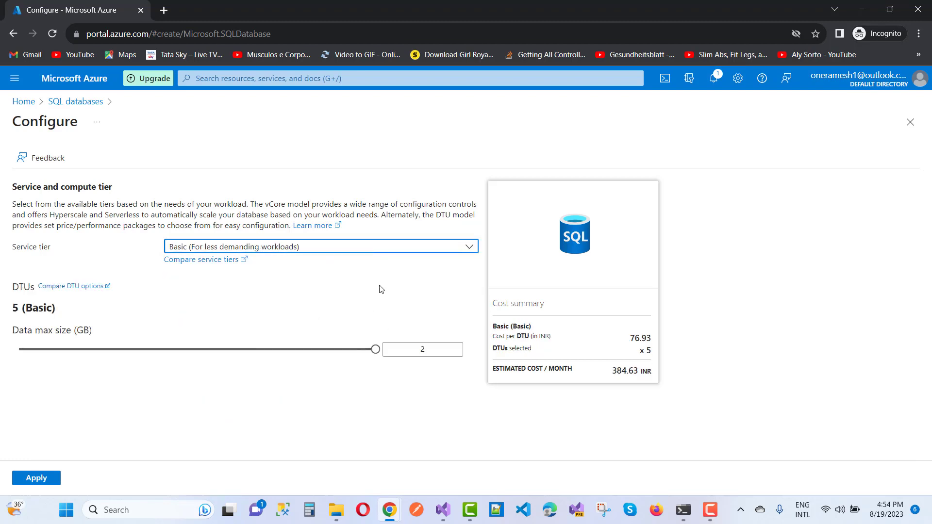
# - Apply the Basic tier, check the form, and proceed to Review + create for mytechdb
pyautogui.click(33, 481)
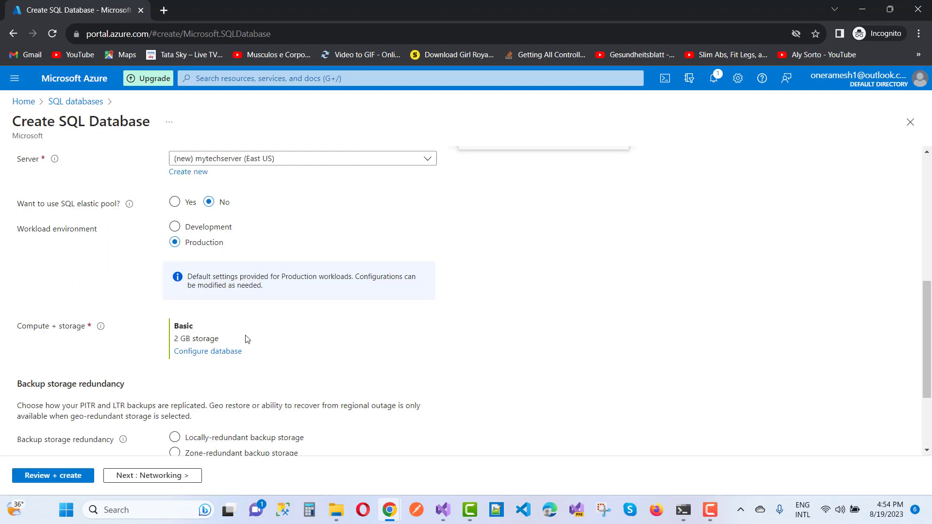
pyautogui.scroll(-3, 424, 336)
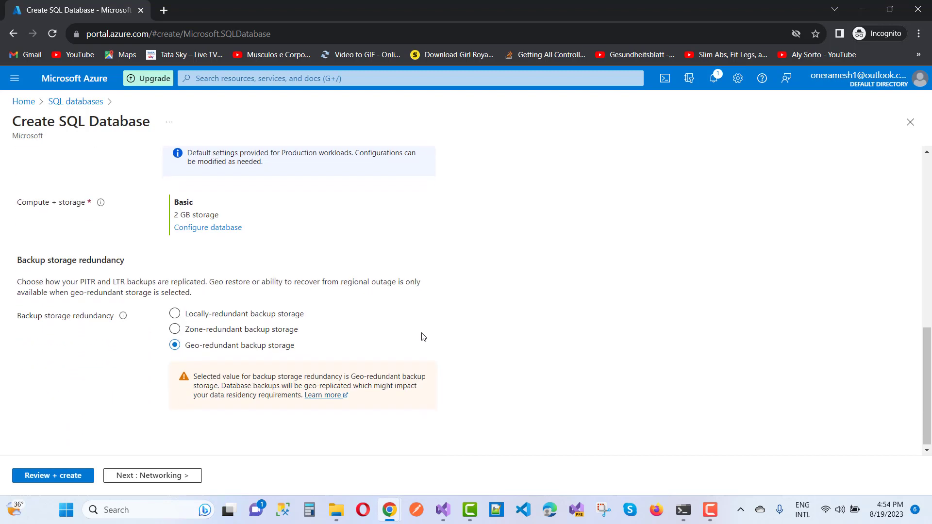
pyautogui.scroll(5, 423, 336)
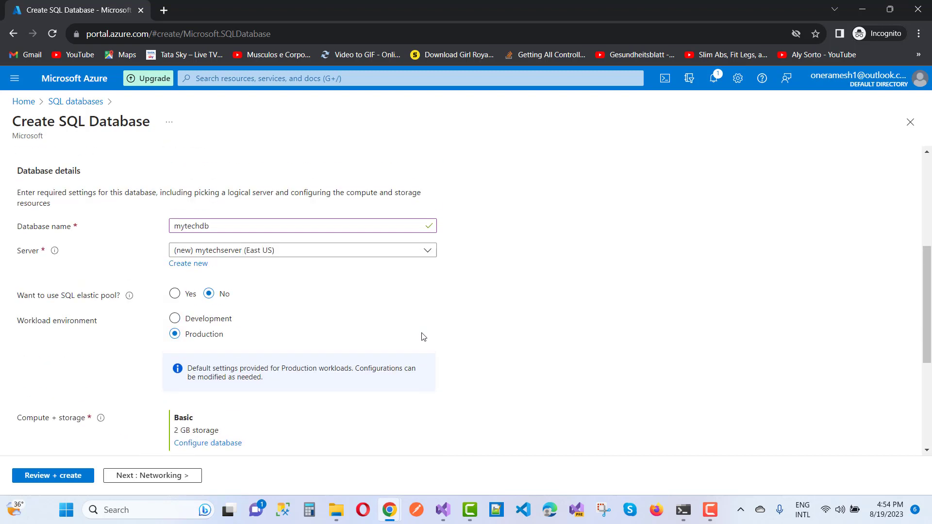
pyautogui.scroll(2, 423, 337)
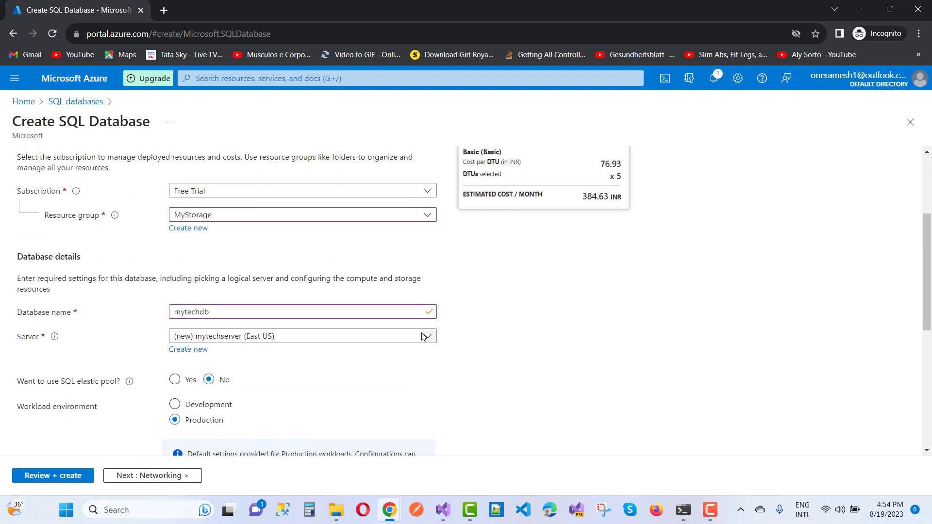
pyautogui.scroll(2, 424, 336)
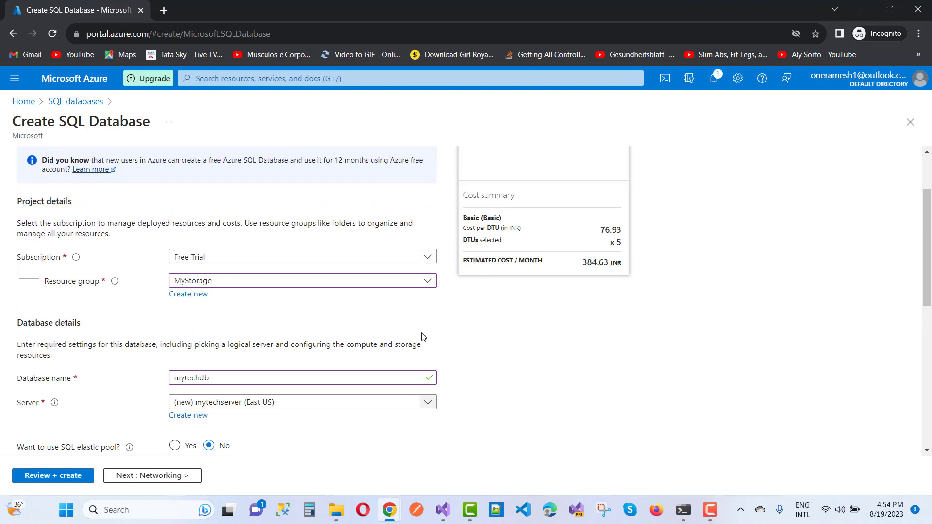
pyautogui.scroll(-3, 423, 336)
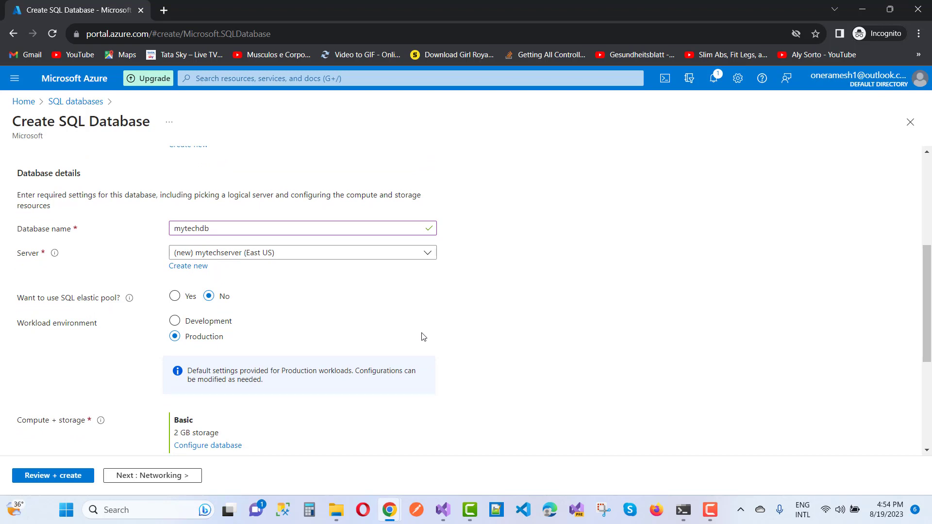
pyautogui.scroll(-4, 423, 336)
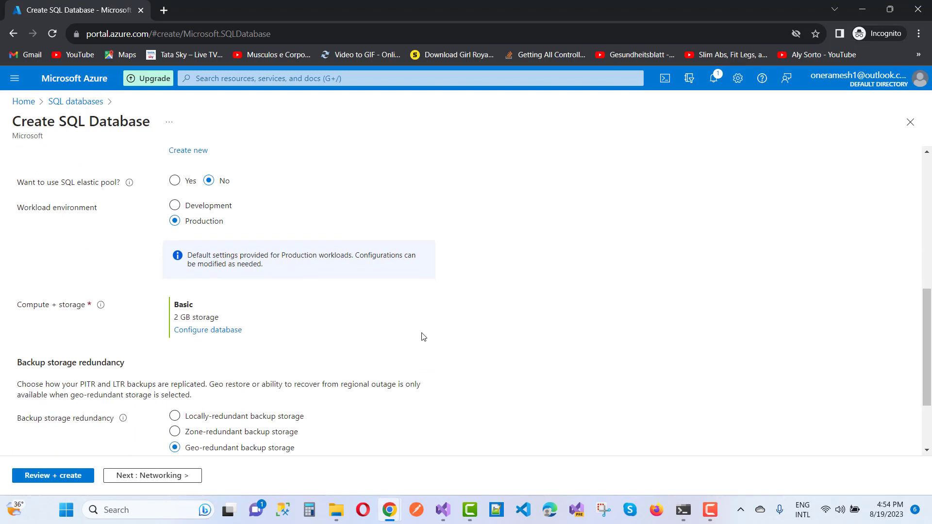
pyautogui.click(51, 478)
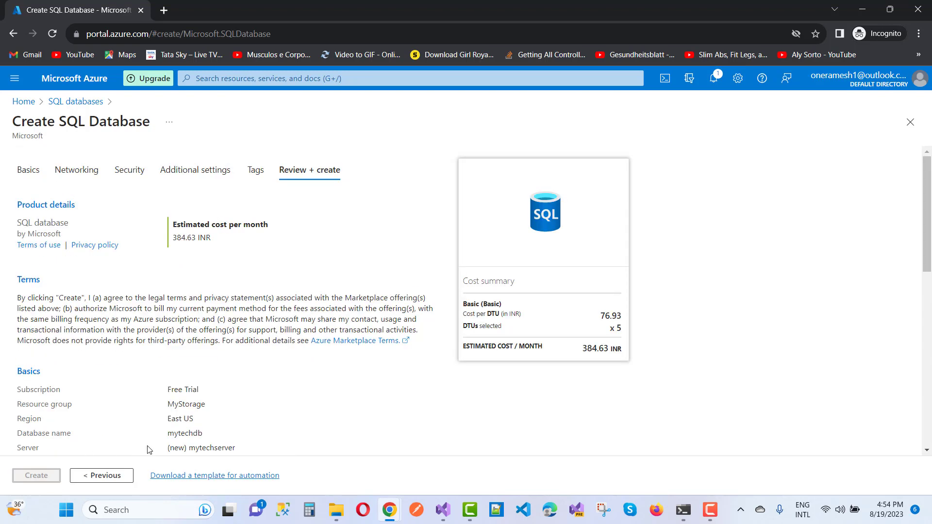
pyautogui.scroll(-2, 365, 423)
pyautogui.scroll(-1, 365, 422)
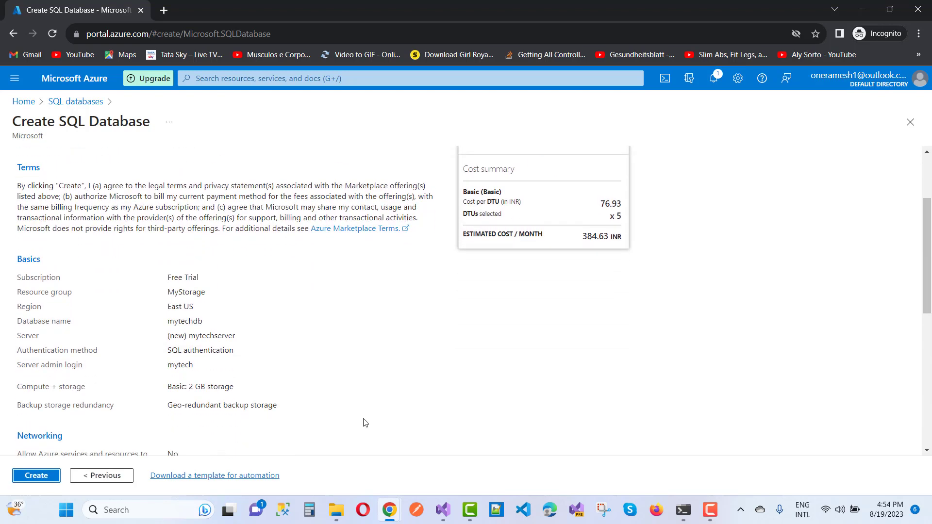
pyautogui.scroll(-7, 366, 422)
pyautogui.scroll(10, 365, 423)
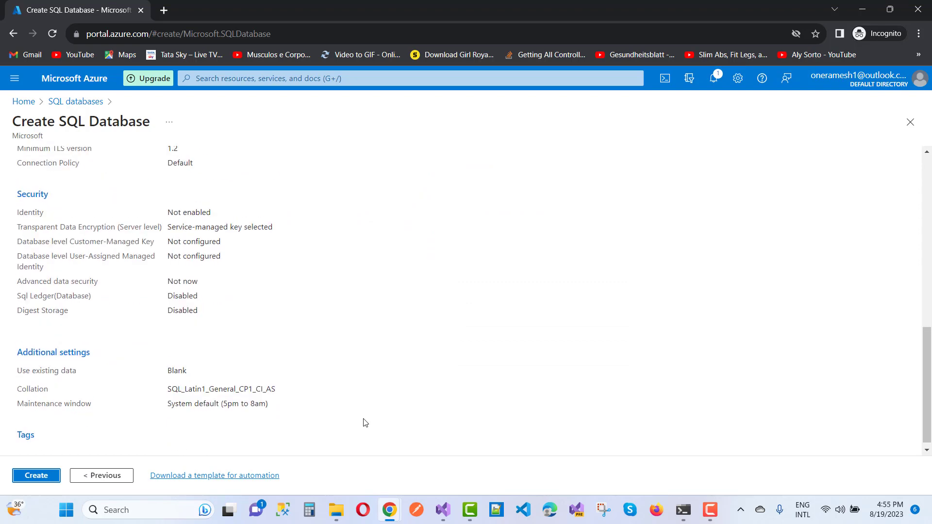
pyautogui.scroll(-7, 365, 423)
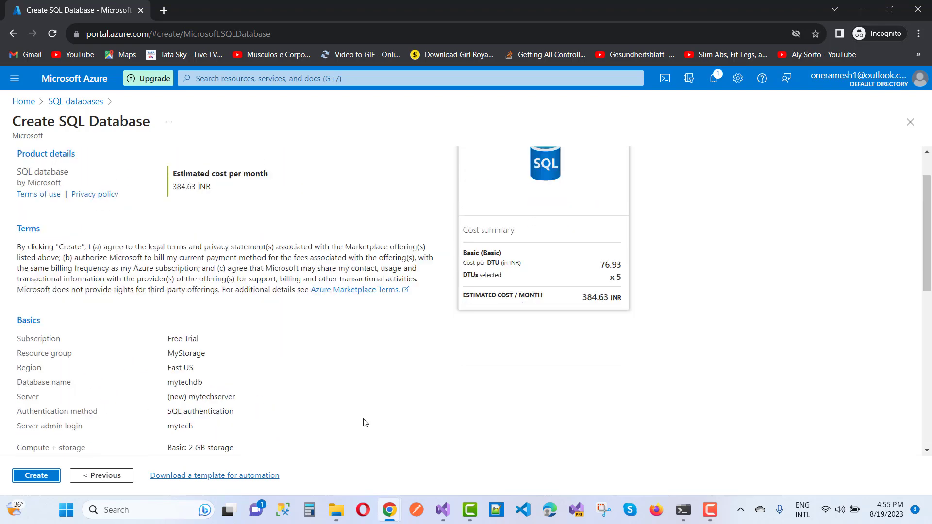
pyautogui.scroll(7, 365, 423)
pyautogui.scroll(-7, 365, 422)
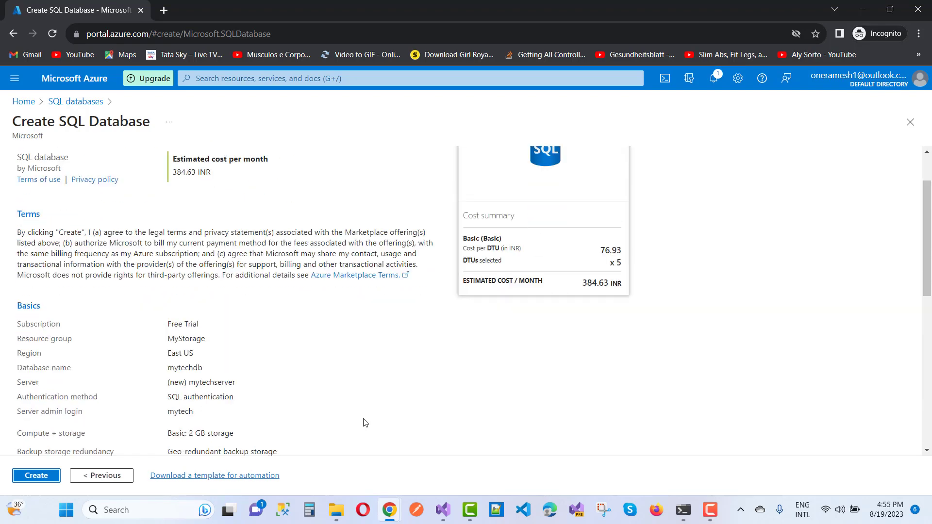
# - Create mytechdb and mytechserver and wait for the deployment to succeed
pyautogui.click(35, 478)
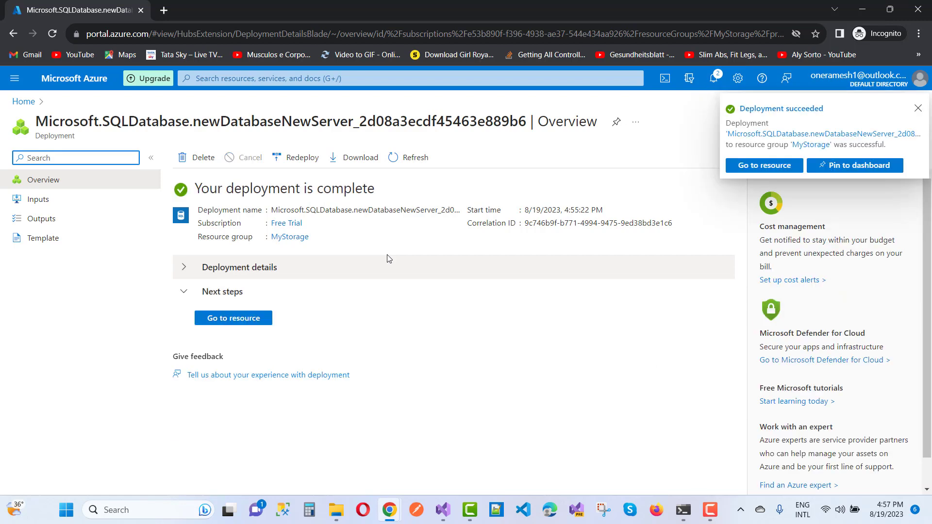
# - Dismiss the deployment notice, open mytechdb, and go to its server firewall settings
pyautogui.click(916, 109)
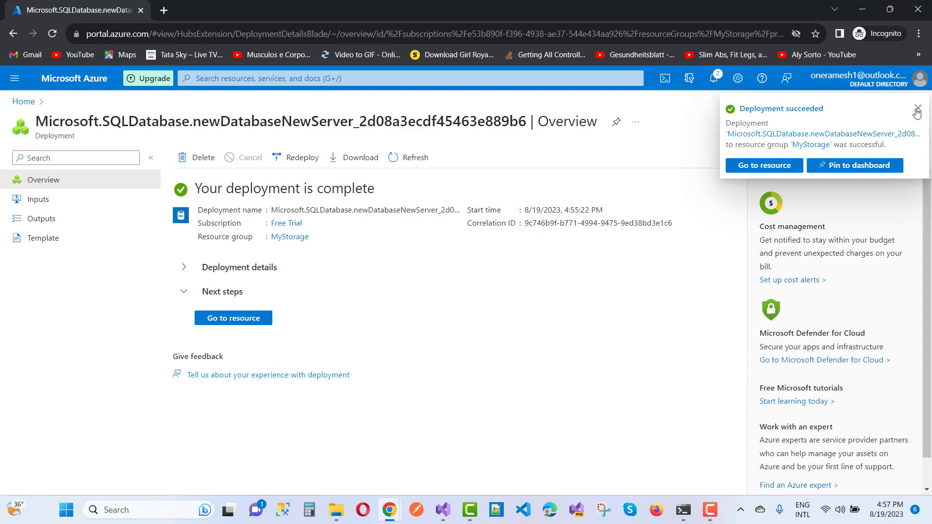
pyautogui.click(235, 318)
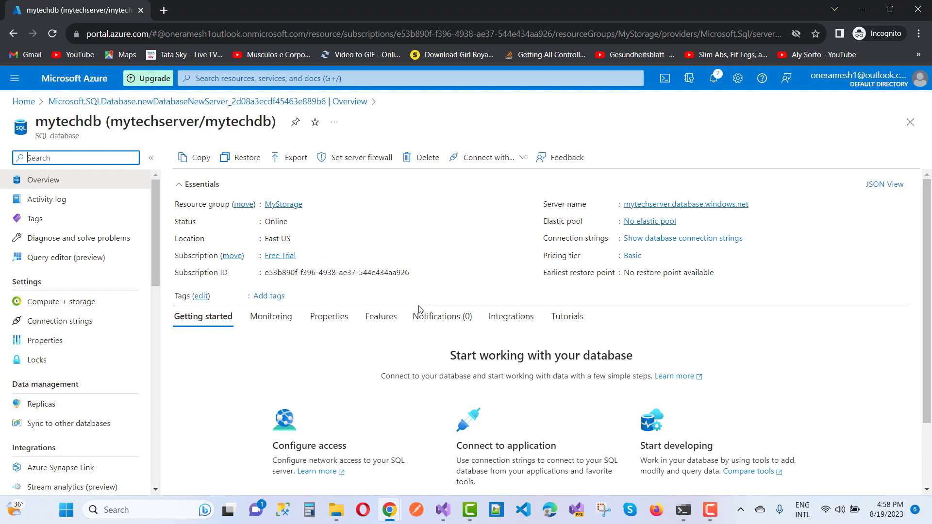
pyautogui.click(364, 159)
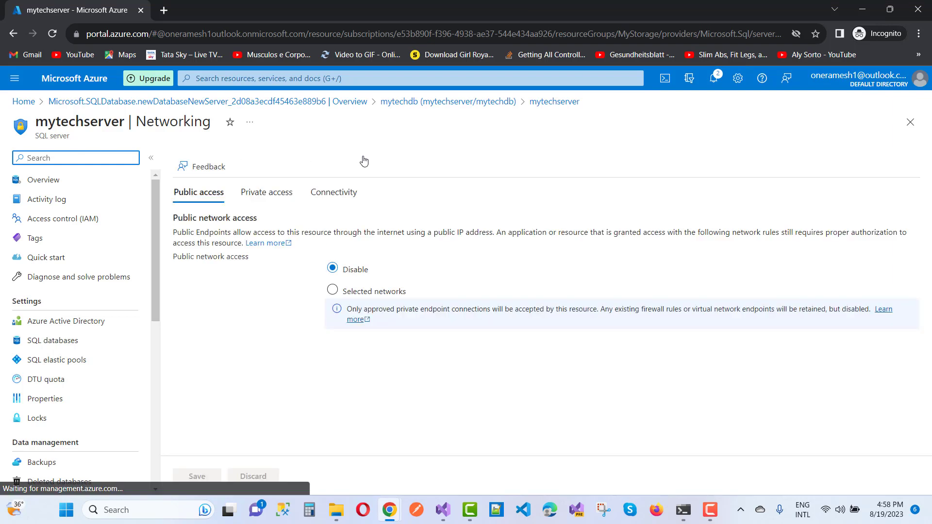
# - Enable Selected networks, add the client IPv4 address, allow Azure services, and save
pyautogui.click(332, 290)
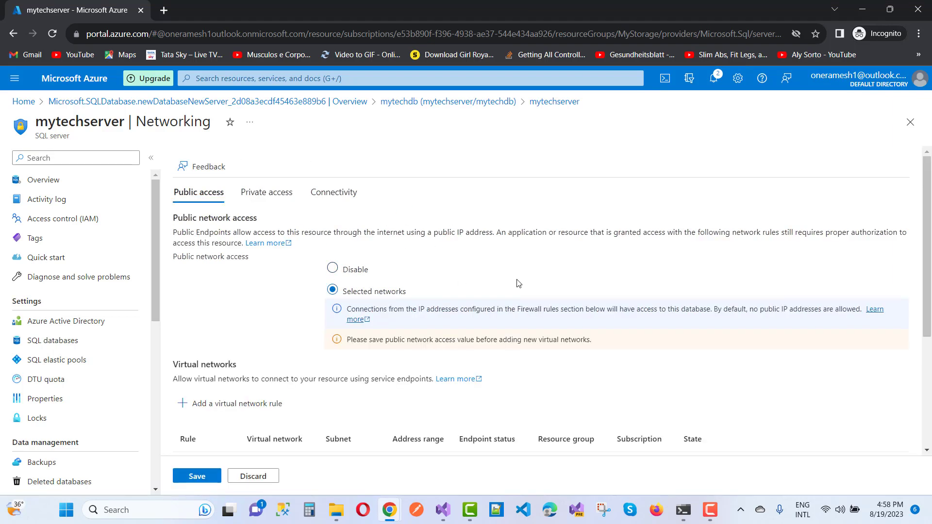
pyautogui.scroll(-4, 519, 283)
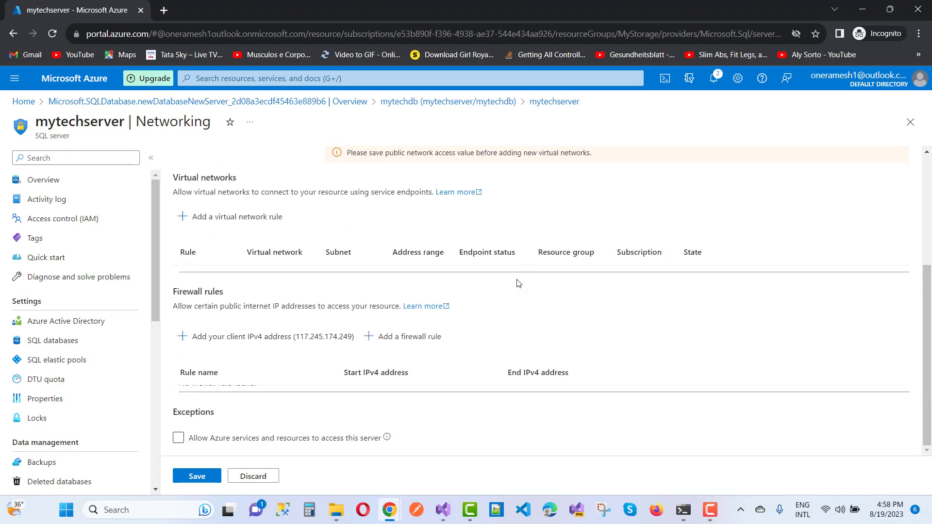
pyautogui.click(198, 340)
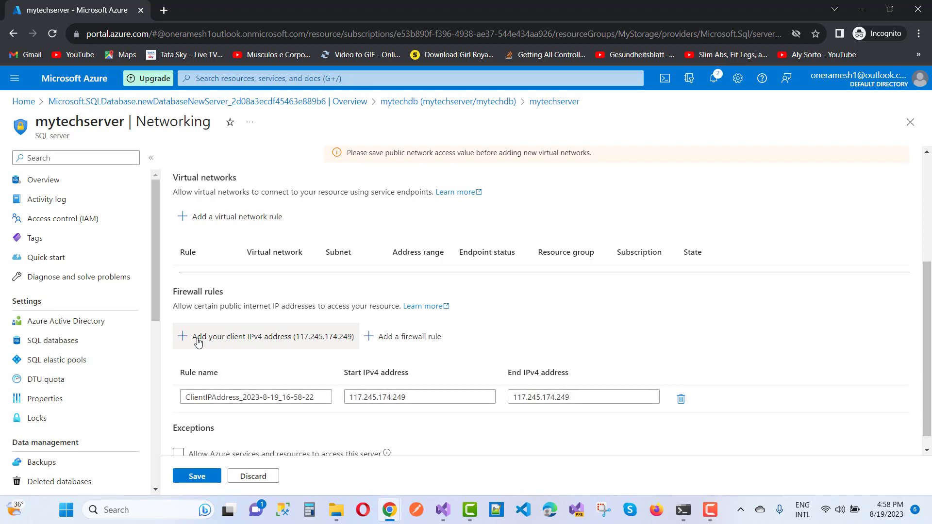
pyautogui.scroll(-1, 658, 348)
pyautogui.click(199, 443)
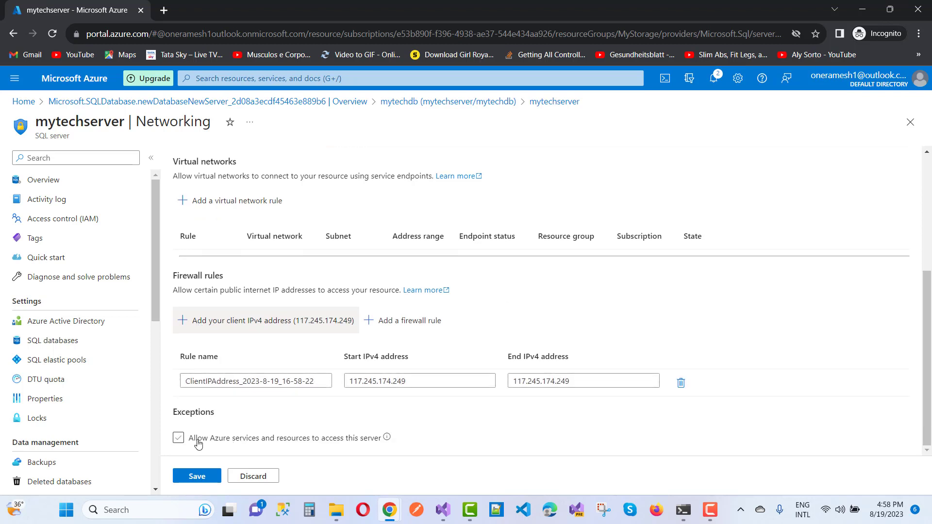
pyautogui.click(181, 440)
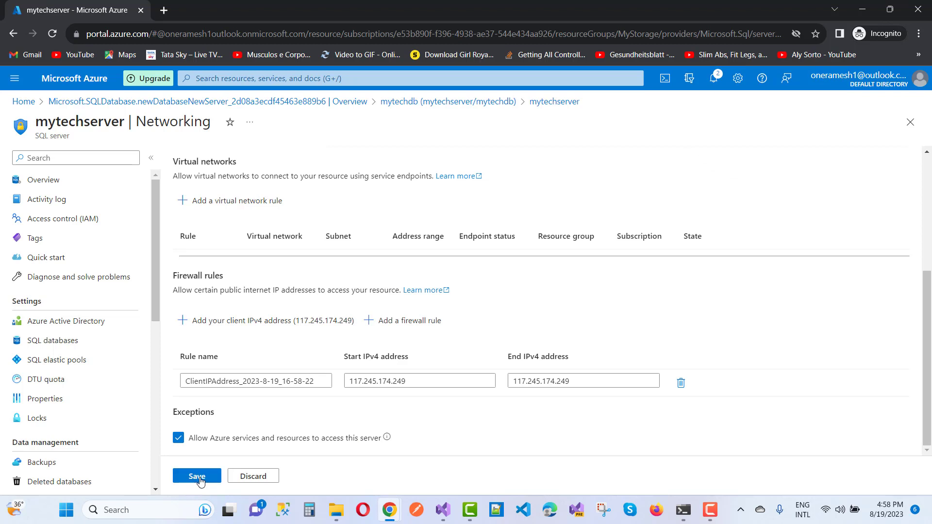
pyautogui.click(199, 478)
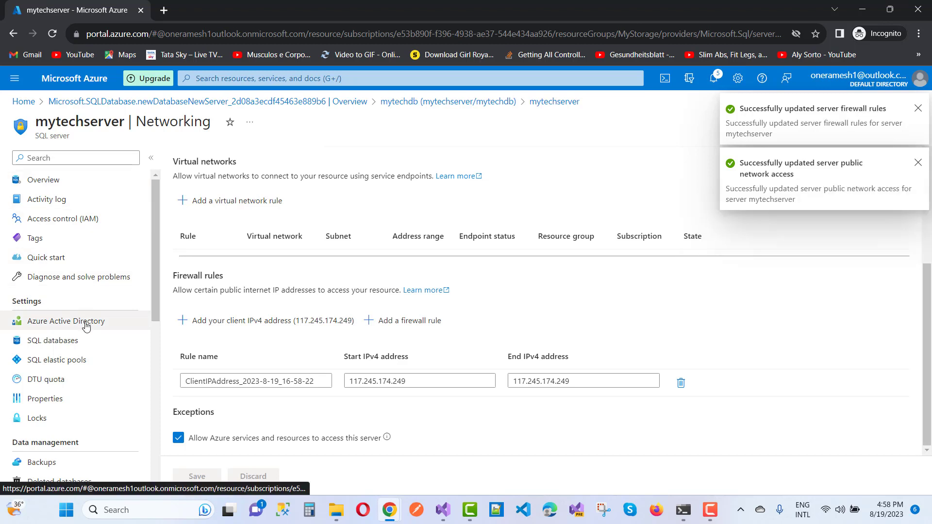
# - Open the mytechserver overview page
pyautogui.scroll(-5, 112, 301)
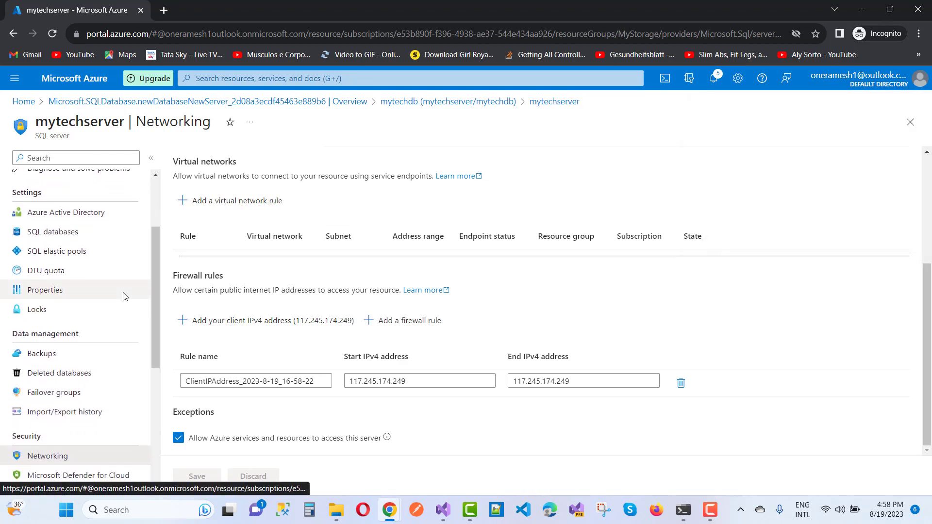
pyautogui.scroll(-3, 125, 296)
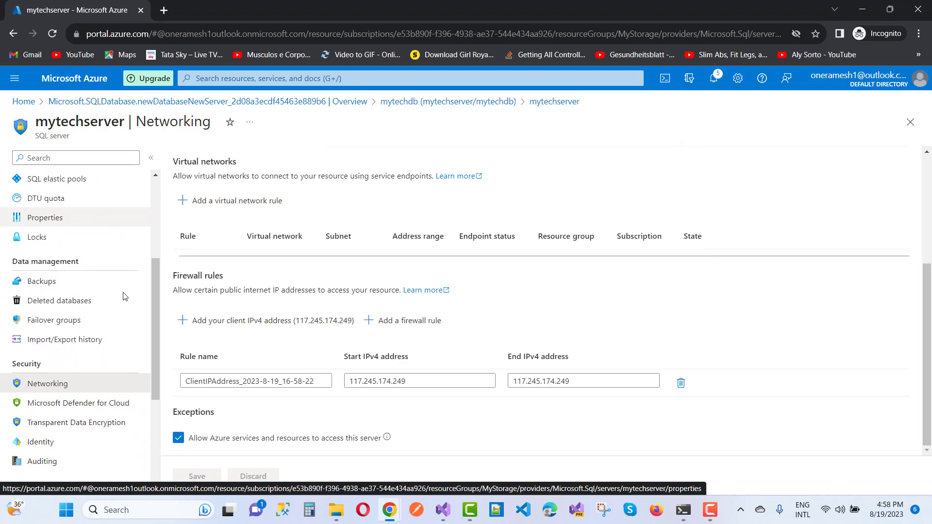
pyautogui.scroll(7, 125, 297)
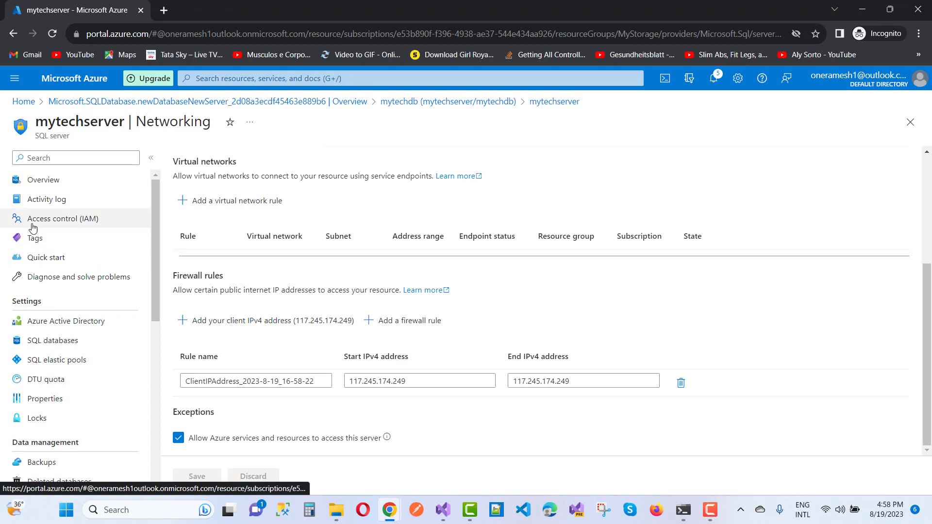
pyautogui.click(50, 187)
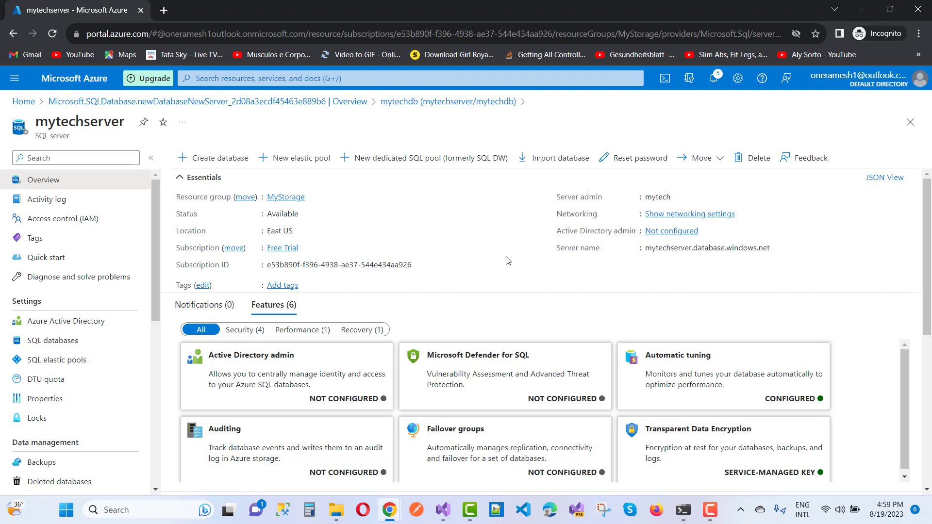
# - Scroll to Available resources on the mytechserver overview and open the mytechdb database
pyautogui.scroll(-3, 516, 276)
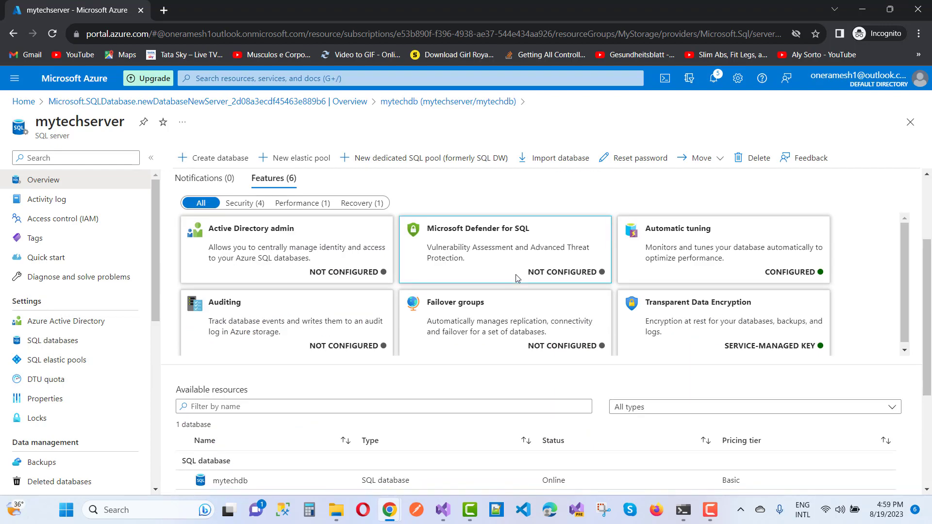
pyautogui.scroll(-1, 631, 349)
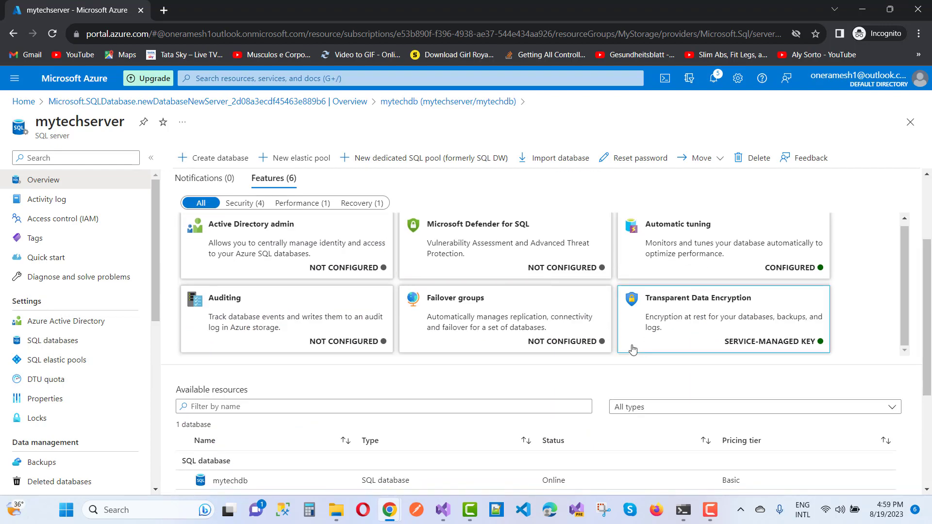
pyautogui.click(230, 480)
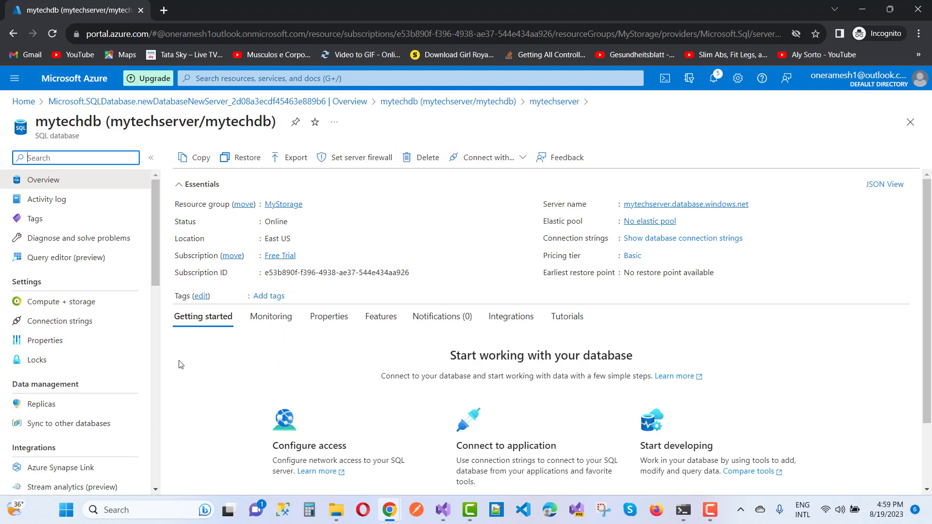
# - Show mytechdb's connection strings and select the full ADO.NET SQL-authentication string
pyautogui.click(45, 324)
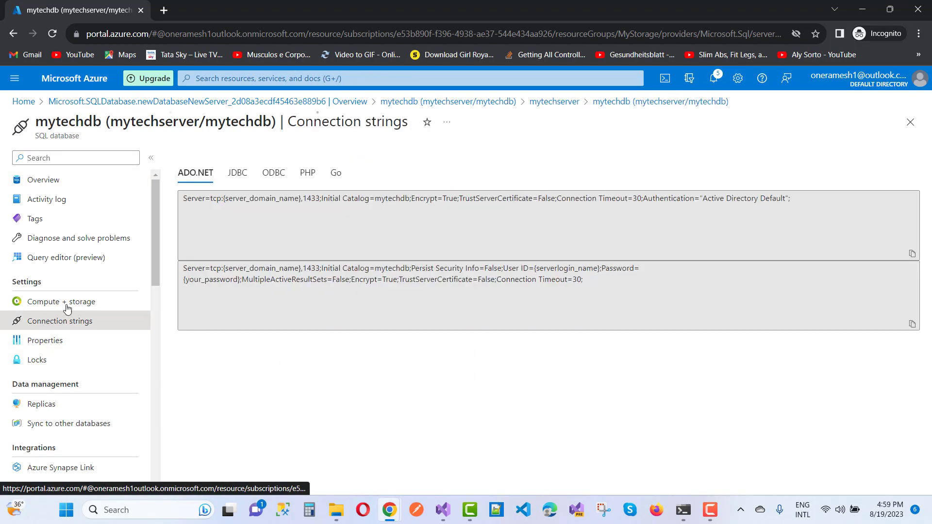
pyautogui.click(427, 251)
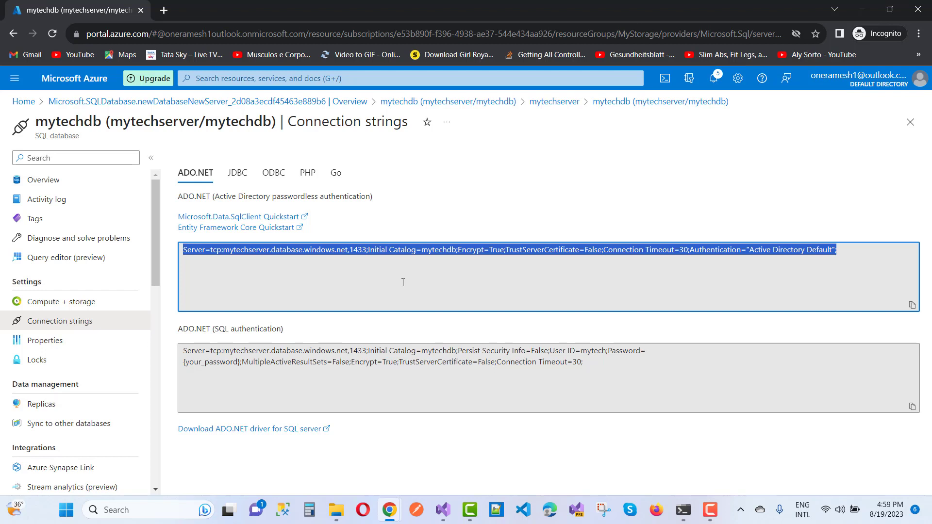
pyautogui.click(401, 361)
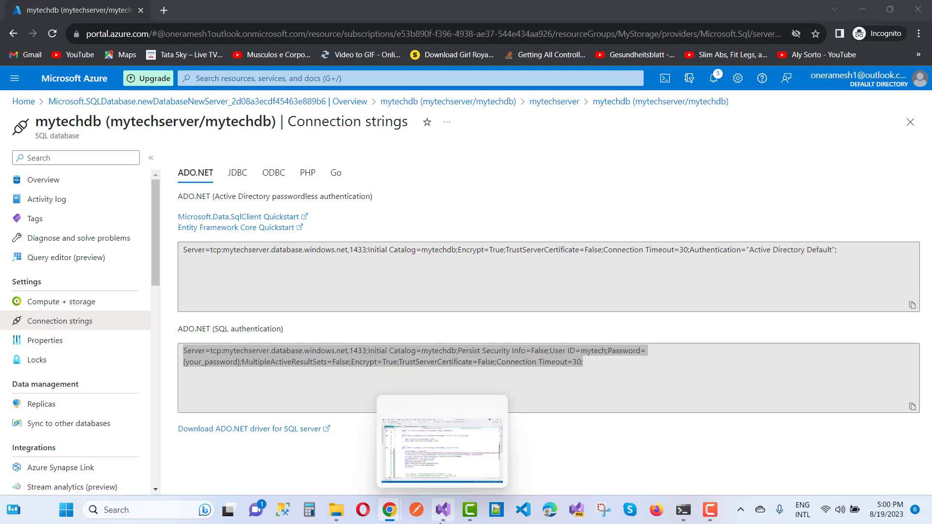
# - In Visual Studio's start window, search recent items for 'vehicle' and open VehicleRentalProject.sln
pyautogui.click(442, 510)
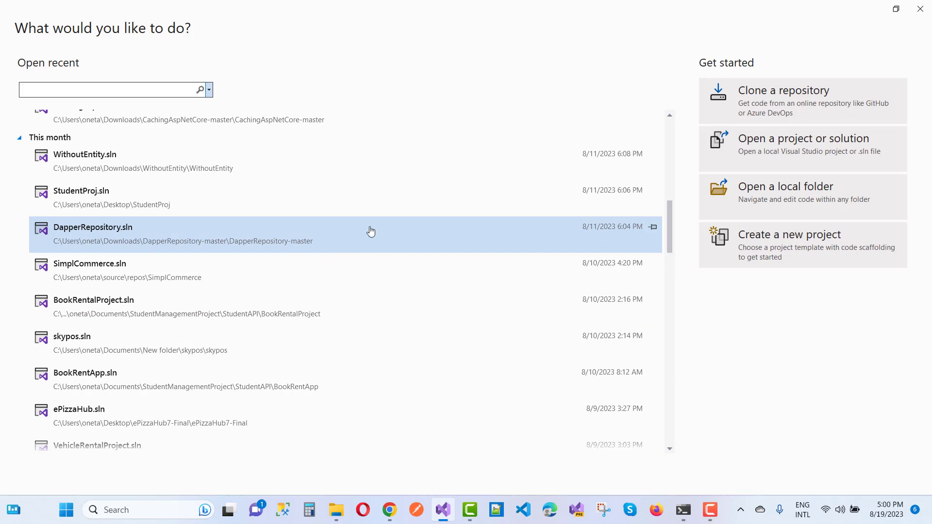
pyautogui.scroll(3, 371, 231)
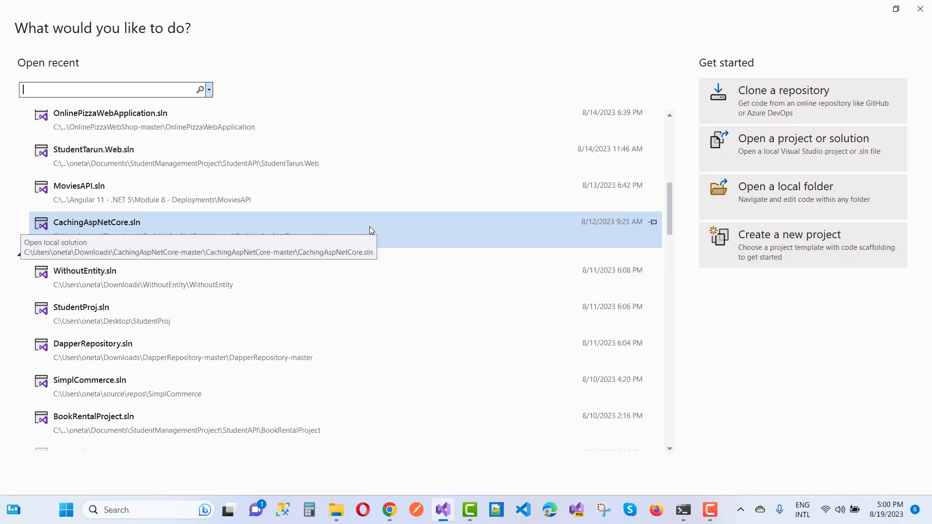
pyautogui.scroll(-2, 369, 226)
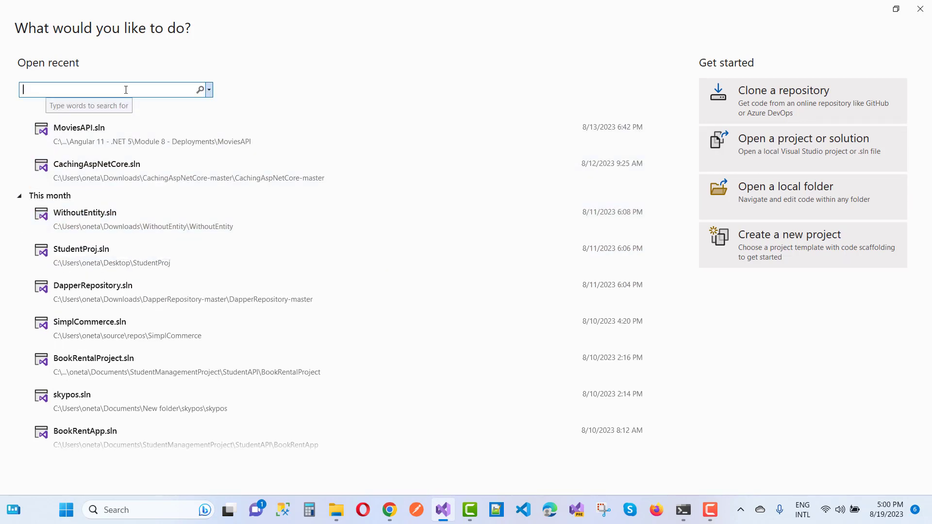
pyautogui.write('vehicle')
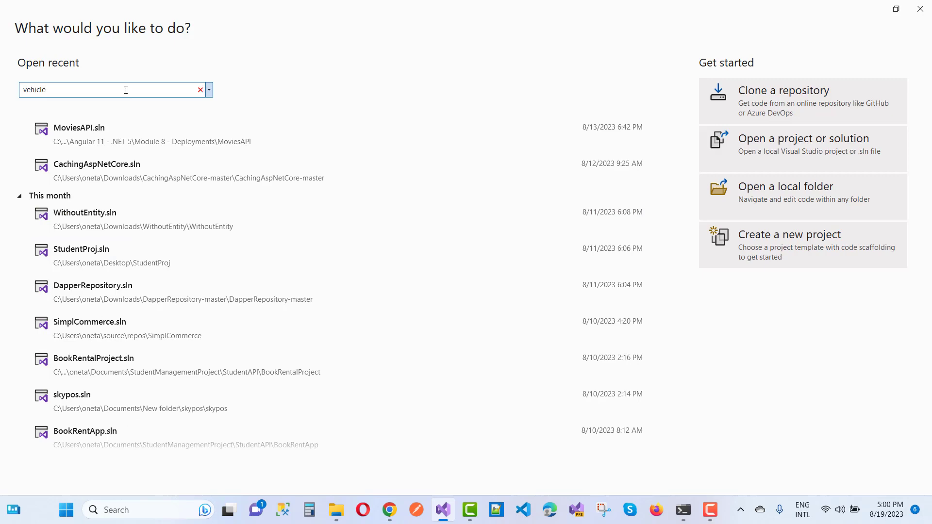
pyautogui.click(46, 133)
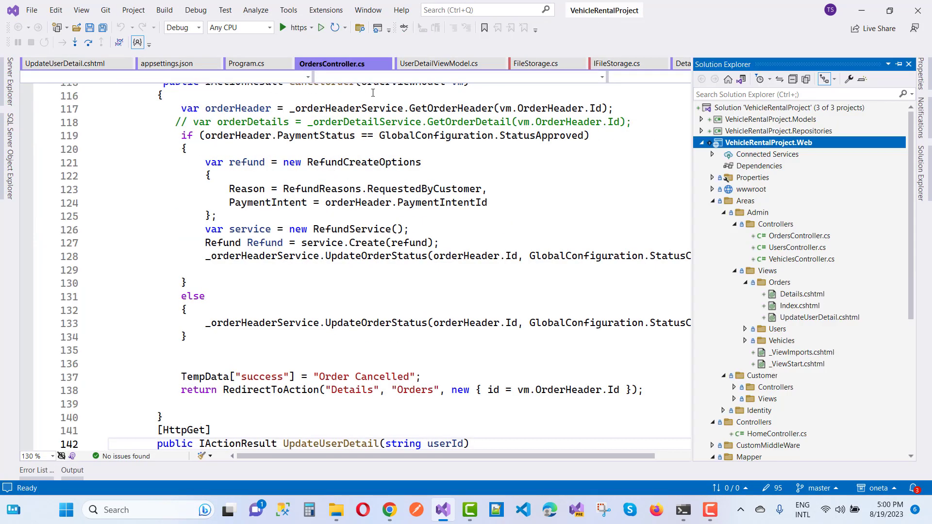
pyautogui.click(701, 143)
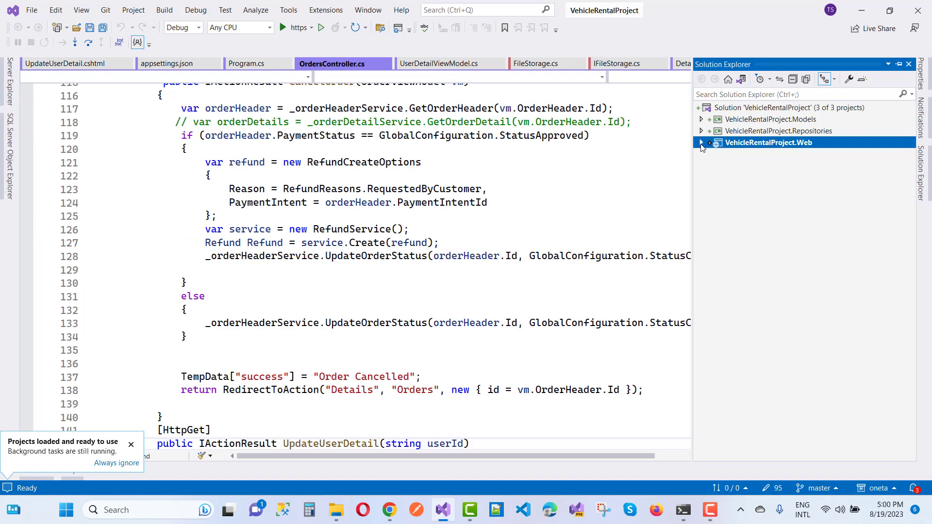
pyautogui.click(701, 143)
pyautogui.scroll(-2, 782, 320)
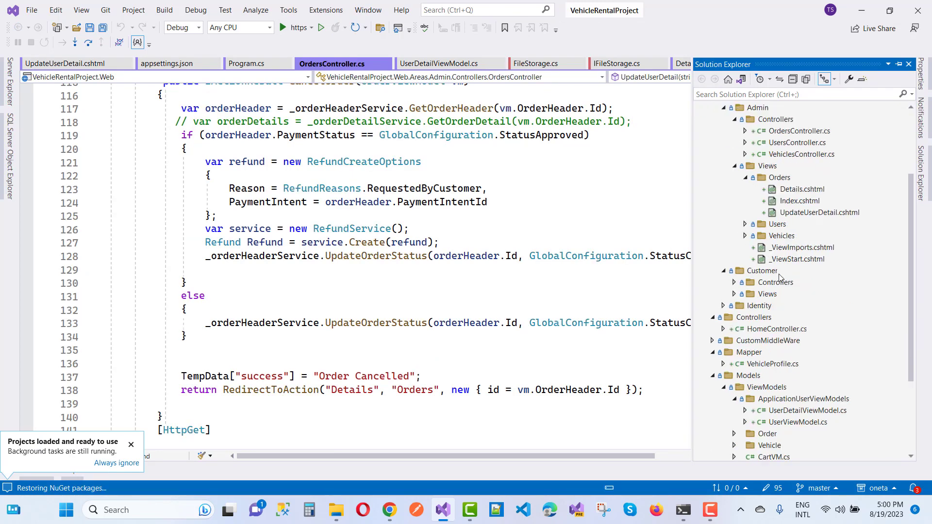
pyautogui.scroll(-3, 782, 317)
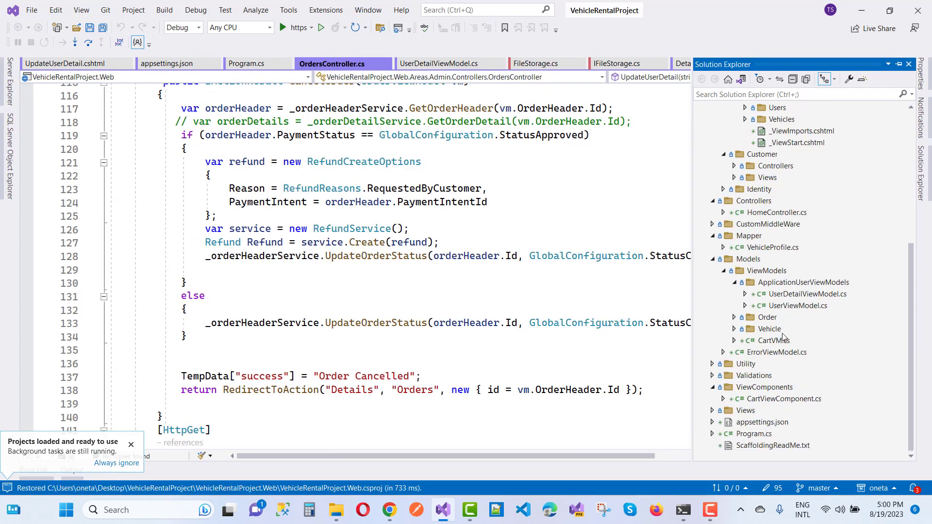
pyautogui.click(712, 423)
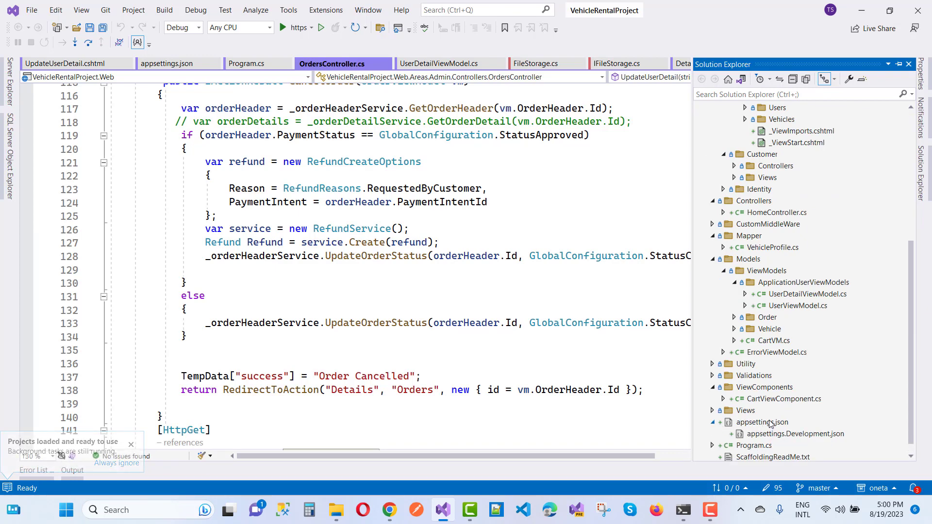
pyautogui.click(772, 423)
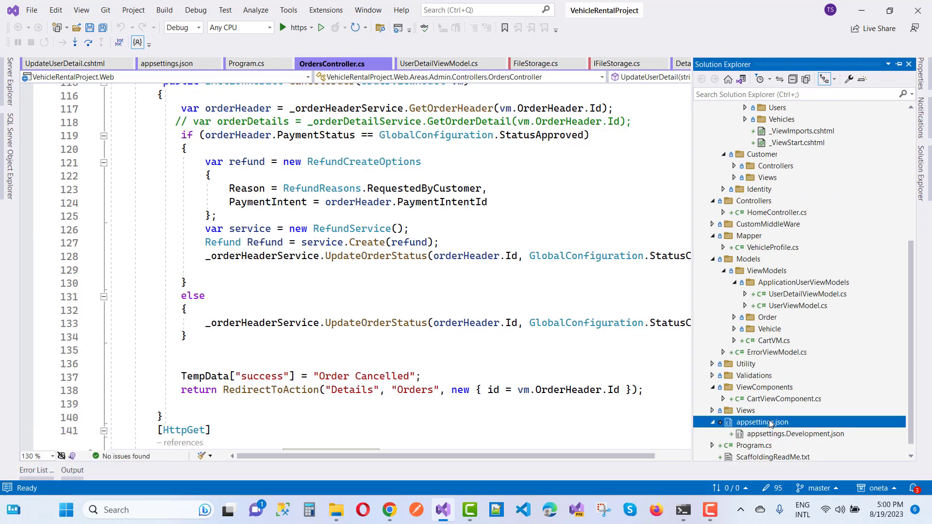
pyautogui.rightClick(772, 423)
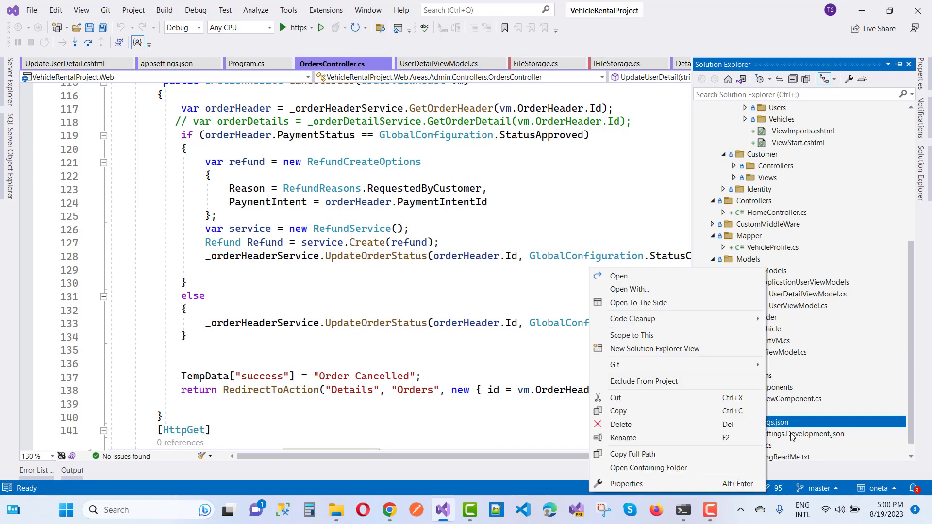
pyautogui.click(792, 435)
pyautogui.rightClick(791, 437)
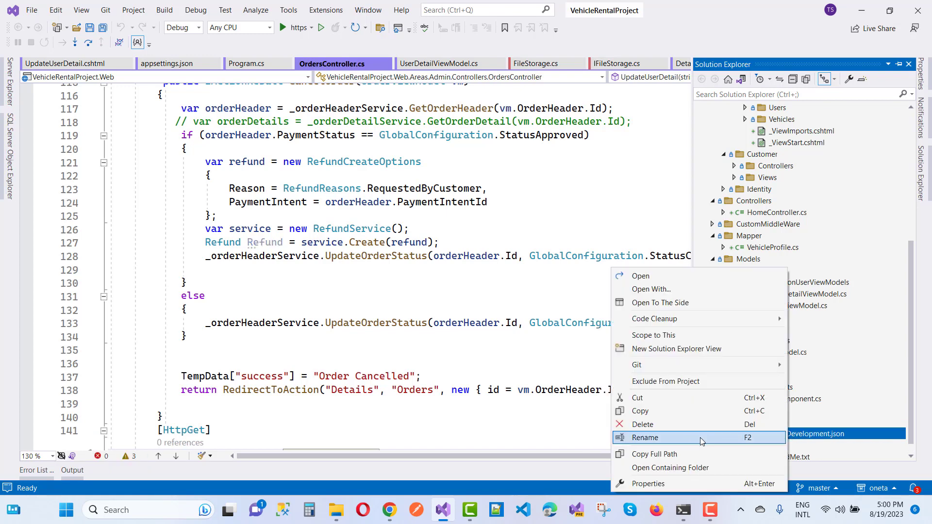
pyautogui.click(651, 416)
pyautogui.rightClick(750, 423)
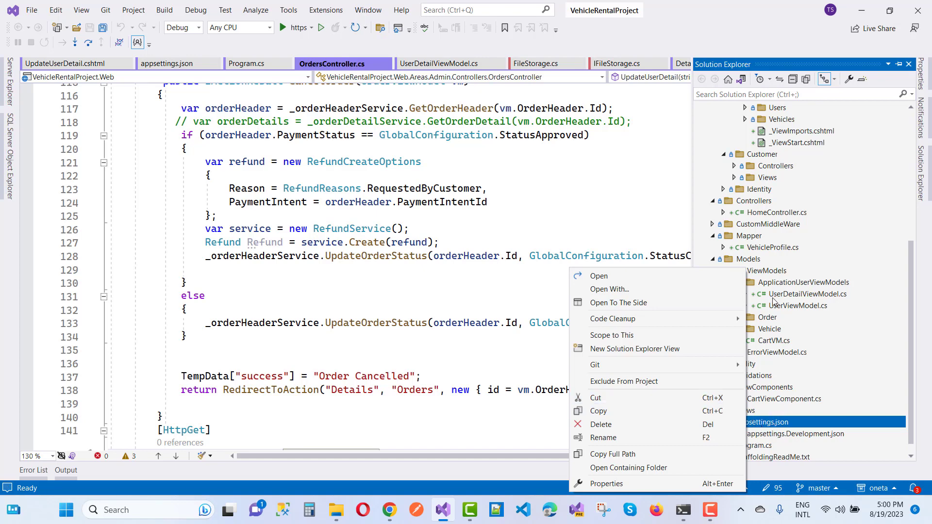
pyautogui.click(622, 165)
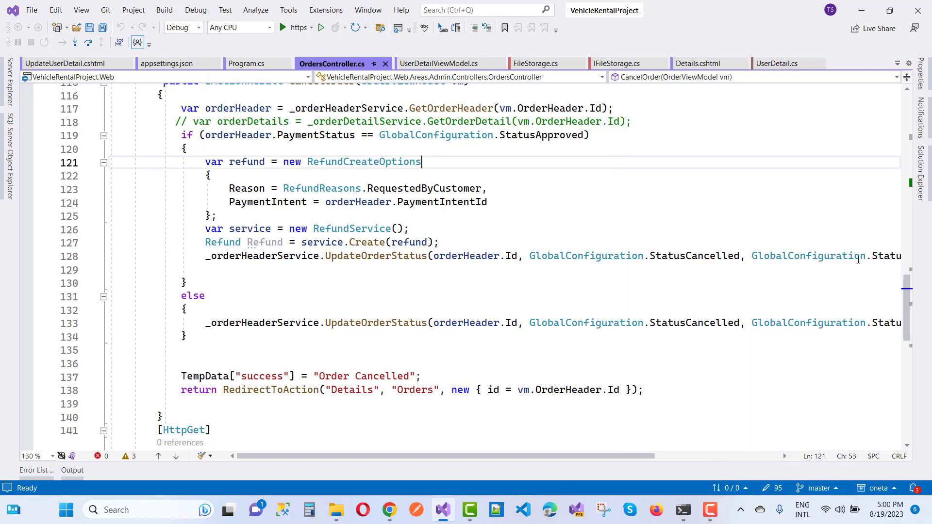
pyautogui.click(927, 174)
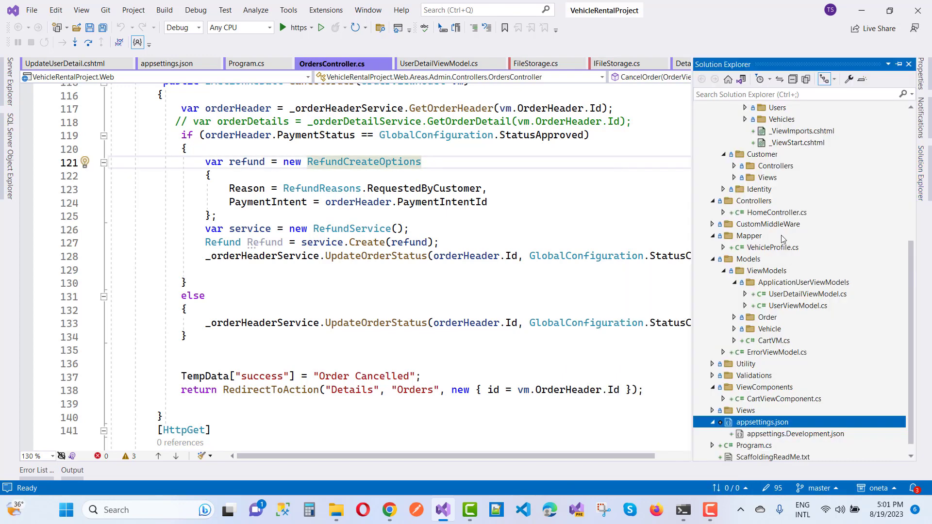
pyautogui.scroll(6, 781, 238)
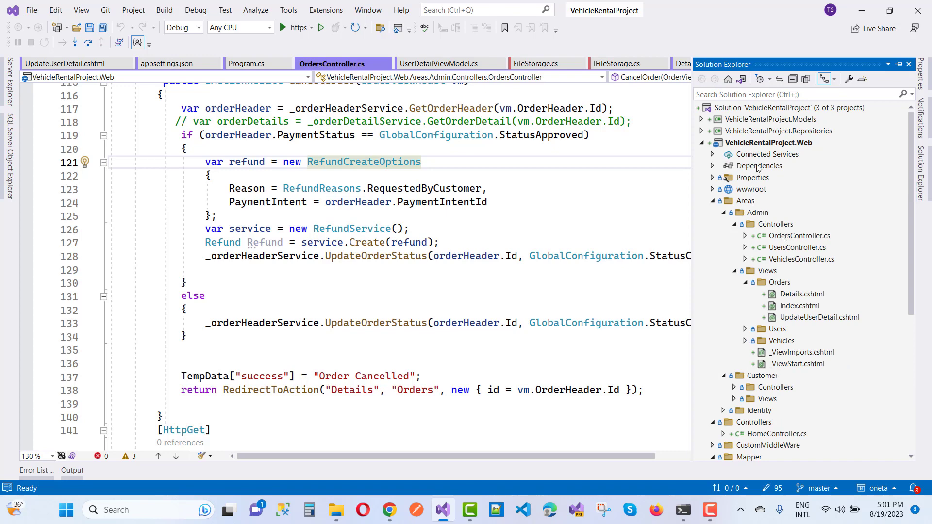
pyautogui.rightClick(768, 143)
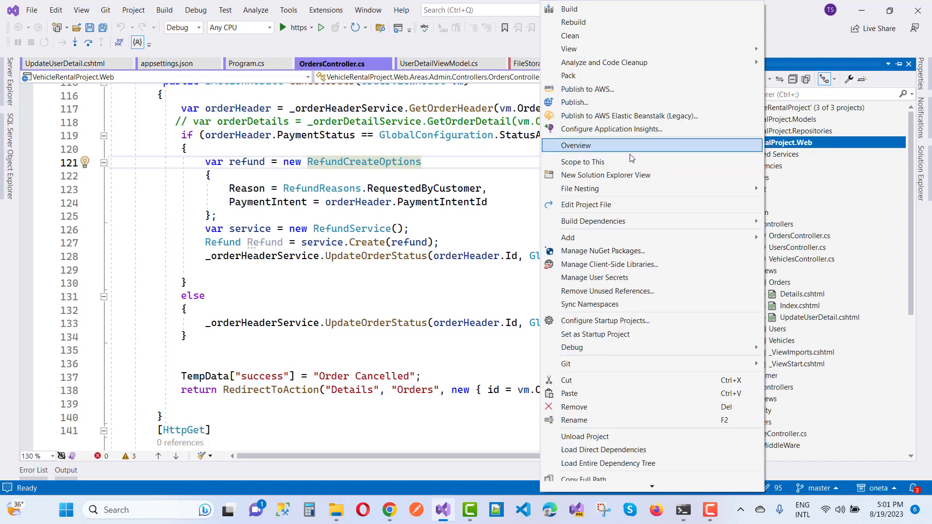
# - Add an App Settings File named appsettings.production.json to the VehicleRentalProject.Web project
pyautogui.moveTo(573, 237)
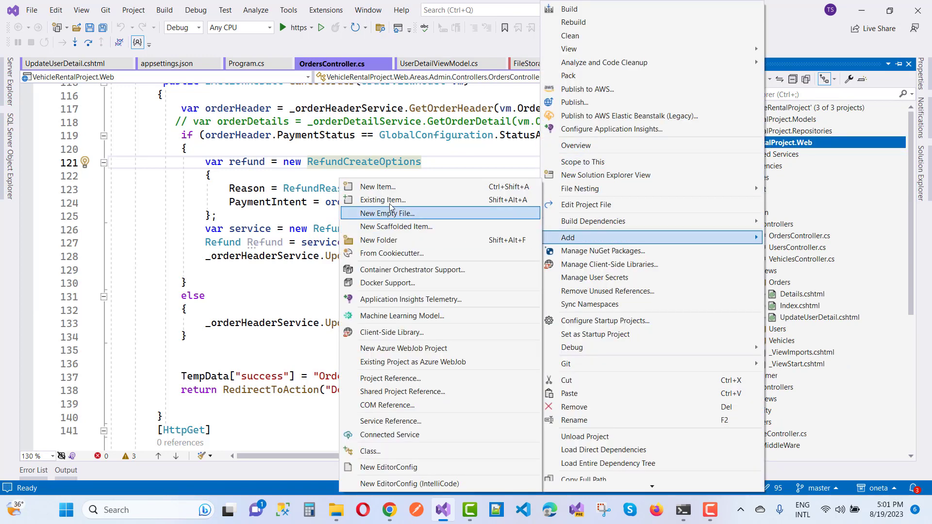
pyautogui.click(379, 187)
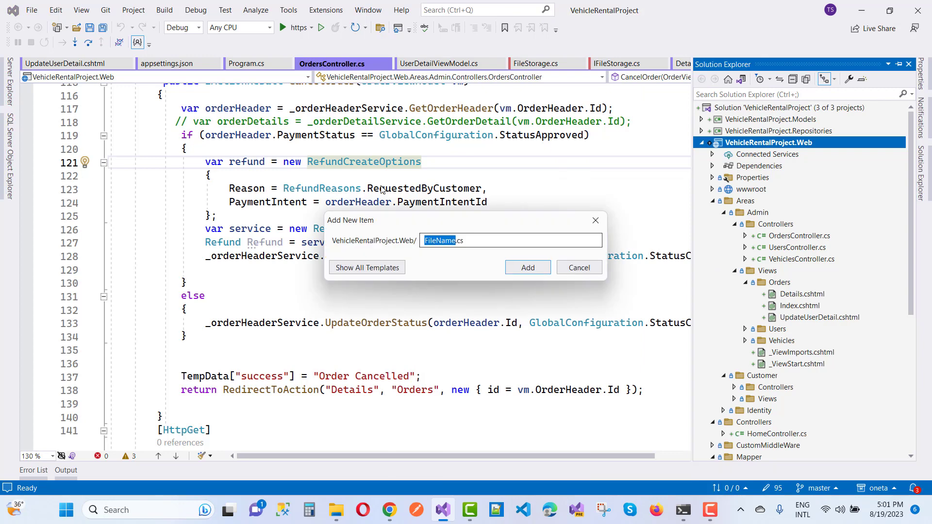
pyautogui.click(350, 267)
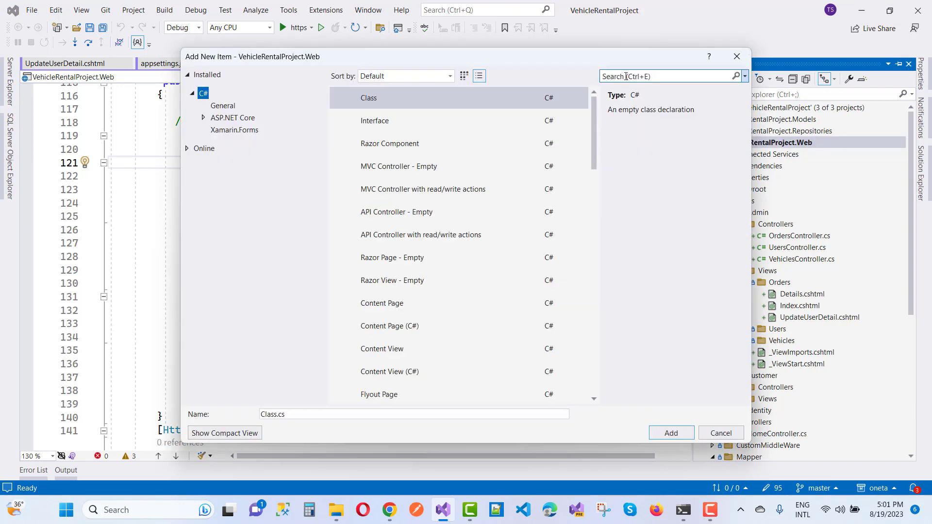
pyautogui.click(626, 76)
pyautogui.write('appset')
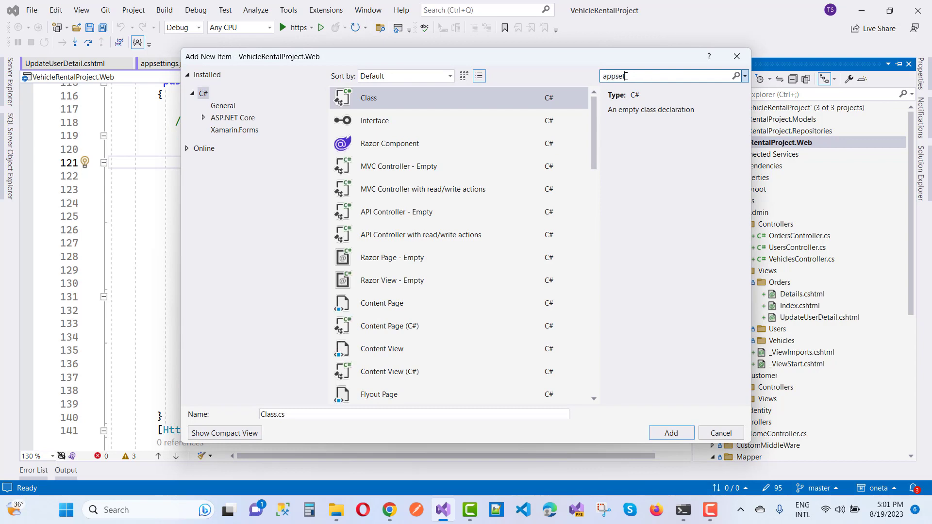
pyautogui.write('tings')
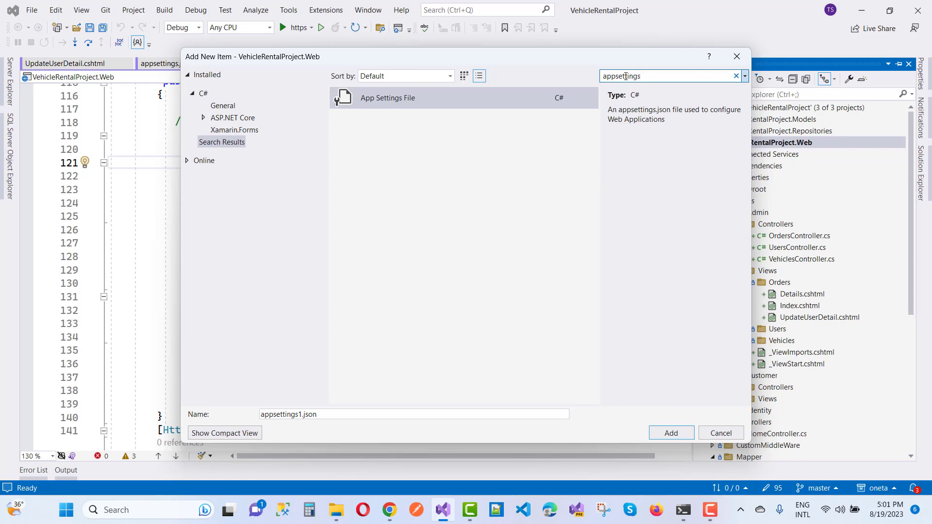
pyautogui.click(432, 103)
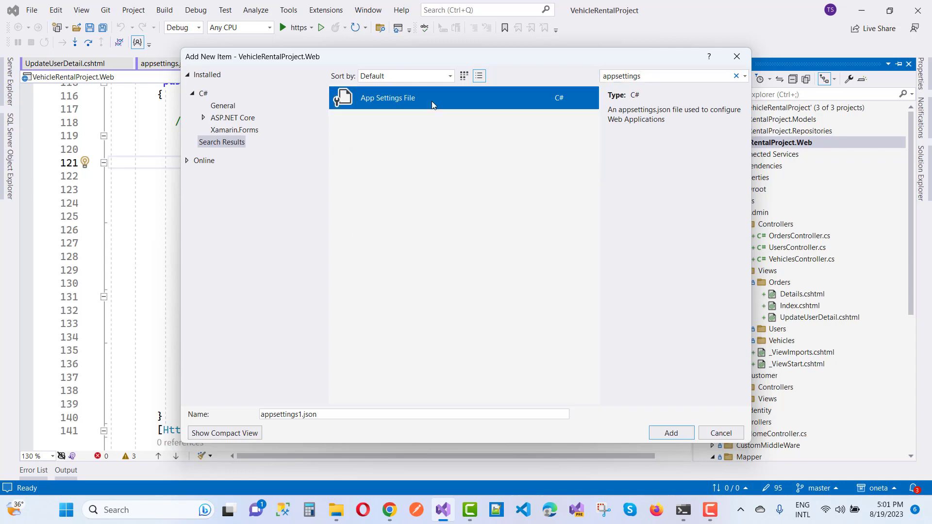
pyautogui.click(302, 414)
pyautogui.press('BackSpace')
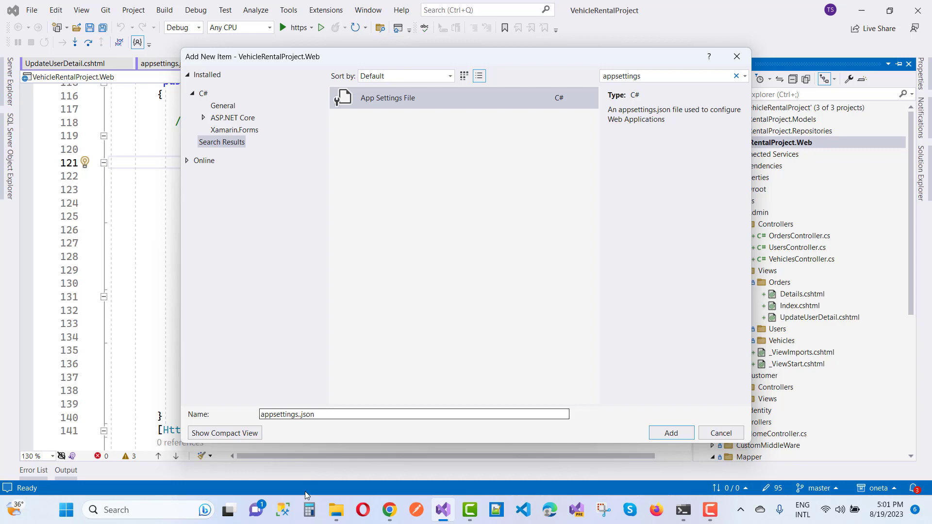
pyautogui.write('.production')
pyautogui.press('Return')
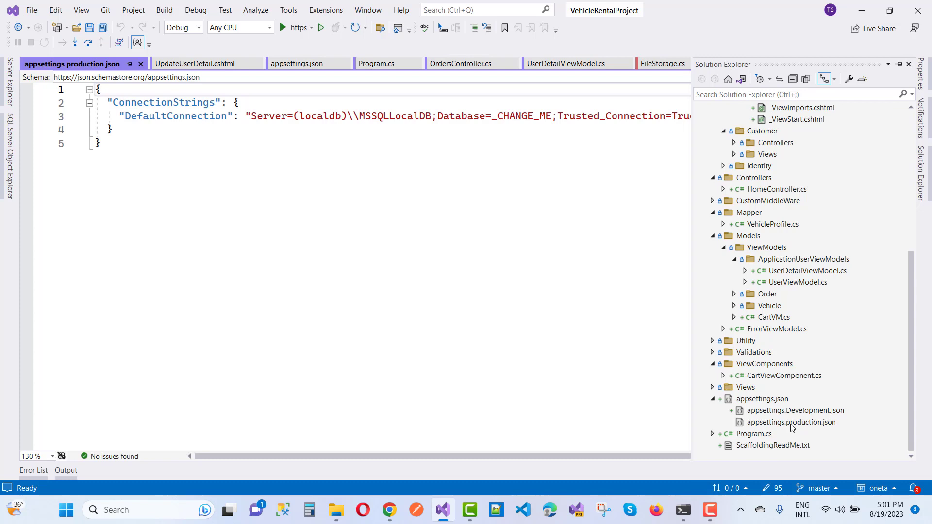
# - Copy the Azure SQL-authentication connection string and paste it over the line 3 connection string value
pyautogui.click(482, 241)
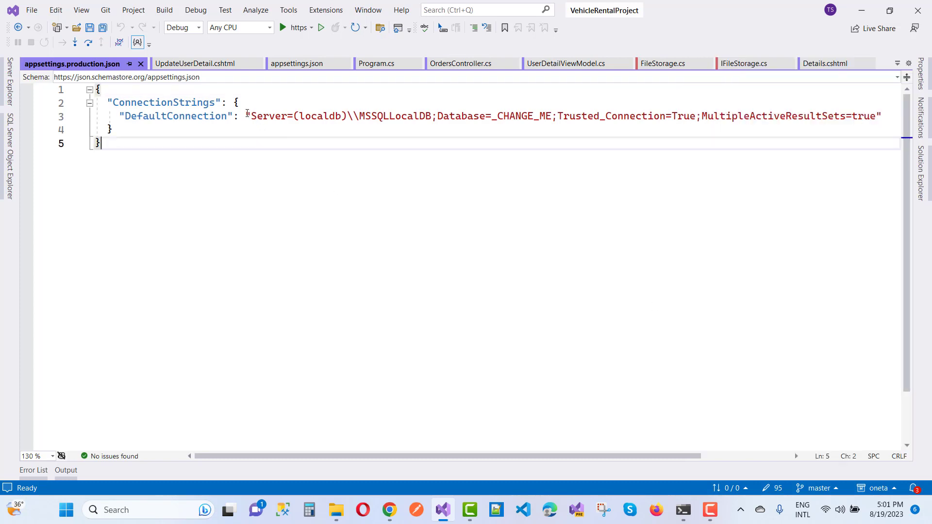
pyautogui.moveTo(247, 114); pyautogui.dragTo(882, 115)
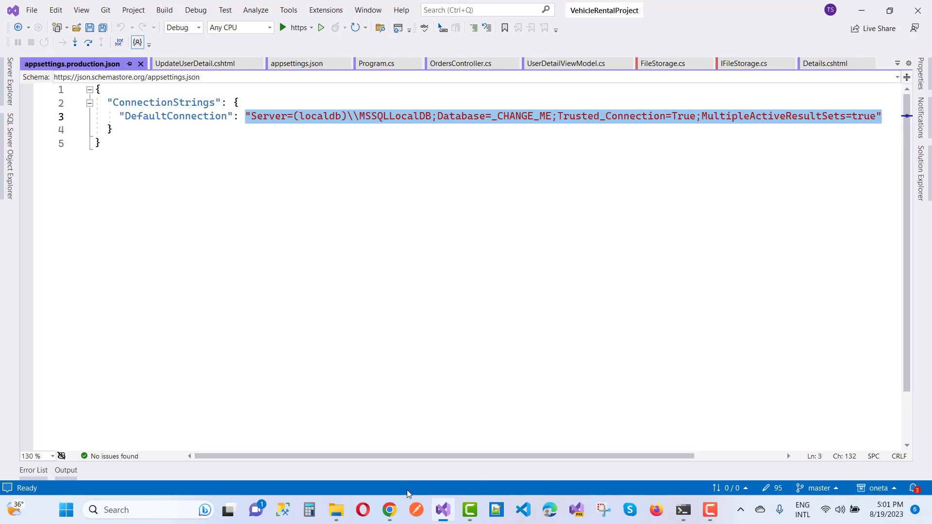
pyautogui.moveTo(386, 521)
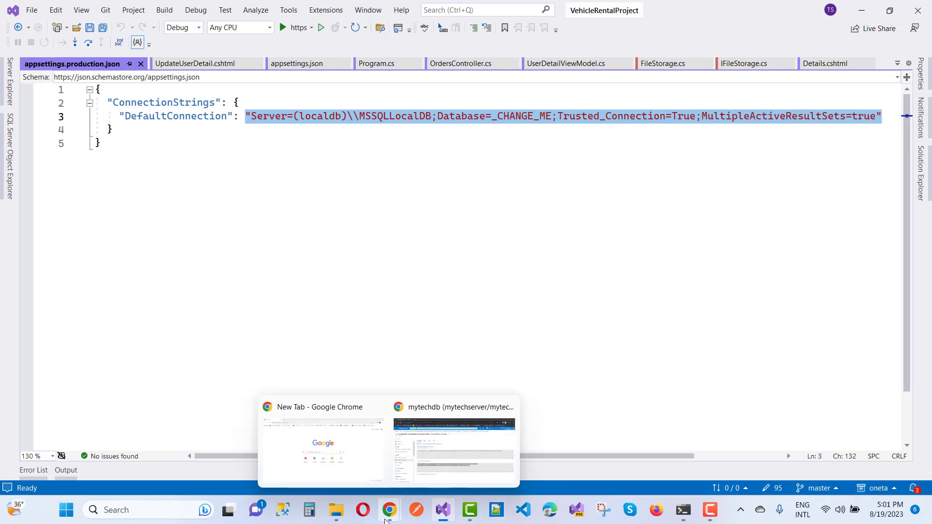
pyautogui.click(422, 466)
pyautogui.click(397, 346)
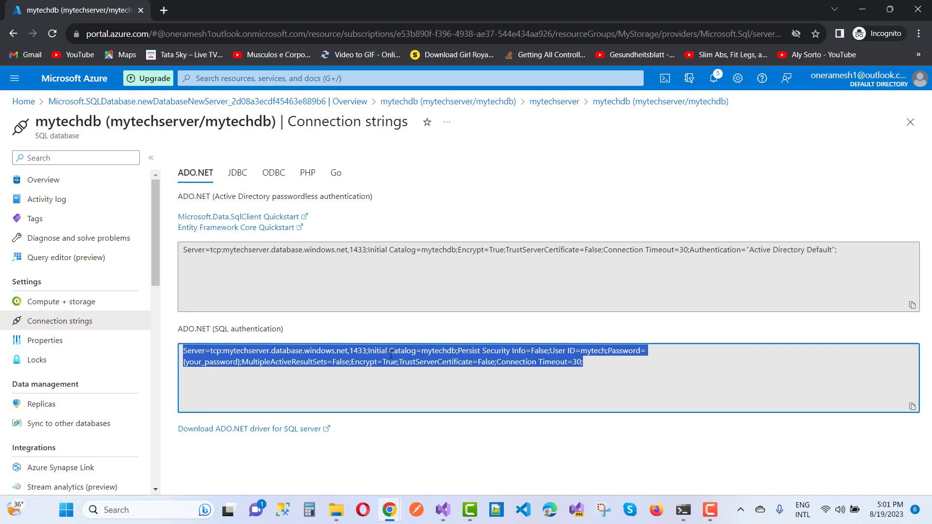
pyautogui.rightClick(391, 354)
pyautogui.click(411, 365)
pyautogui.click(442, 510)
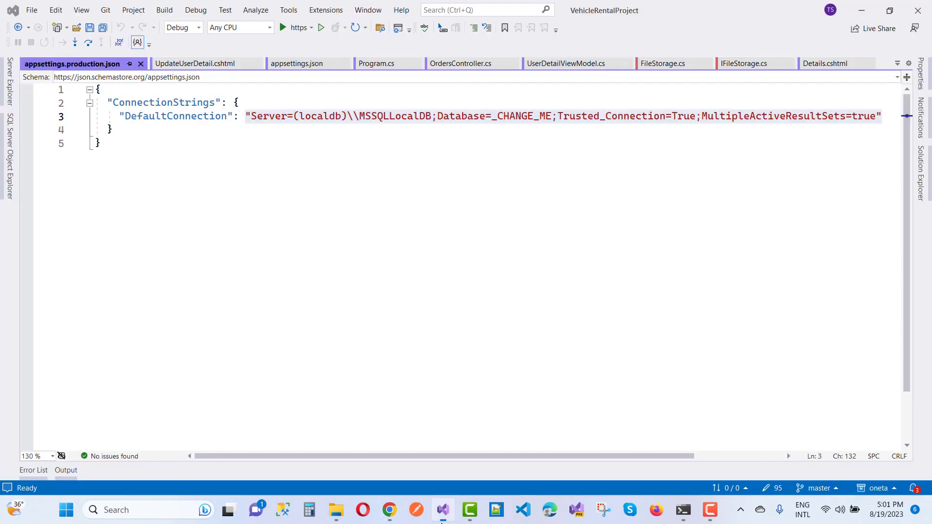
pyautogui.click(558, 139)
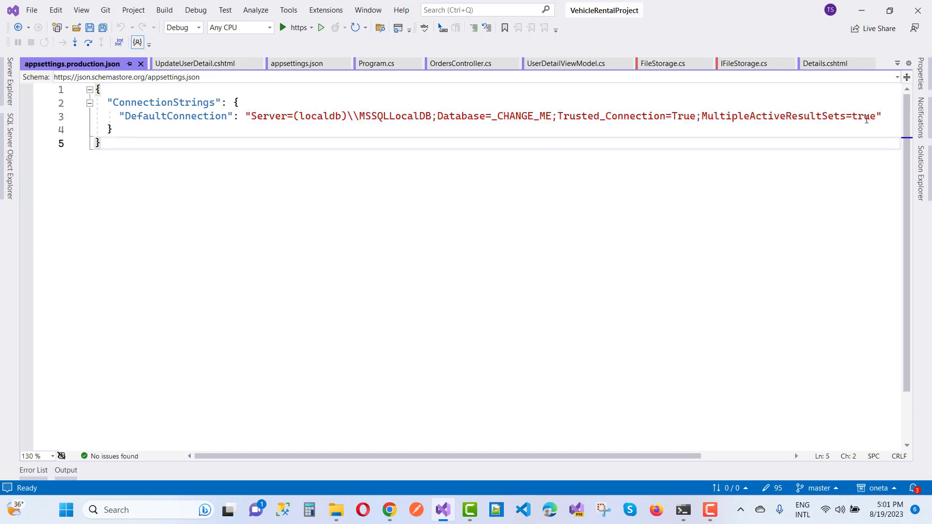
pyautogui.moveTo(878, 116); pyautogui.dragTo(252, 116)
pyautogui.hotkey('ctrl', 'v')
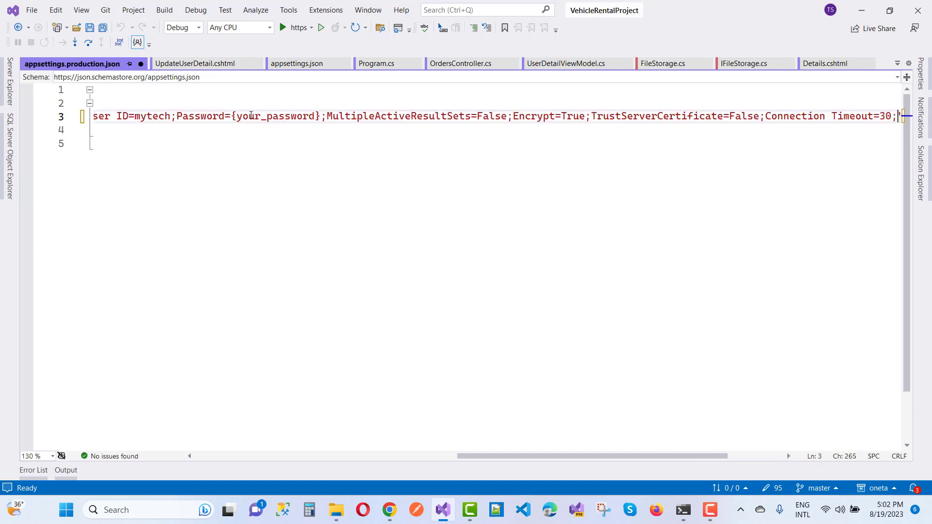
pyautogui.hscroll(-10, 271, 233)
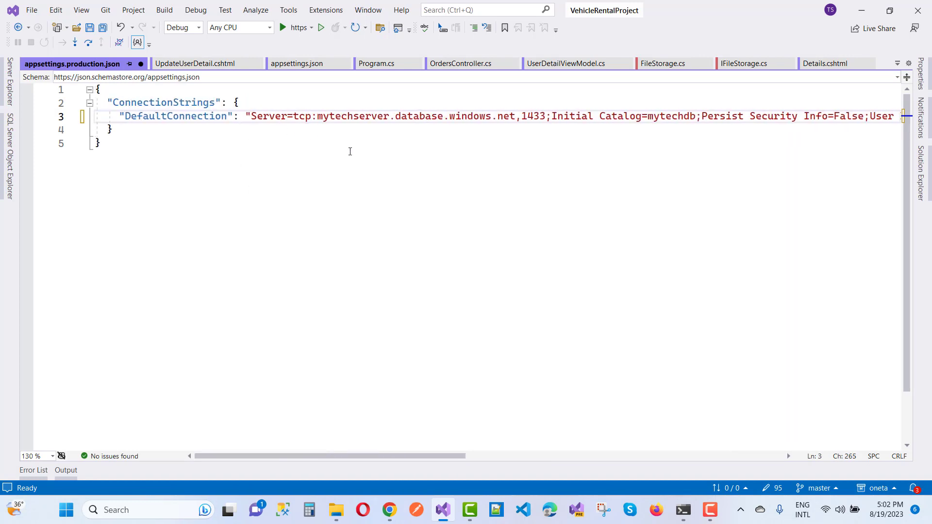
pyautogui.hscroll(10, 350, 152)
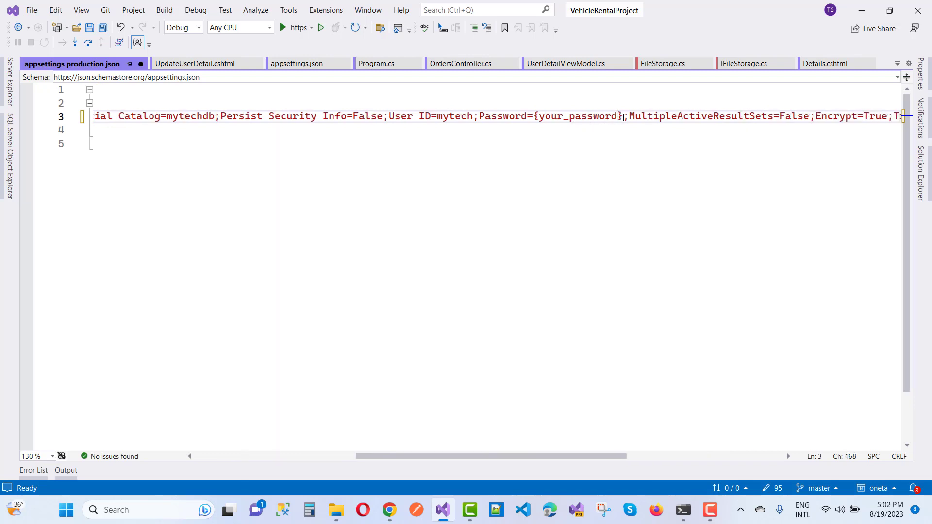
# - Replace the password placeholder with the database password and save appsettings.production.json
pyautogui.moveTo(624, 117); pyautogui.dragTo(536, 117)
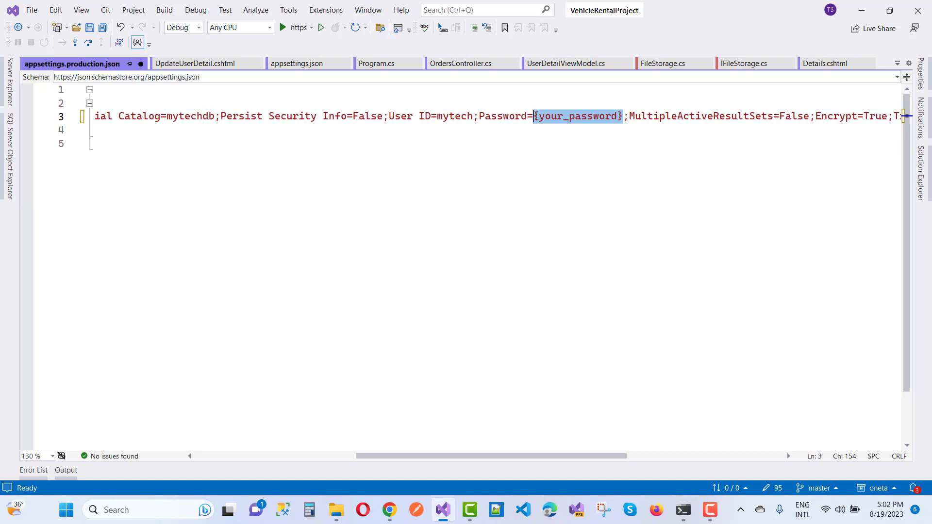
pyautogui.write('Admin@123')
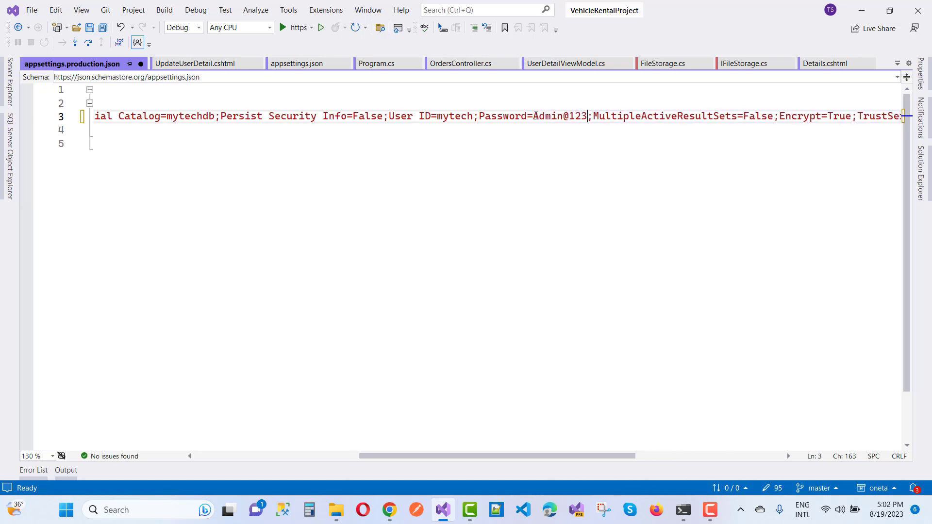
pyautogui.write('4')
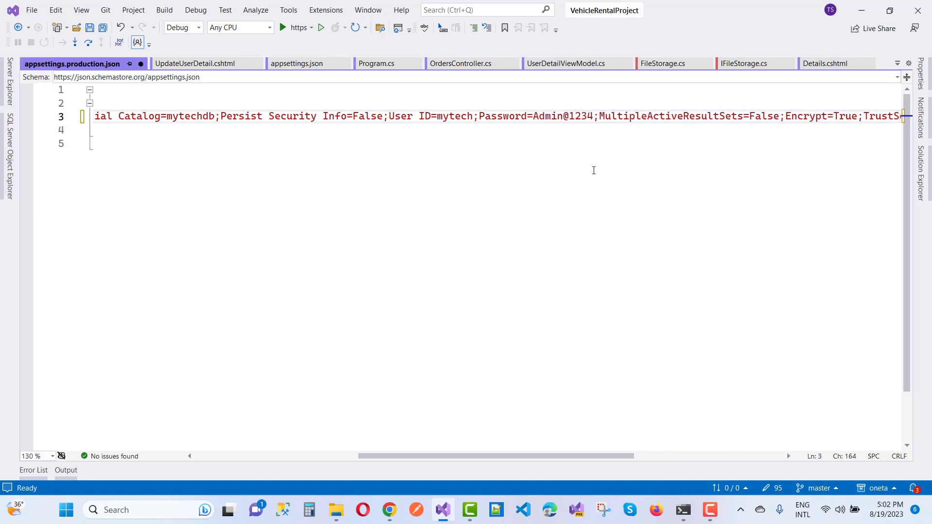
pyautogui.hscroll(2, 593, 170)
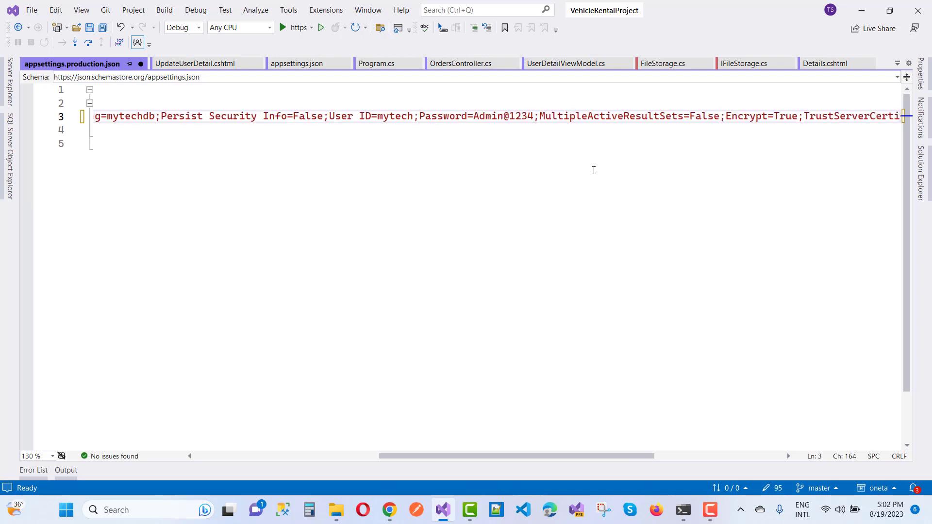
pyautogui.hscroll(4, 594, 170)
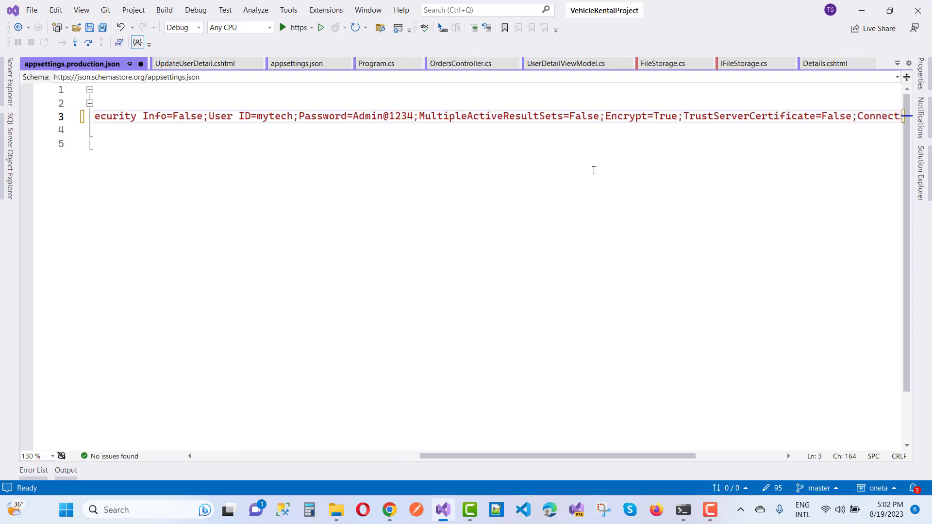
pyautogui.hscroll(8, 594, 171)
pyautogui.hscroll(-14, 594, 170)
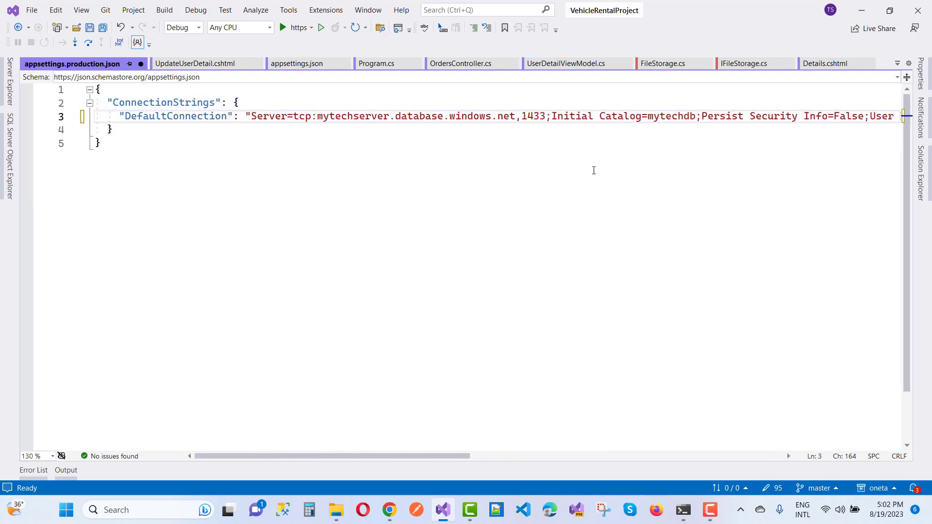
pyautogui.click(90, 29)
# - Close all editor tabs and build the VehicleRentalProject solution, with 3 projects succeeding
pyautogui.rightClick(885, 59)
pyautogui.click(794, 69)
pyautogui.click(921, 172)
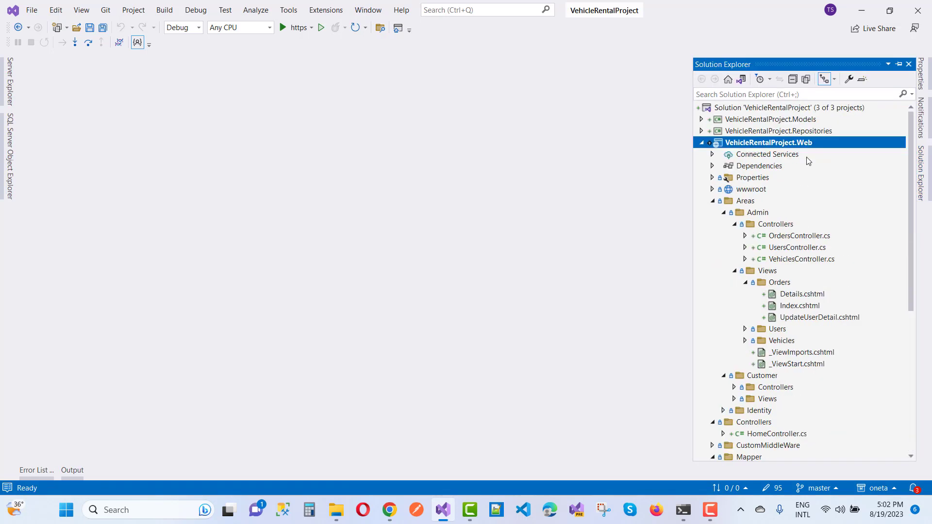
pyautogui.click(702, 144)
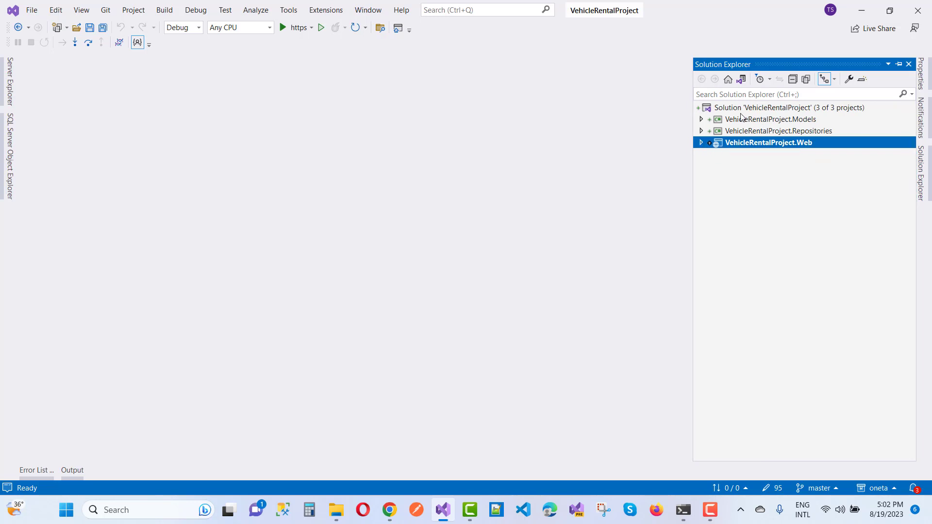
pyautogui.rightClick(747, 108)
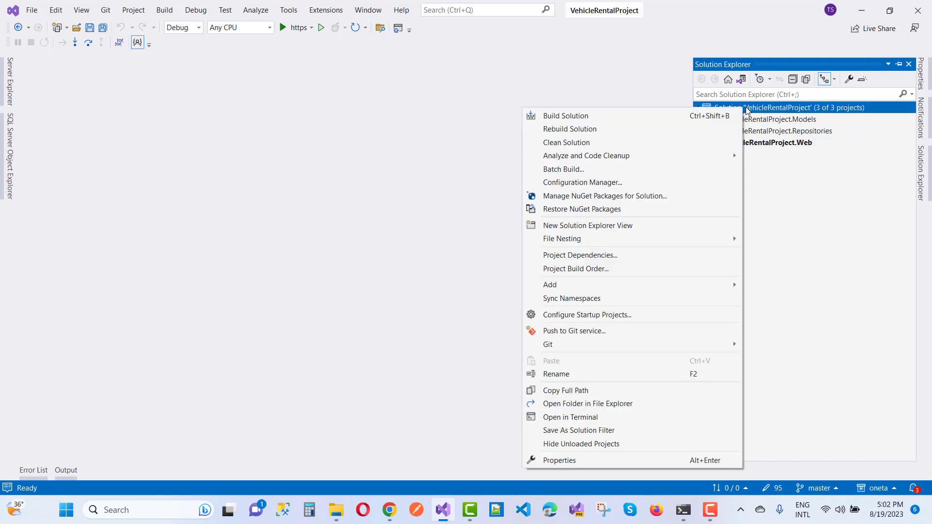
pyautogui.click(627, 119)
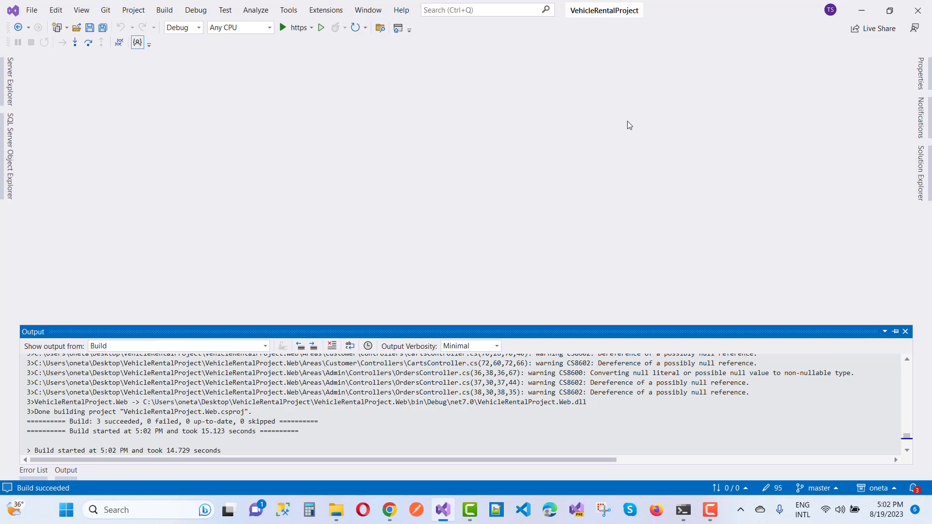
pyautogui.click(921, 174)
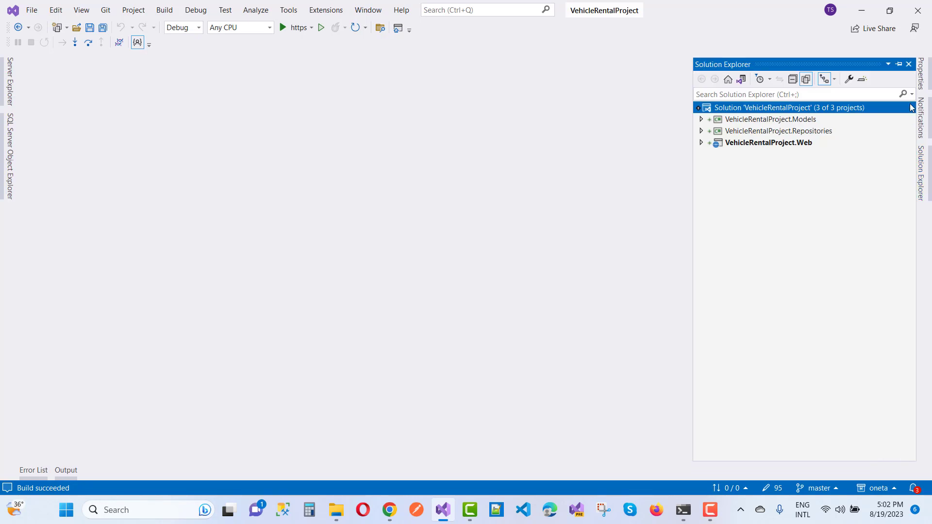
# - Pin Solution Explorer, tidy the VehicleRentalProject.Web folders, and open Program.cs
pyautogui.click(897, 65)
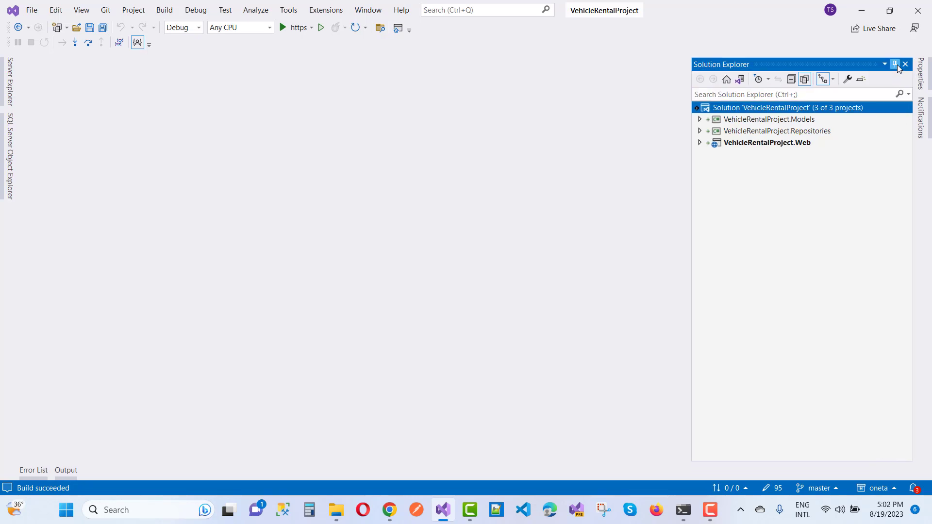
pyautogui.click(698, 142)
pyautogui.click(712, 166)
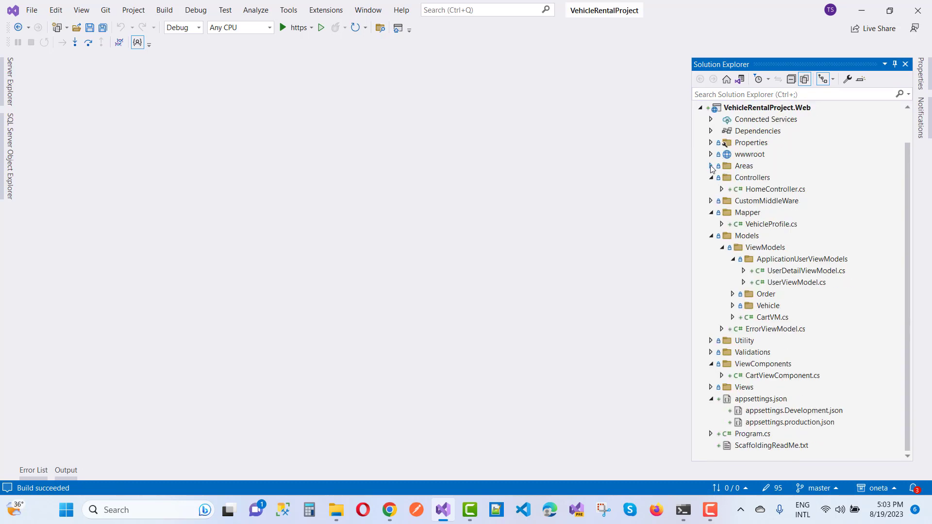
pyautogui.click(712, 238)
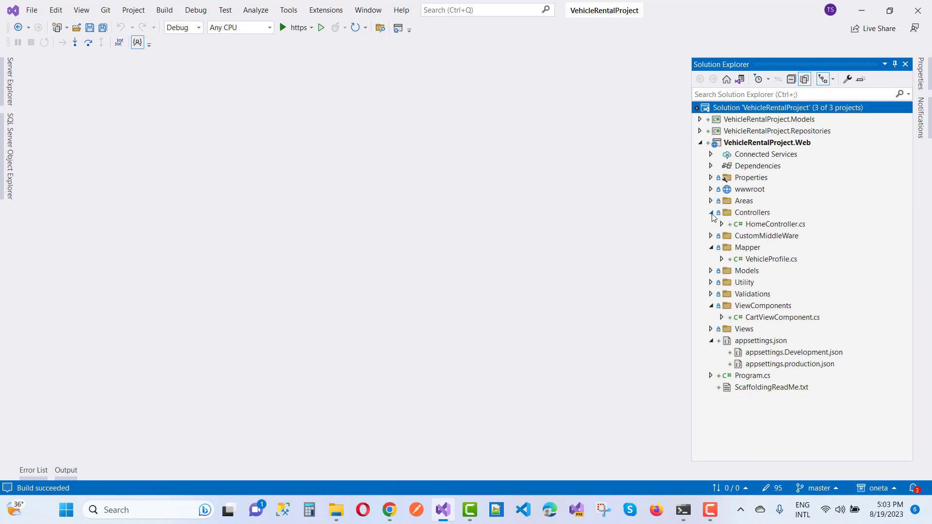
pyautogui.click(711, 213)
pyautogui.click(711, 294)
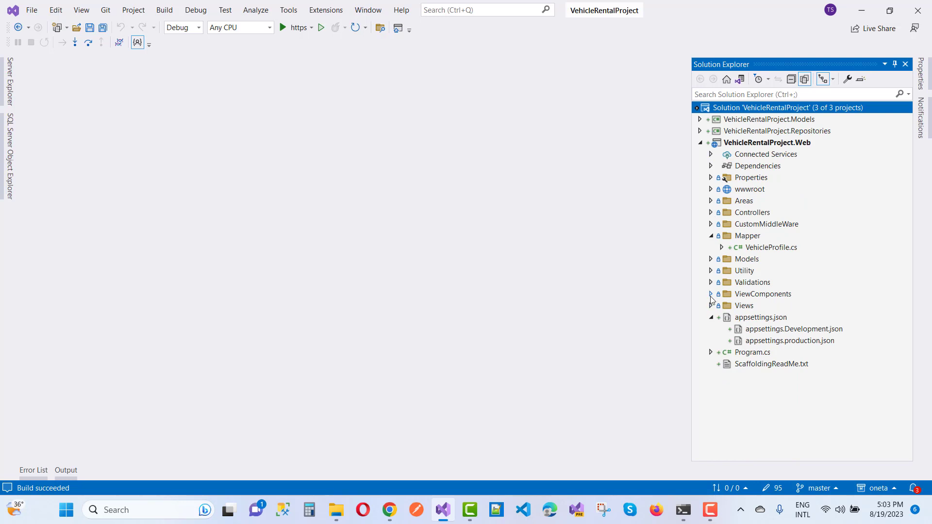
pyautogui.click(711, 318)
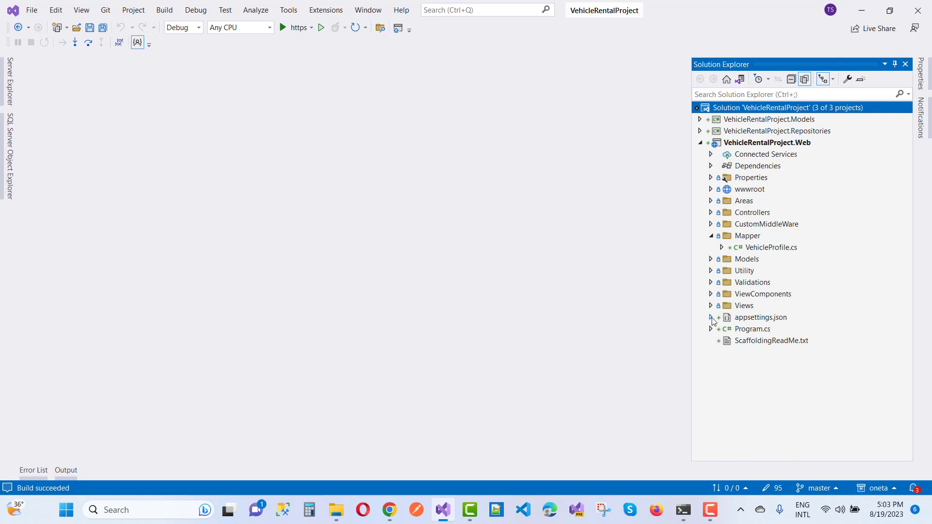
pyautogui.doubleClick(753, 330)
# - Add a blank line after the DataSeeding method's closing brace in Program.cs
pyautogui.scroll(-16, 420, 291)
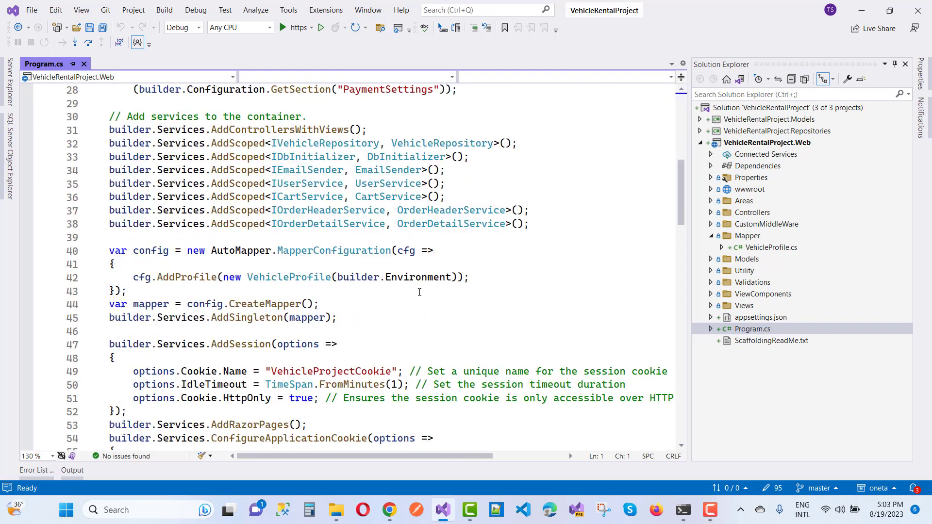
pyautogui.scroll(-9, 419, 292)
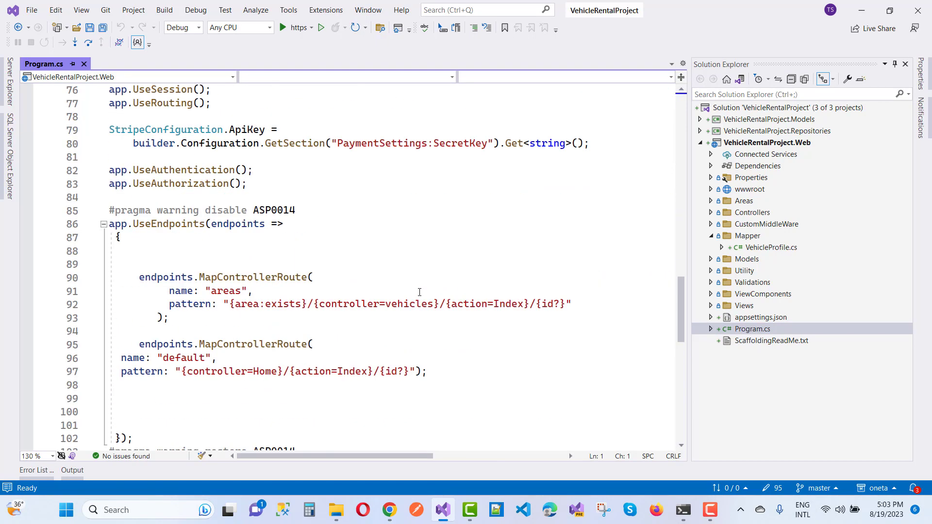
pyautogui.scroll(-8, 420, 292)
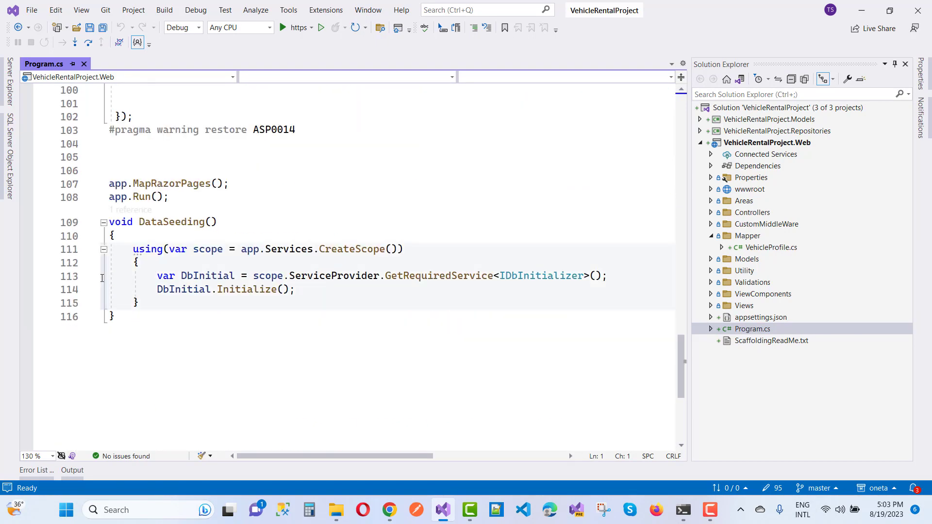
pyautogui.moveTo(120, 311)
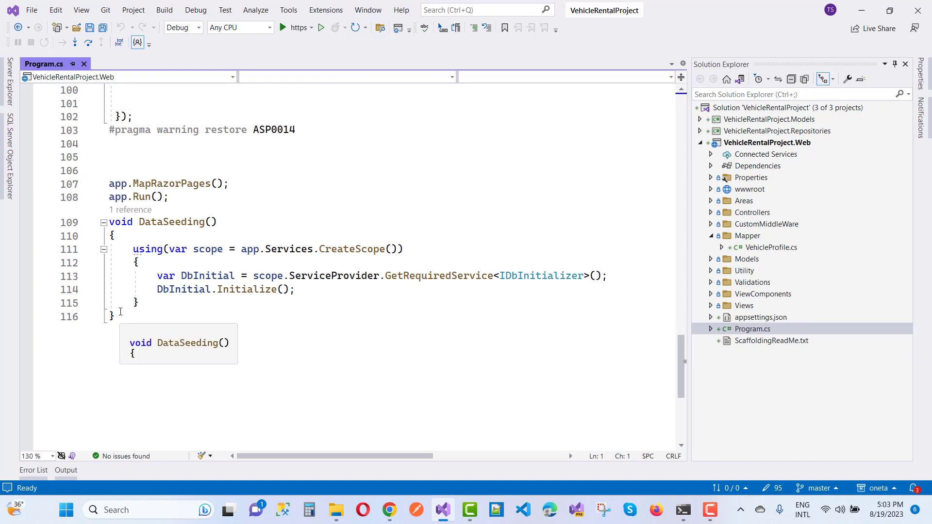
pyautogui.click(125, 322)
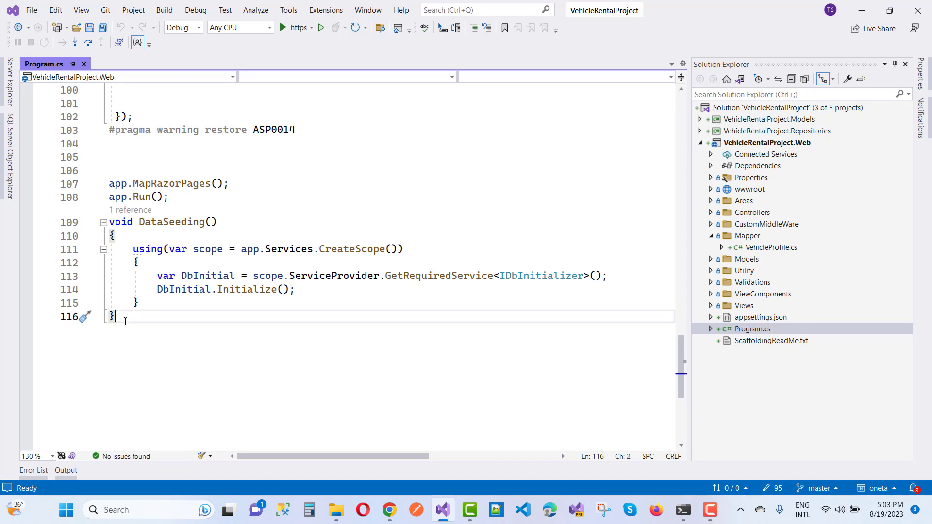
pyautogui.press('Return')
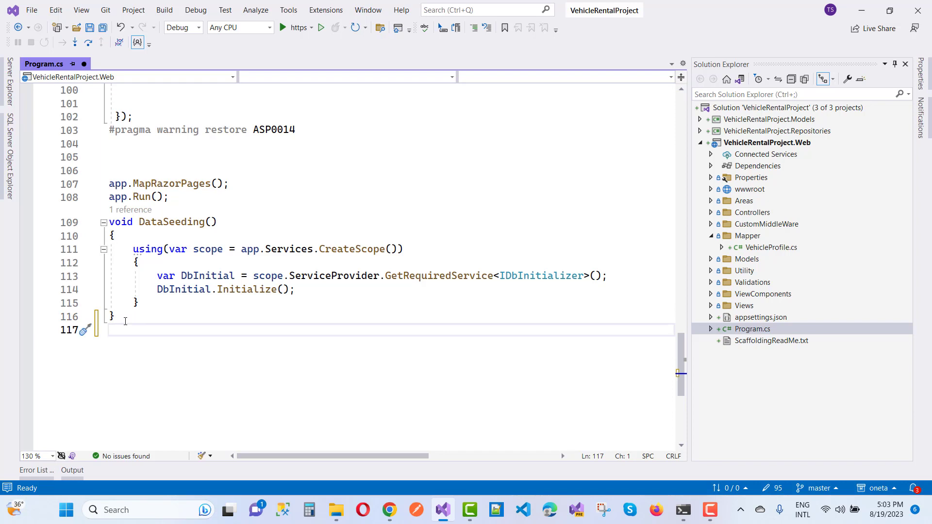
pyautogui.write('void Da')
pyautogui.press('BackSpace')
pyautogui.press('BackSpace')
pyautogui.press('BackSpace')
pyautogui.press('BackSpace')
pyautogui.press('BackSpace')
pyautogui.press('BackSpace')
pyautogui.press('BackSpace')
# - In the using block, start a dbContext declaration via scope.ServiceProvider.GetRequiredService<...>
pyautogui.click(145, 266)
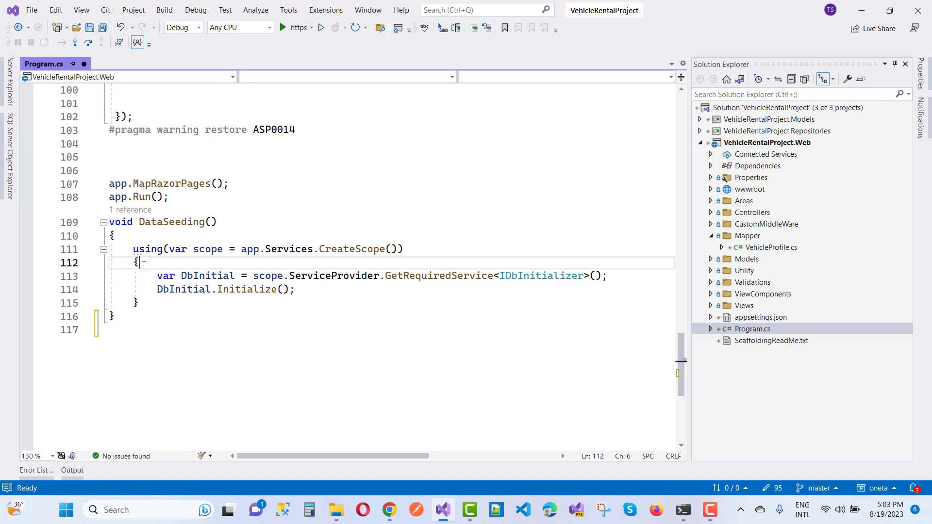
pyautogui.press('Return')
pyautogui.press('Return')
pyautogui.press('Return')
pyautogui.press('Return')
pyautogui.press('Up')
pyautogui.press('Up')
pyautogui.press('Up')
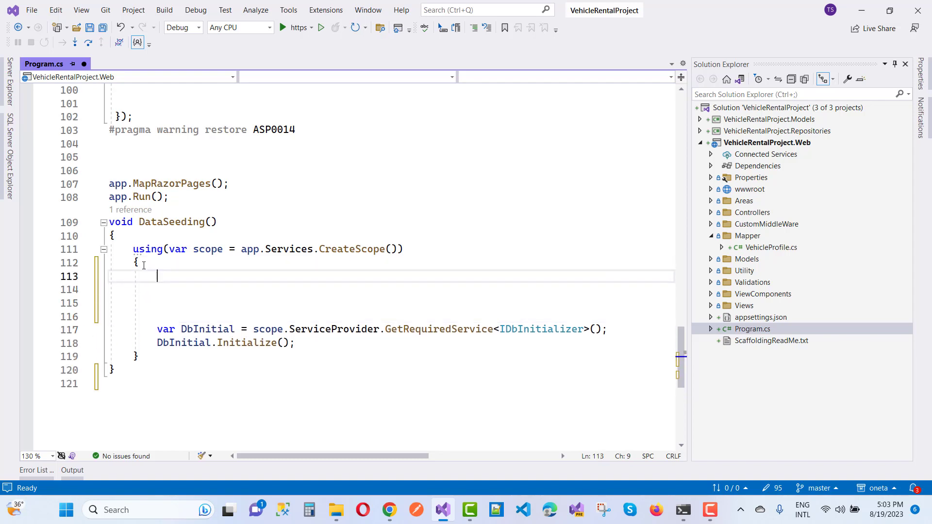
pyautogui.press('Up')
pyautogui.press('Down')
pyautogui.write('var ')
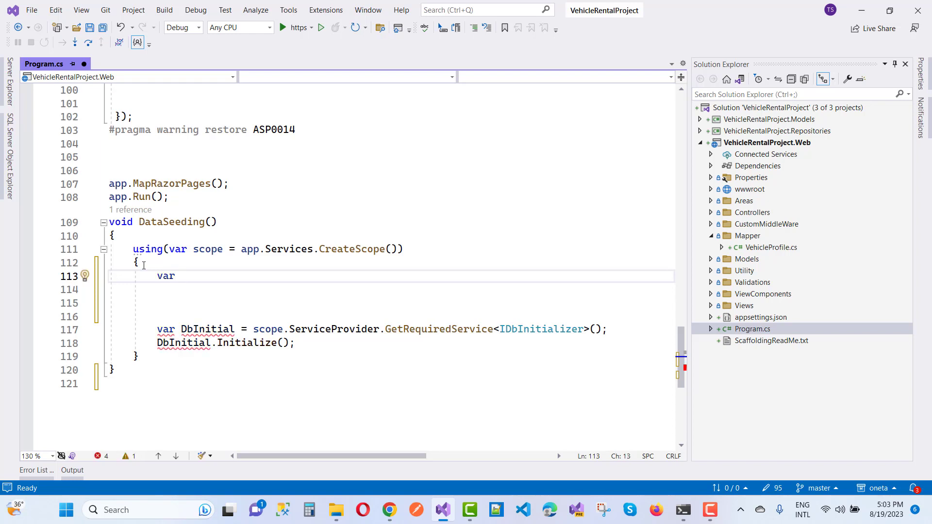
pyautogui.write('dbConte')
pyautogui.write('xt')
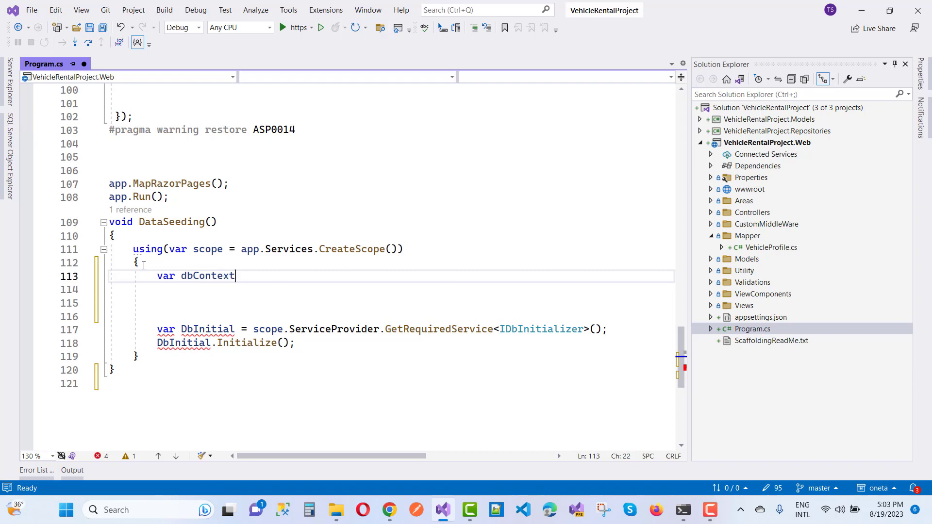
pyautogui.write(' =  scope')
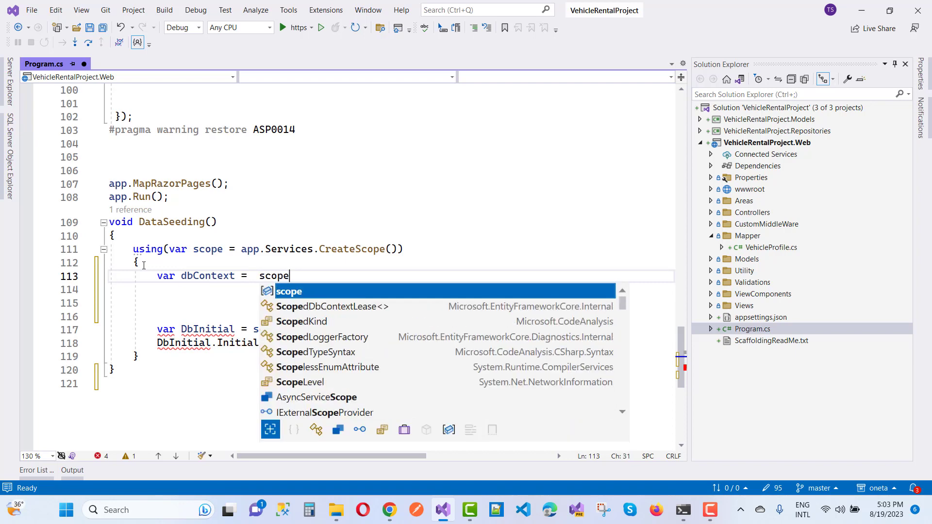
pyautogui.press('Escape')
pyautogui.write('.ser')
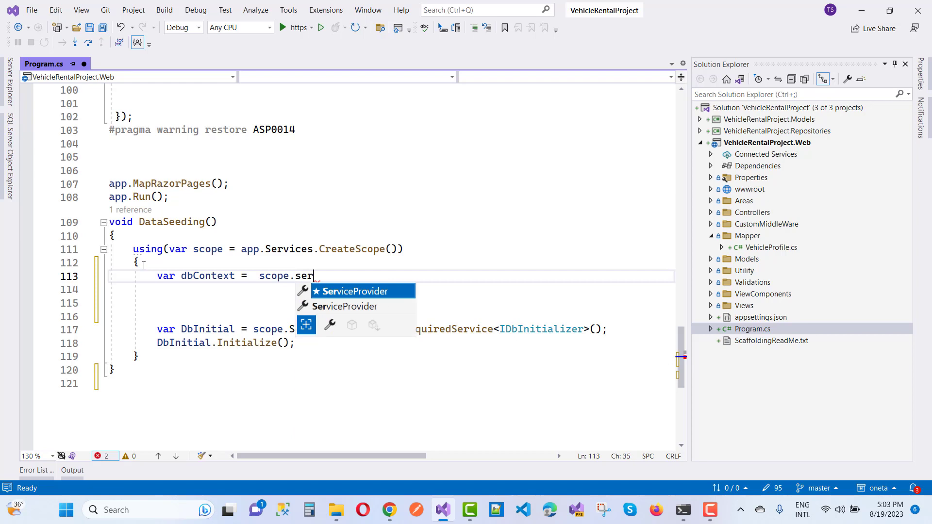
pyautogui.press('Tab')
pyautogui.write('.getre')
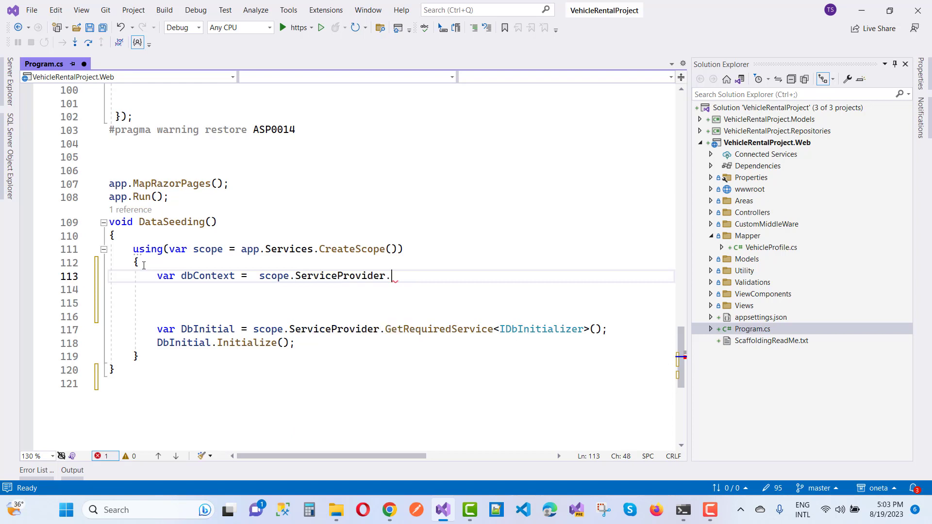
pyautogui.press('Tab')
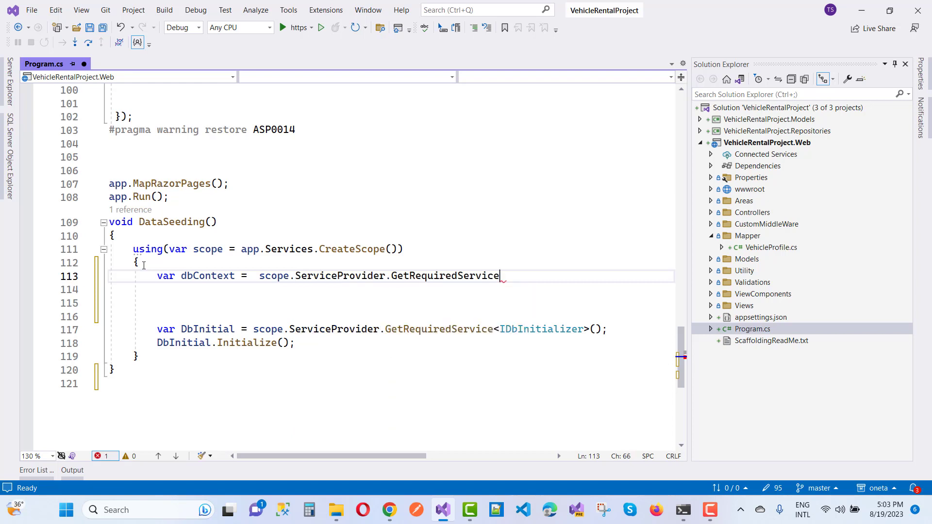
pyautogui.write('<')
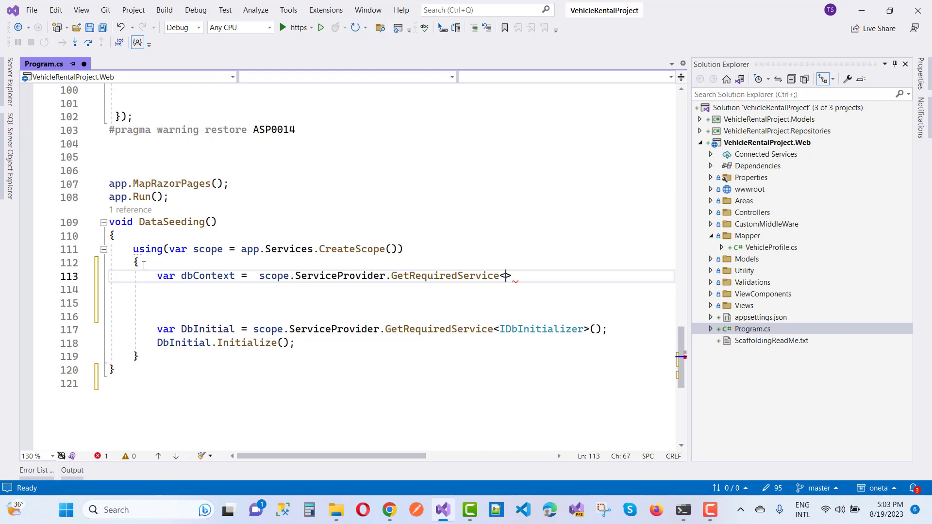
pyautogui.write('Application')
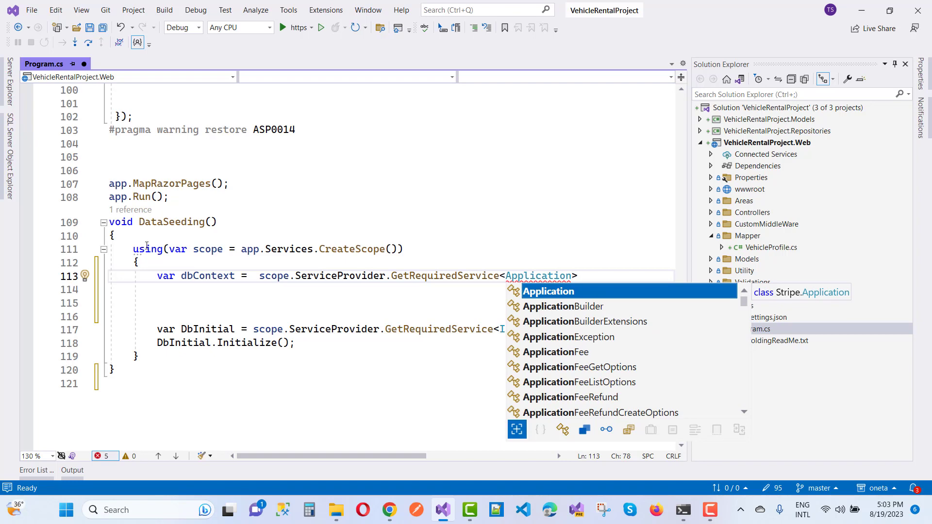
# - Copy CarContext and use it as the type argument, completing GetRequiredService<CarContext>();
pyautogui.click(212, 187)
pyautogui.scroll(19, 212, 187)
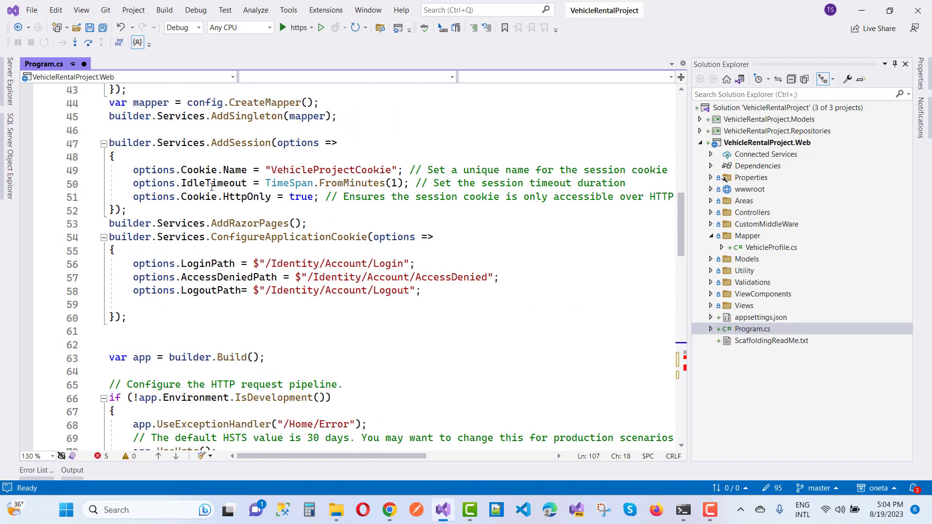
pyautogui.scroll(3, 212, 187)
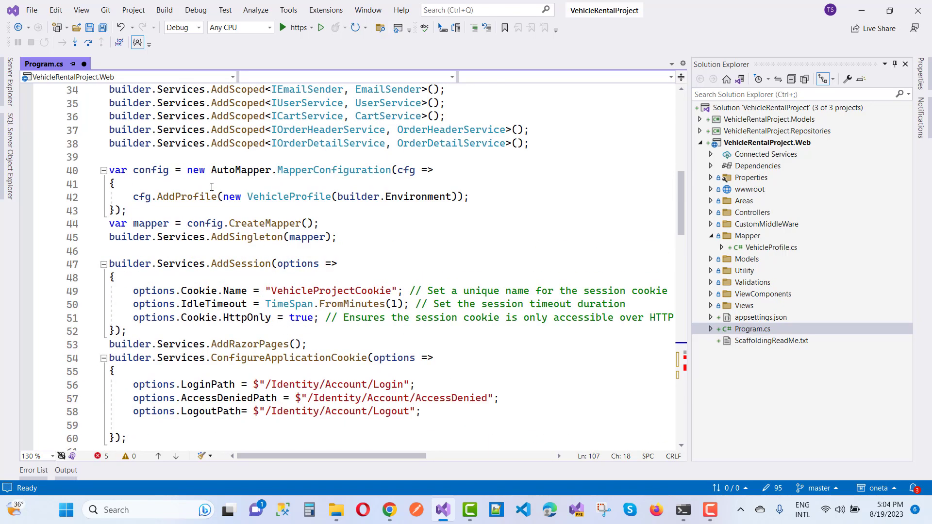
pyautogui.scroll(5, 212, 186)
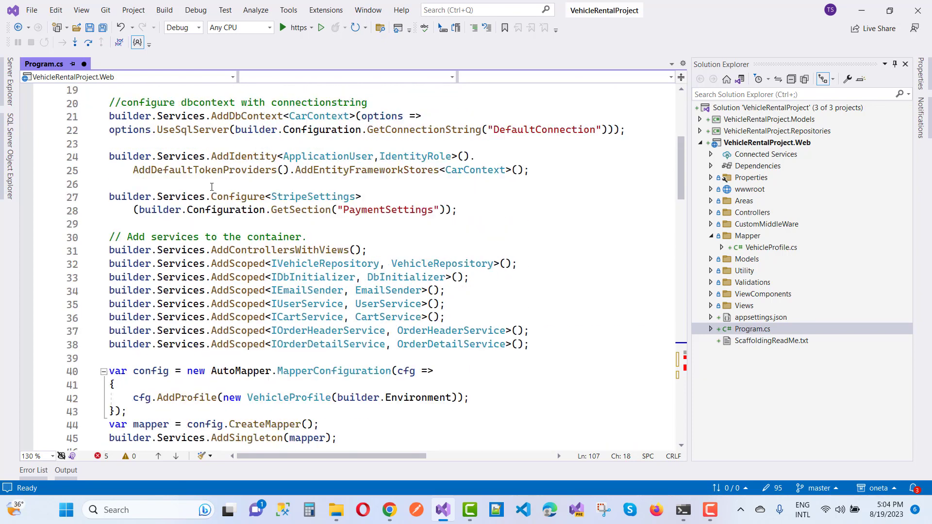
pyautogui.doubleClick(316, 115)
pyautogui.hotkey('ctrl', 'c')
pyautogui.scroll(-20, 391, 322)
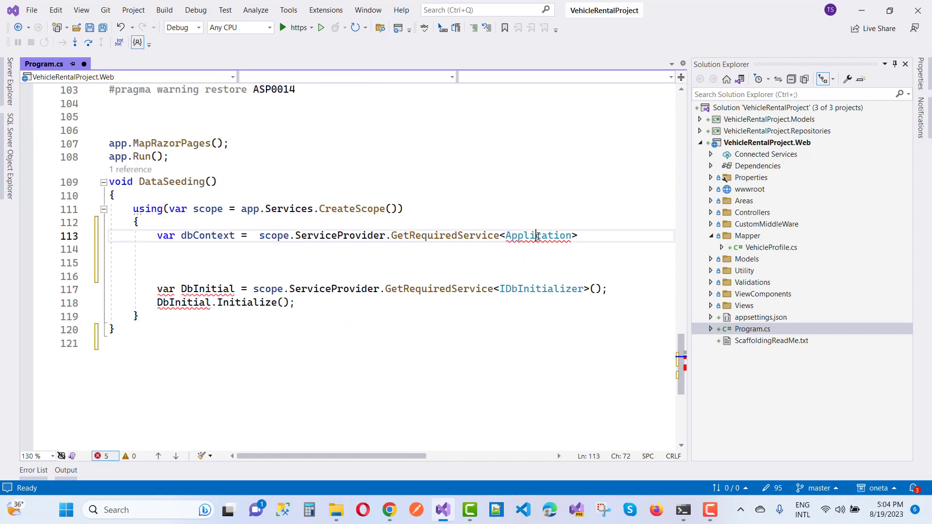
pyautogui.doubleClick(534, 236)
pyautogui.hotkey('ctrl', 'v')
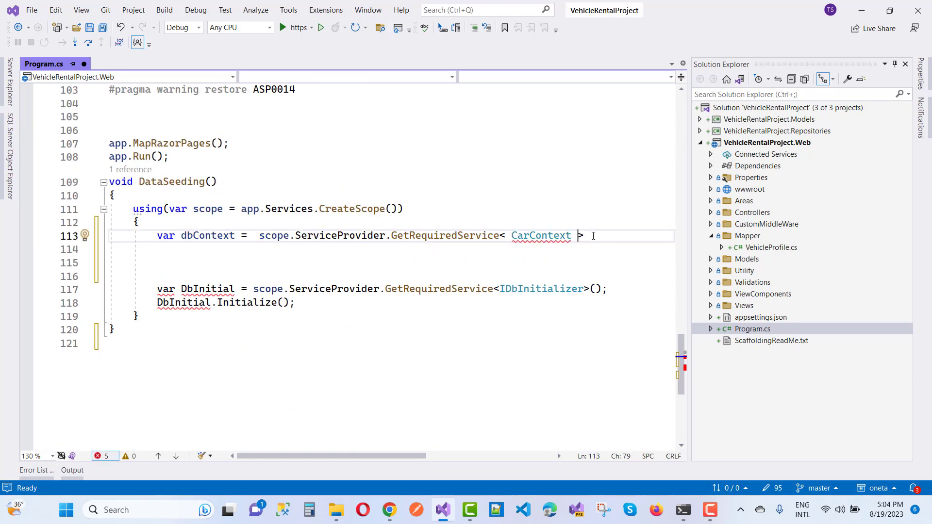
pyautogui.press('BackSpace')
pyautogui.hotkey('ctrl', 'Left')
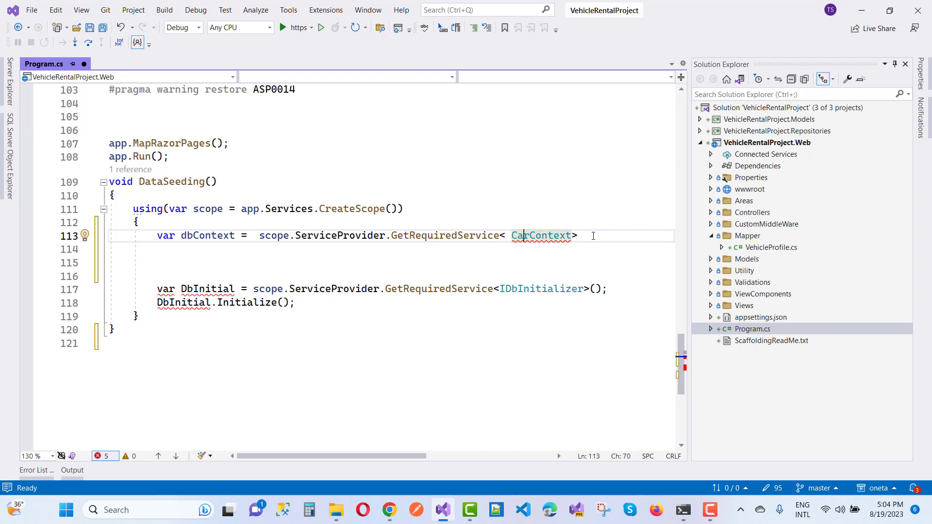
pyautogui.press('BackSpace')
pyautogui.press('Right')
pyautogui.press('Right')
pyautogui.press('Right')
pyautogui.press('Right')
pyautogui.press('Right')
pyautogui.press('Right')
pyautogui.press('Right')
pyautogui.press('Right')
pyautogui.press('Right')
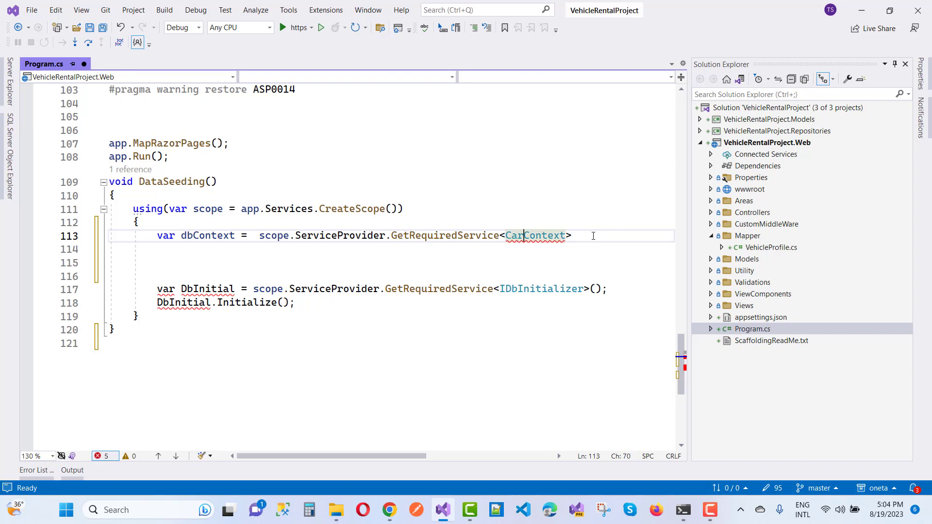
pyautogui.write('();')
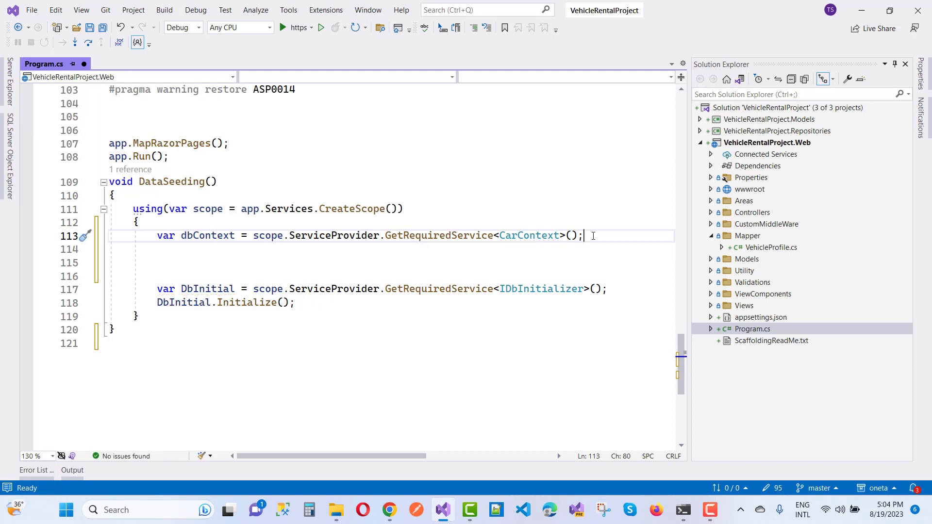
pyautogui.press('Return')
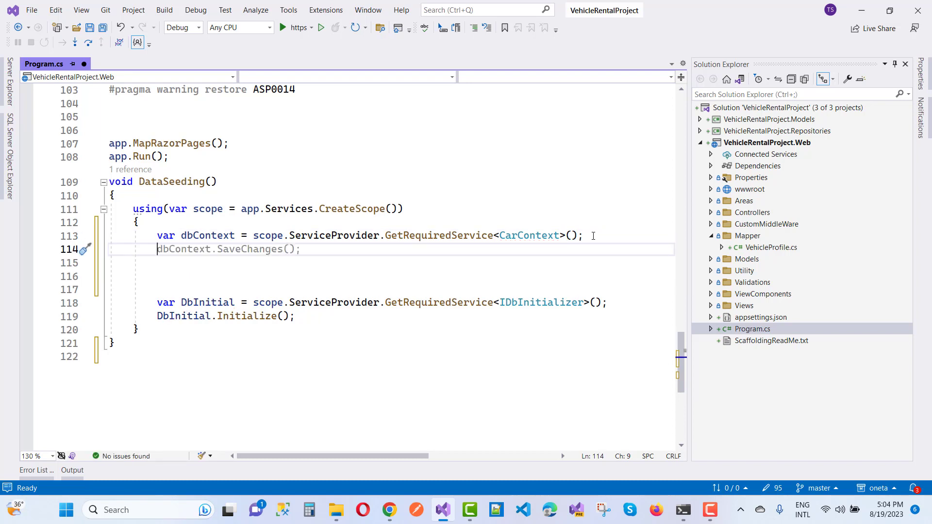
# - Add the condition if(dbContext.Database.GetPendingMigrations().Count()>0)
pyautogui.write('if(')
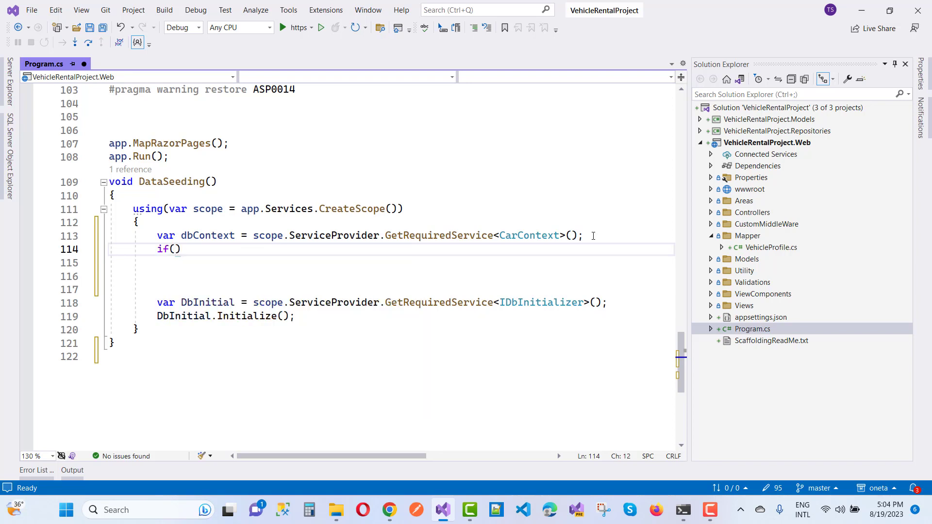
pyautogui.write('dbContext')
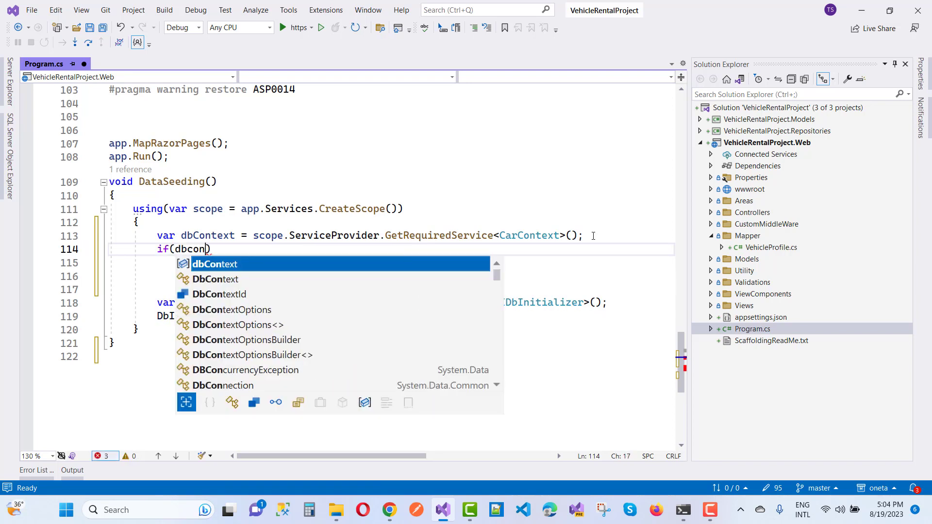
pyautogui.press('Tab')
pyautogui.write('.')
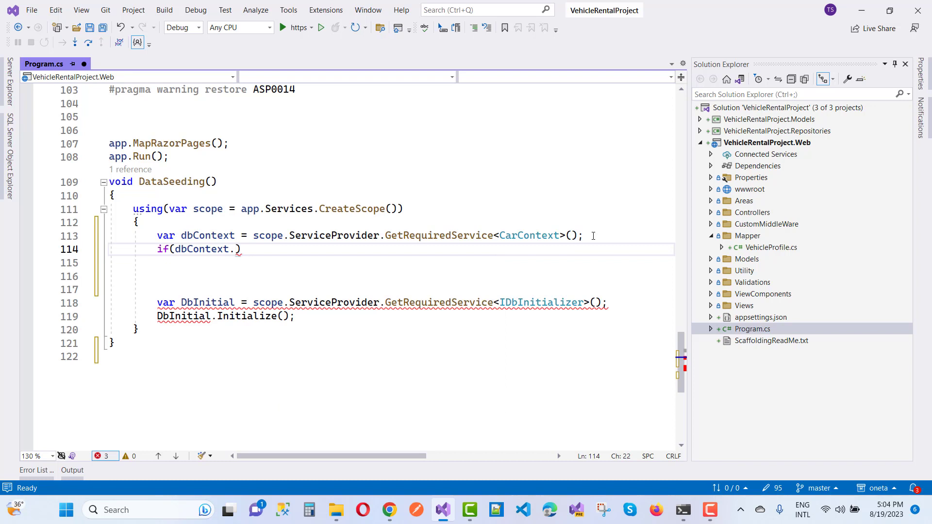
pyautogui.write('Dta')
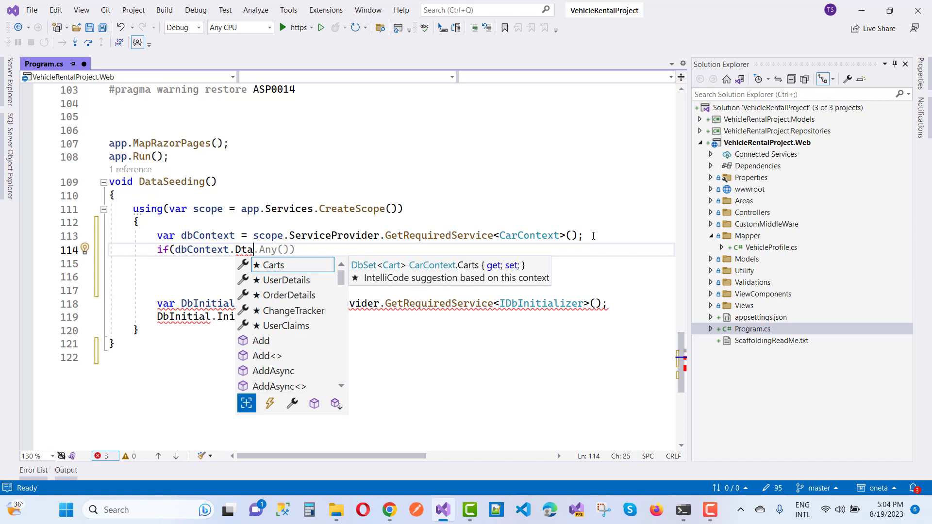
pyautogui.press('BackSpace')
pyautogui.press('BackSpace')
pyautogui.write('ata')
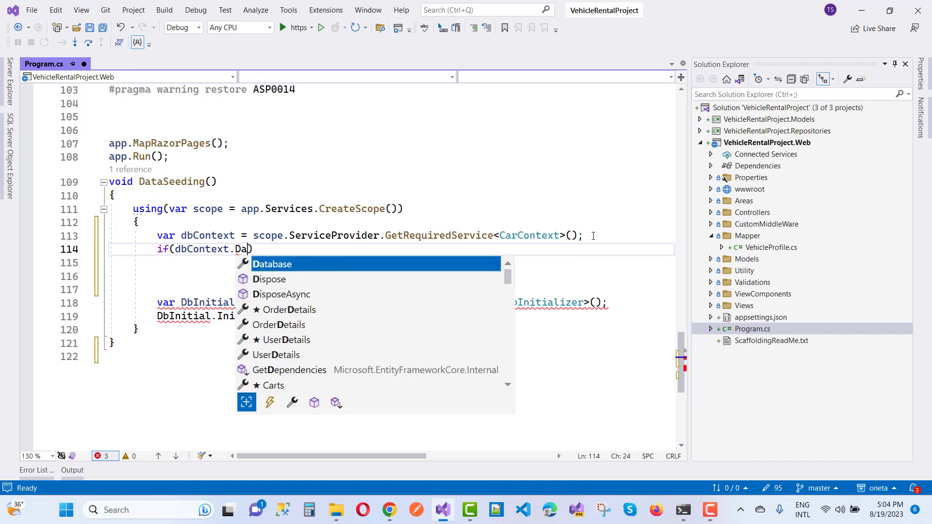
pyautogui.press('Tab')
pyautogui.write('.Get')
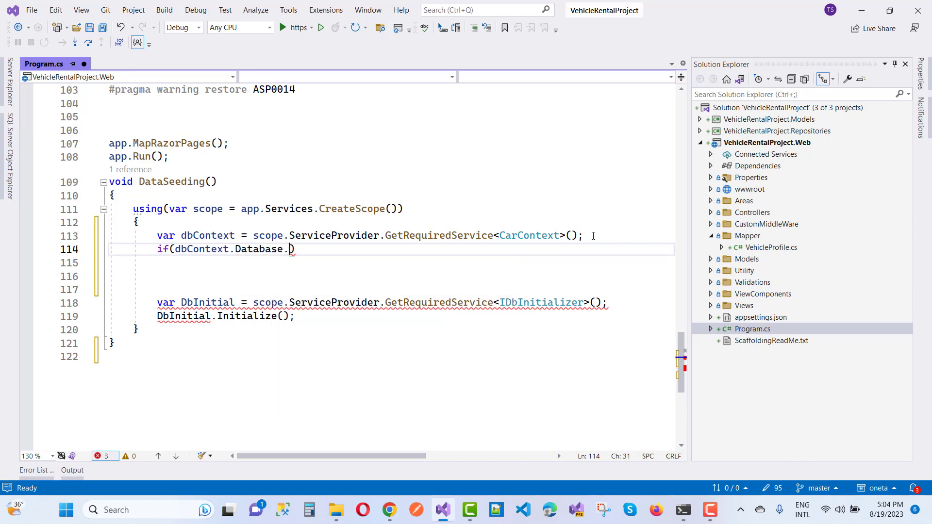
pyautogui.write('Pending')
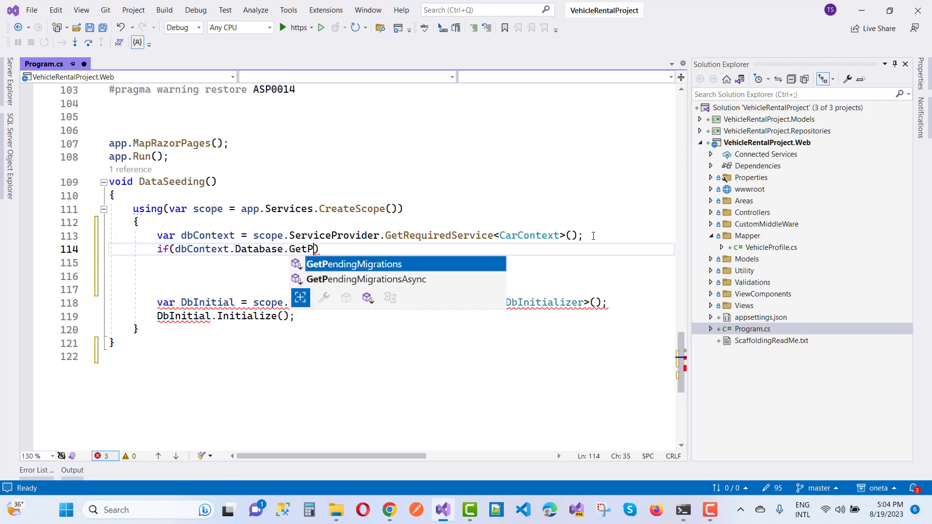
pyautogui.press('Tab')
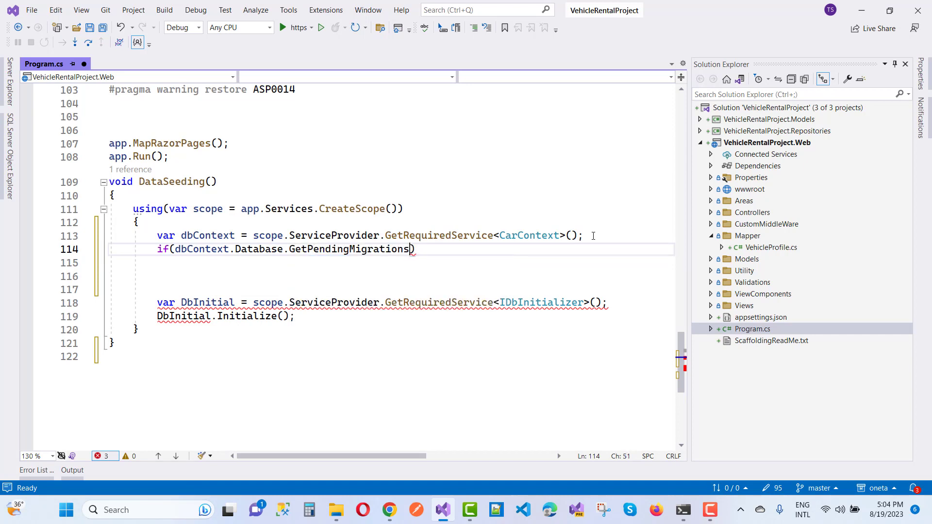
pyautogui.write('()')
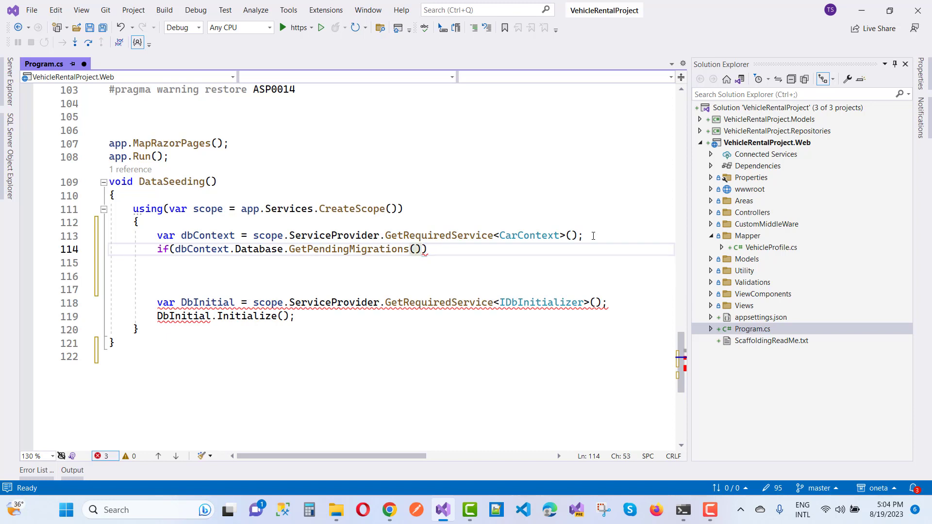
pyautogui.press('BackSpace')
pyautogui.press('BackSpace')
pyautogui.write('.count')
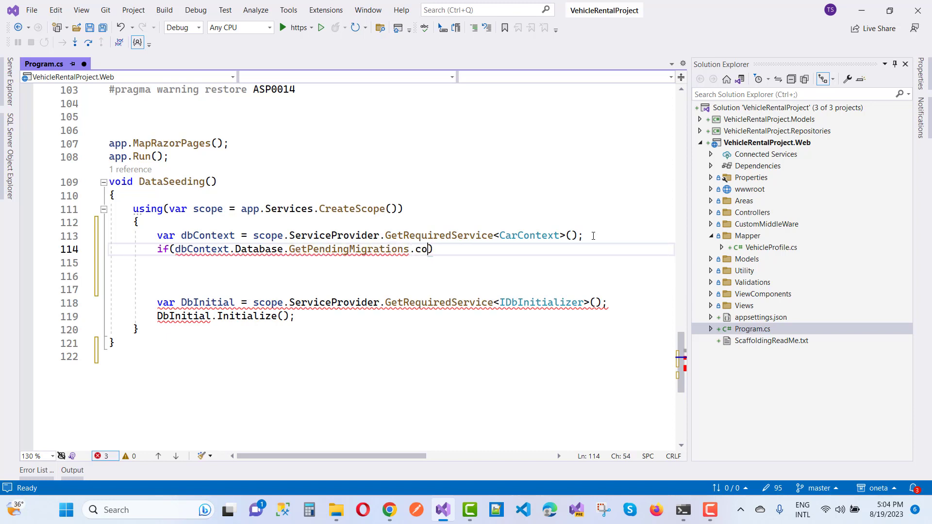
pyautogui.press('BackSpace')
pyautogui.press('BackSpace')
pyautogui.press('BackSpace')
pyautogui.press('BackSpace')
pyautogui.press('BackSpace')
pyautogui.press('BackSpace')
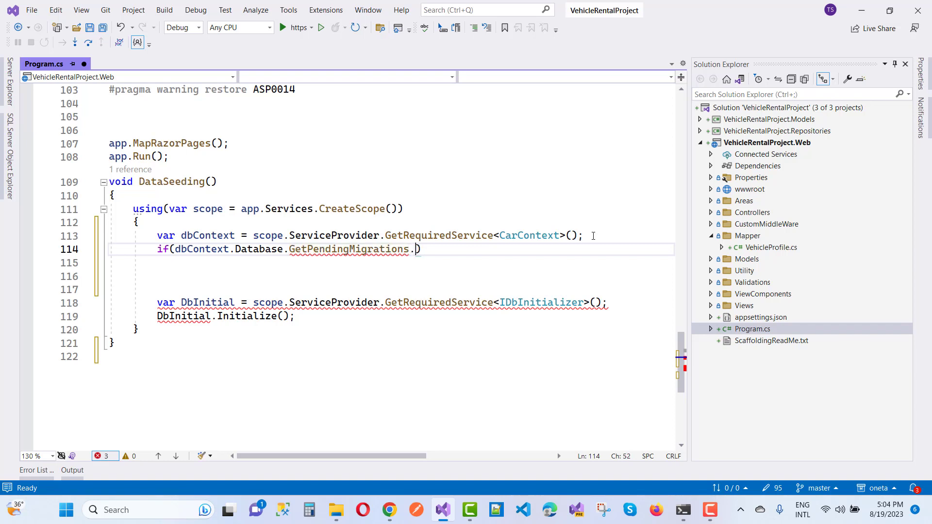
pyautogui.write('.')
pyautogui.press('BackSpace')
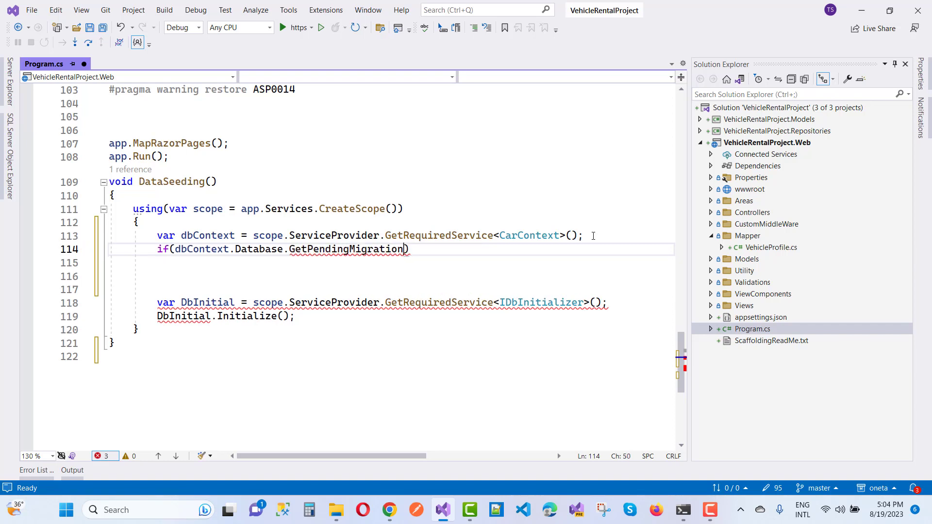
pyautogui.write('().')
pyautogui.write('count')
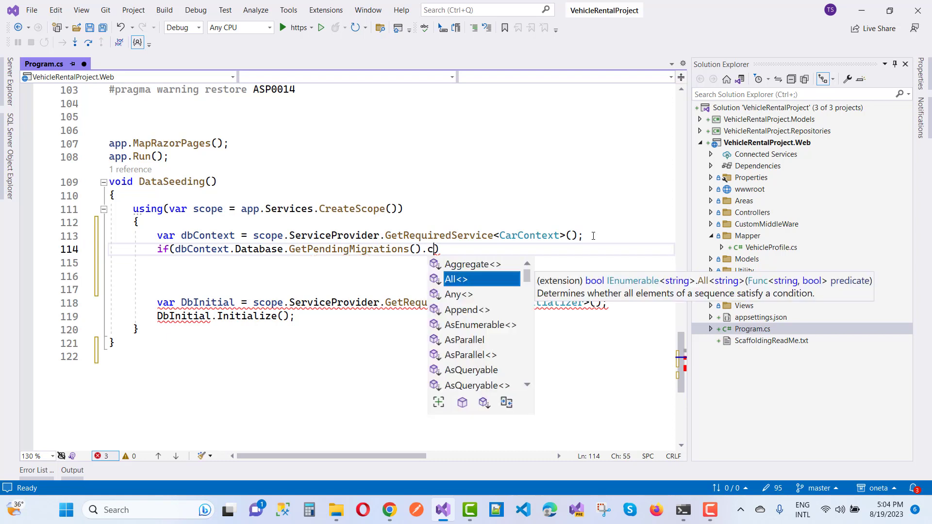
pyautogui.press('Tab')
pyautogui.write('()>')
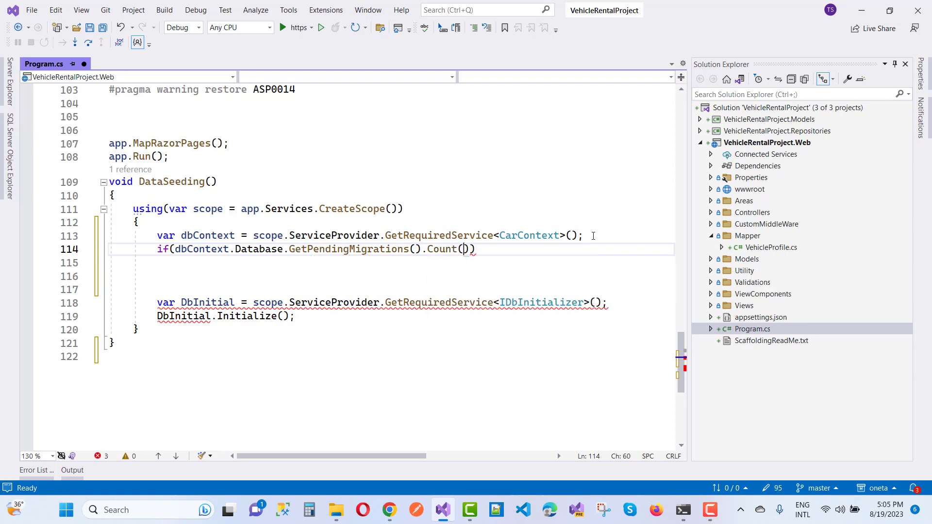
pyautogui.write('0)')
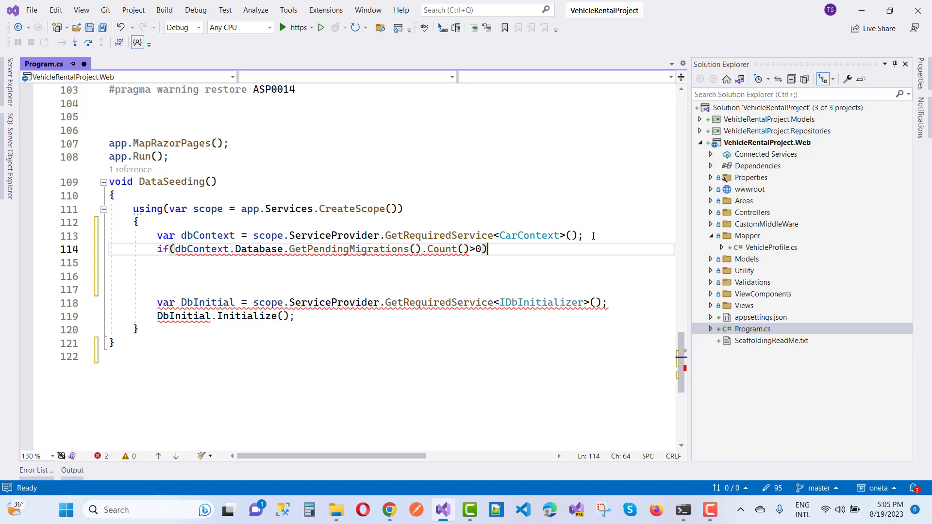
pyautogui.press('Return')
# - Call dbContext.Database.Migrate() inside the if block, remove extra blank lines, and save Program.cs
pyautogui.write('{')
pyautogui.press('Return')
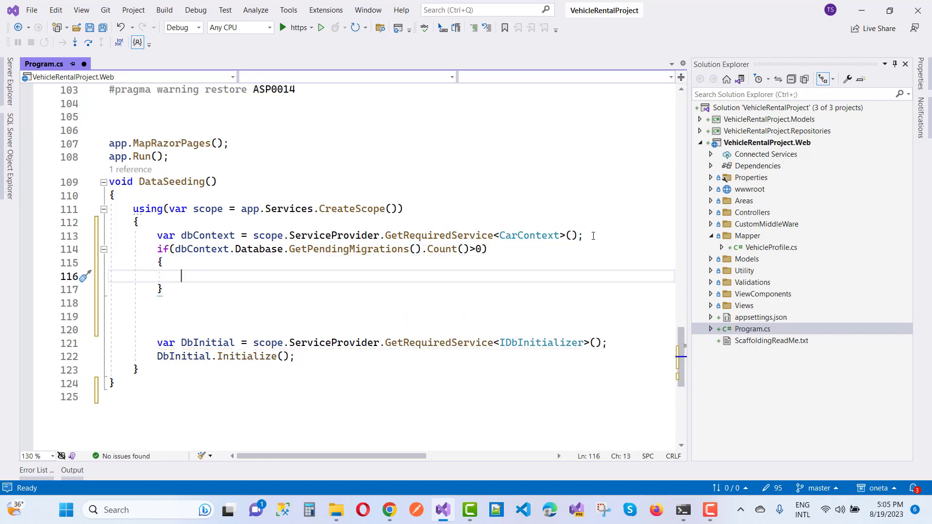
pyautogui.write('dbContext')
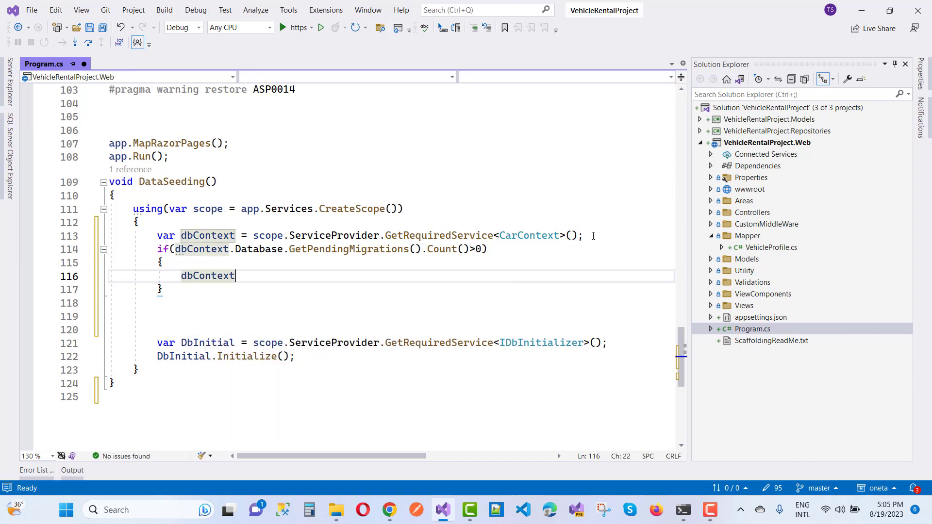
pyautogui.write('.')
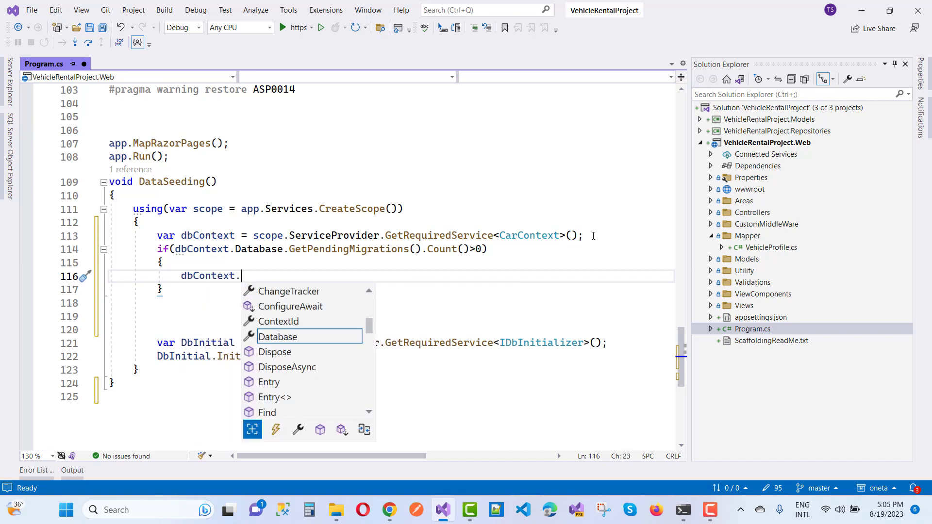
pyautogui.write('data')
pyautogui.press('Tab')
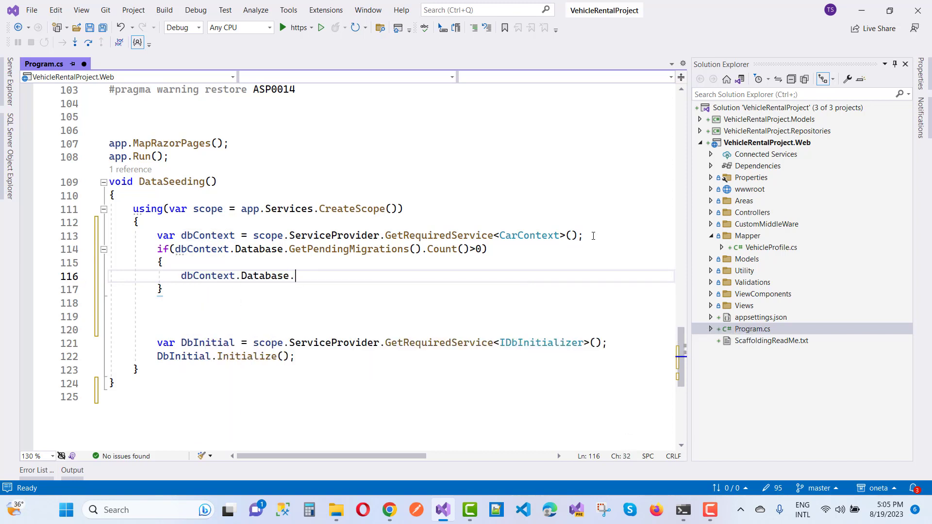
pyautogui.write('.mig')
pyautogui.press('Tab')
pyautogui.write('();')
pyautogui.click(185, 295)
pyautogui.press('Delete')
pyautogui.press('Delete')
pyautogui.press('Delete')
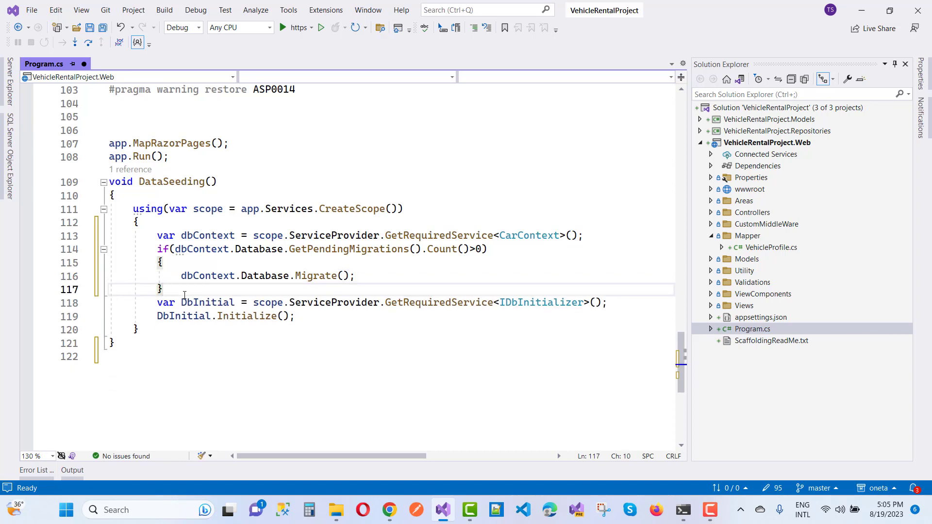
pyautogui.click(90, 27)
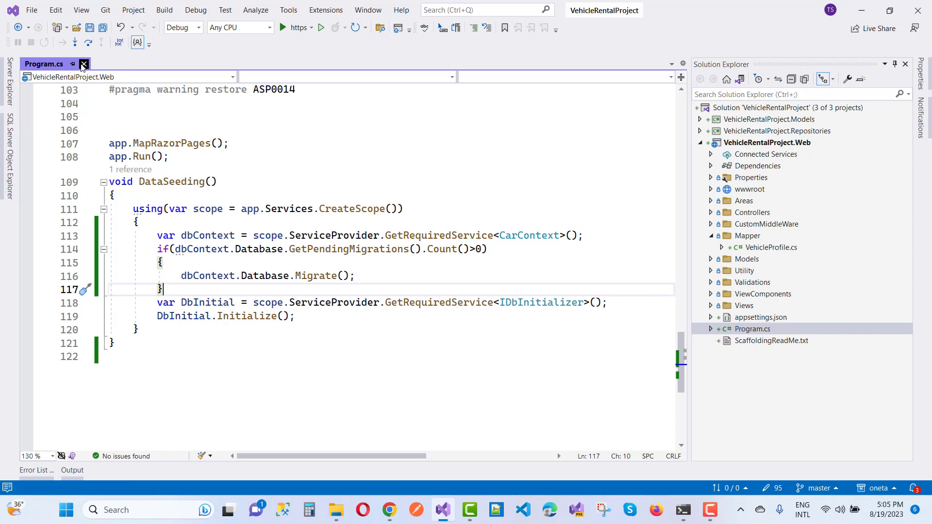
# - Close Program.cs and publish VehicleRentalProject.Web to Azure, choosing Azure App Service (Windows)
pyautogui.click(83, 64)
pyautogui.click(702, 143)
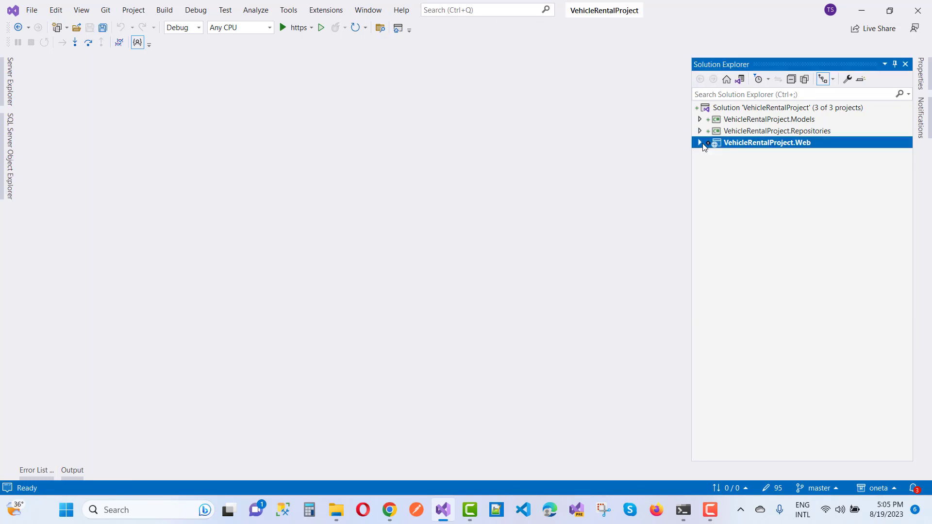
pyautogui.rightClick(768, 146)
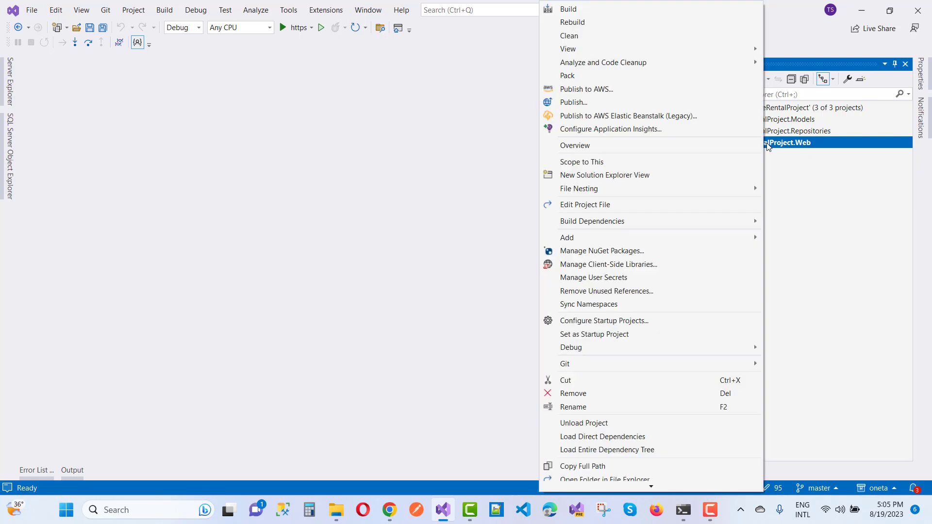
pyautogui.click(611, 102)
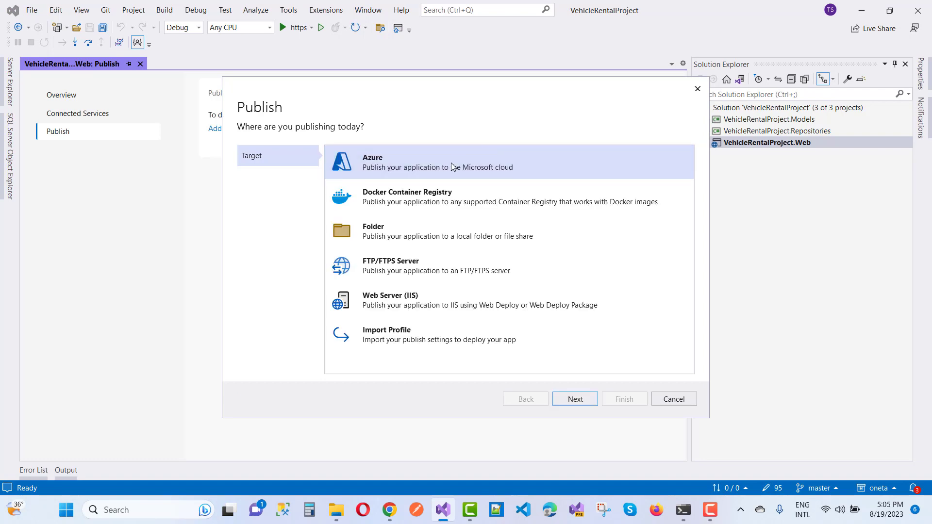
pyautogui.click(575, 399)
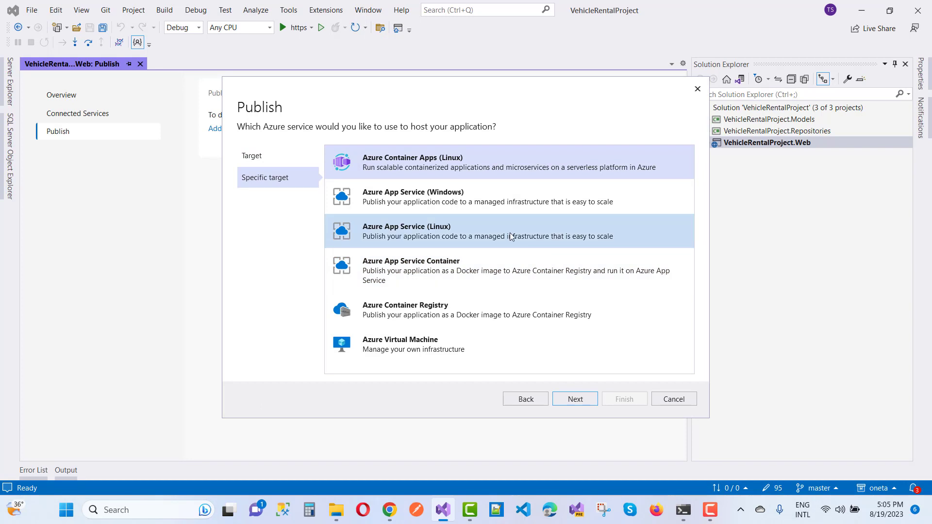
pyautogui.click(412, 204)
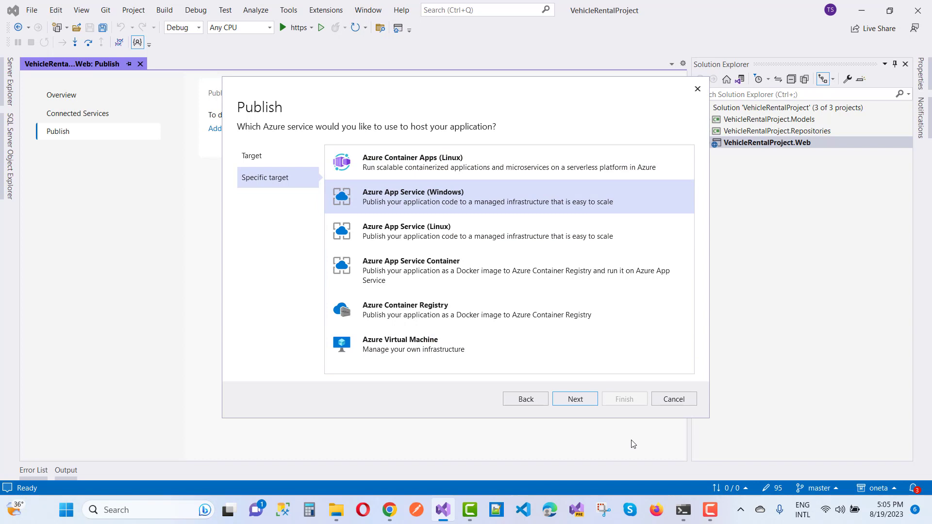
pyautogui.click(579, 403)
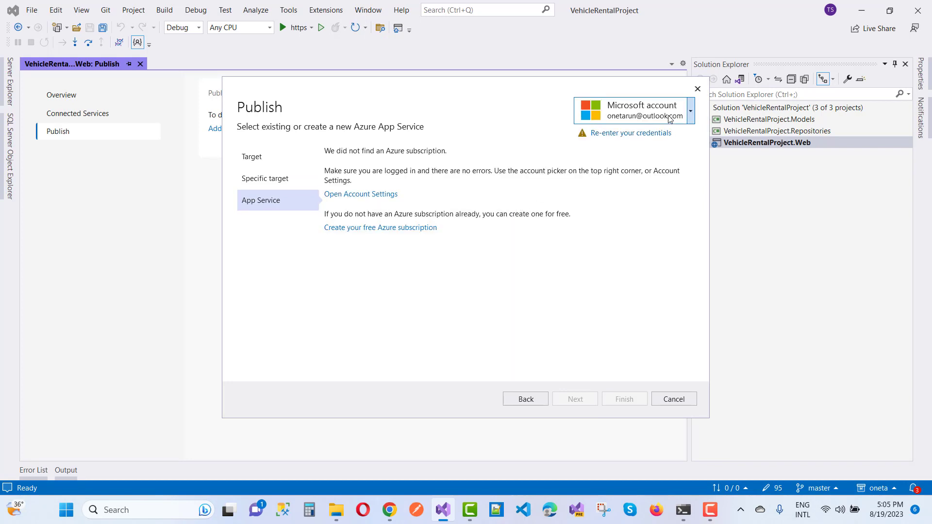
# - Add a different Microsoft account in the Publish wizard, entering its e-mail and password
pyautogui.click(690, 118)
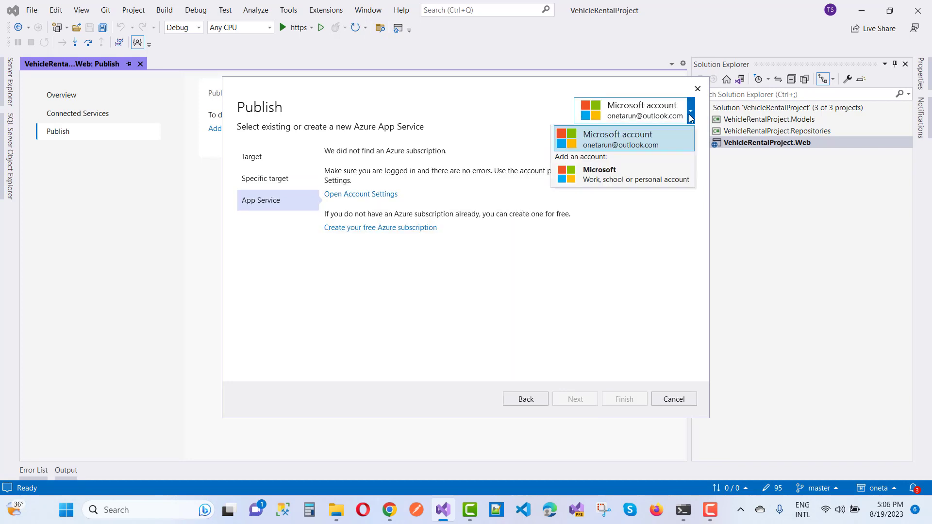
pyautogui.click(587, 178)
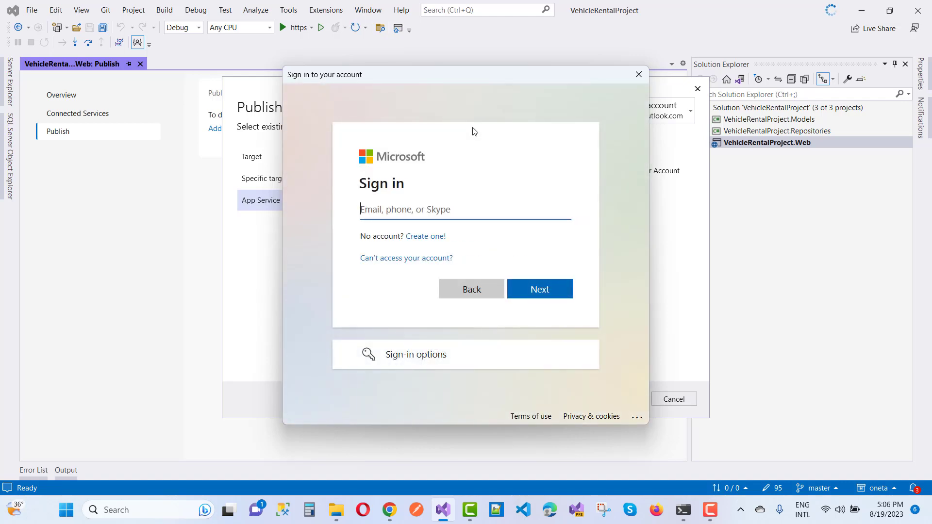
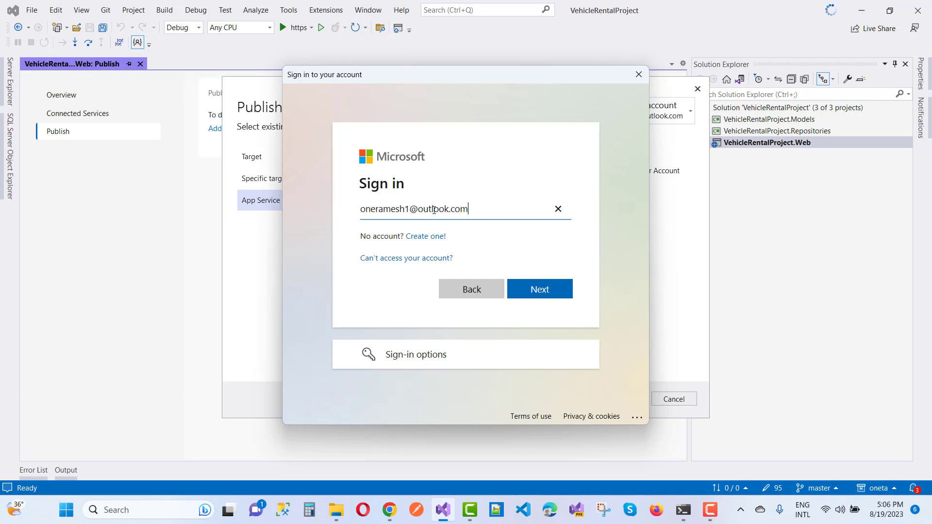
pyautogui.press('Return')
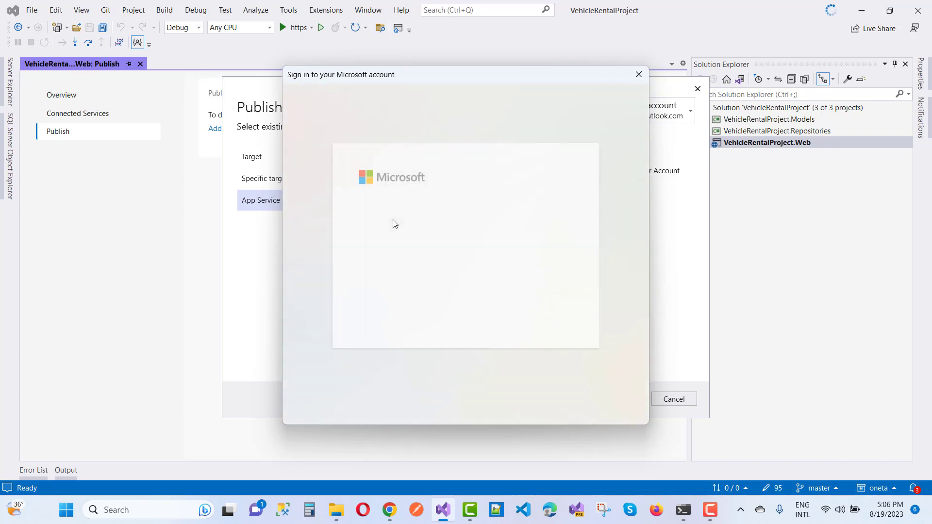
pyautogui.write('••••••')
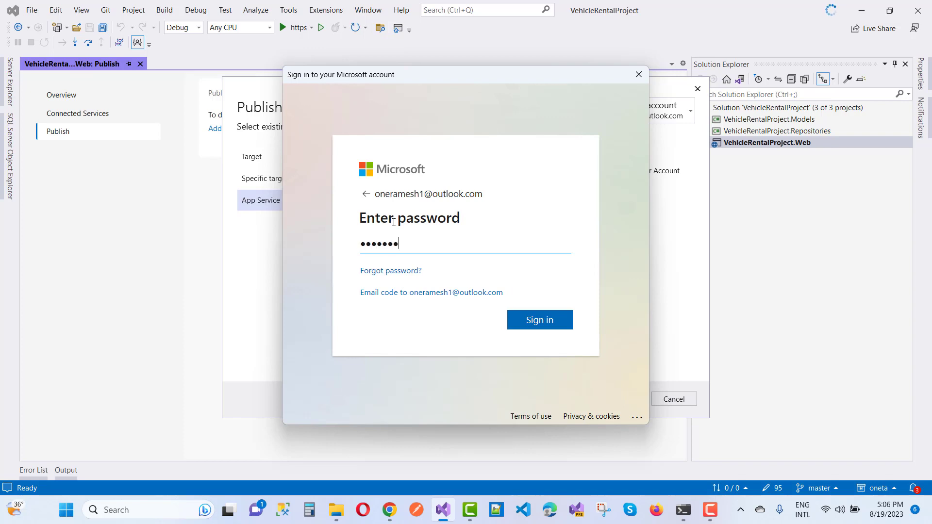
pyautogui.write('•••••')
pyautogui.press('Return')
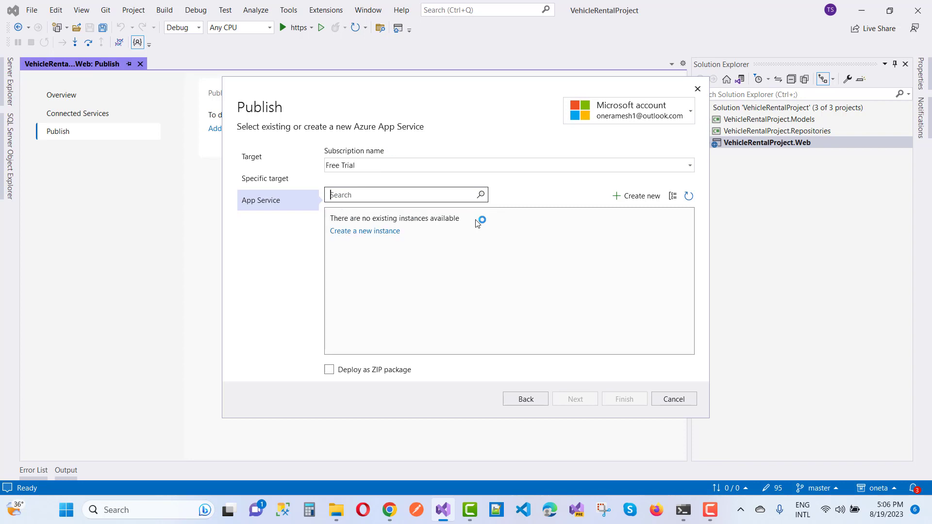
# - Start a new App Service and draft a Free hosting plan, then discard that plan setup
pyautogui.click(639, 200)
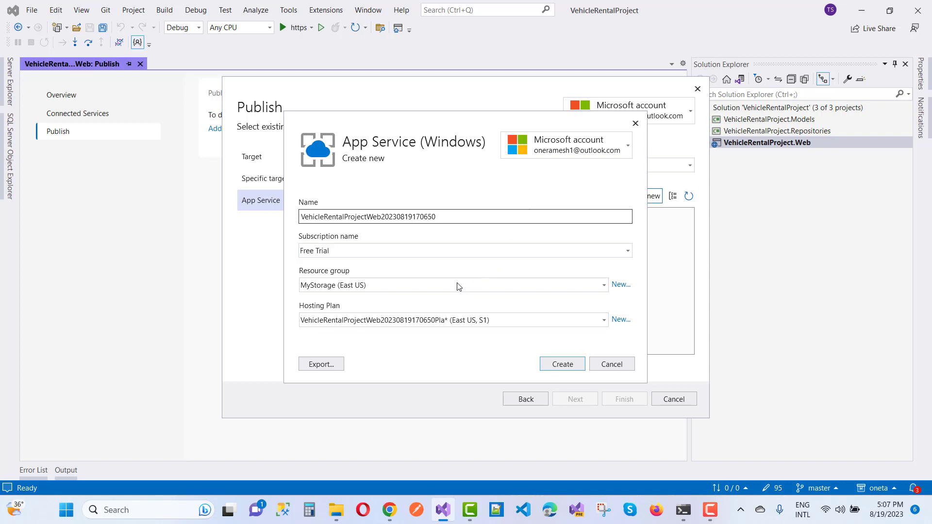
pyautogui.click(620, 319)
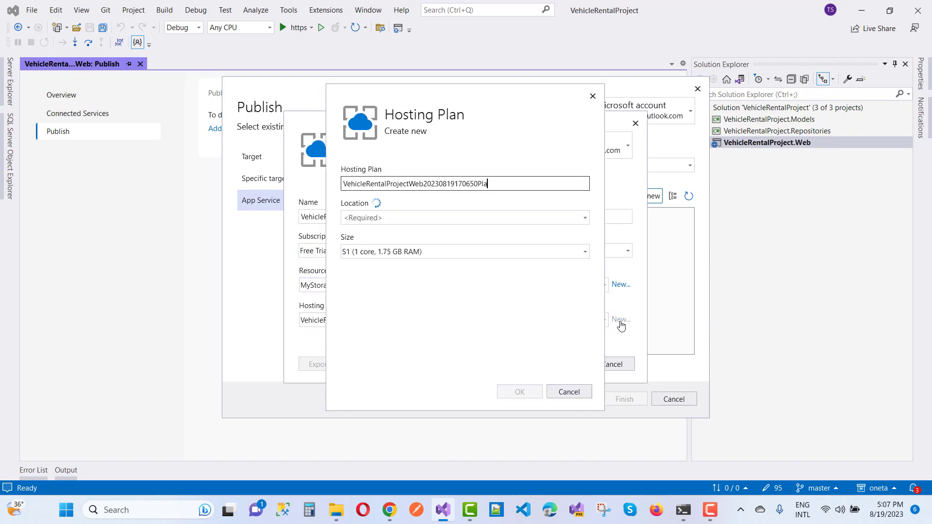
pyautogui.click(586, 252)
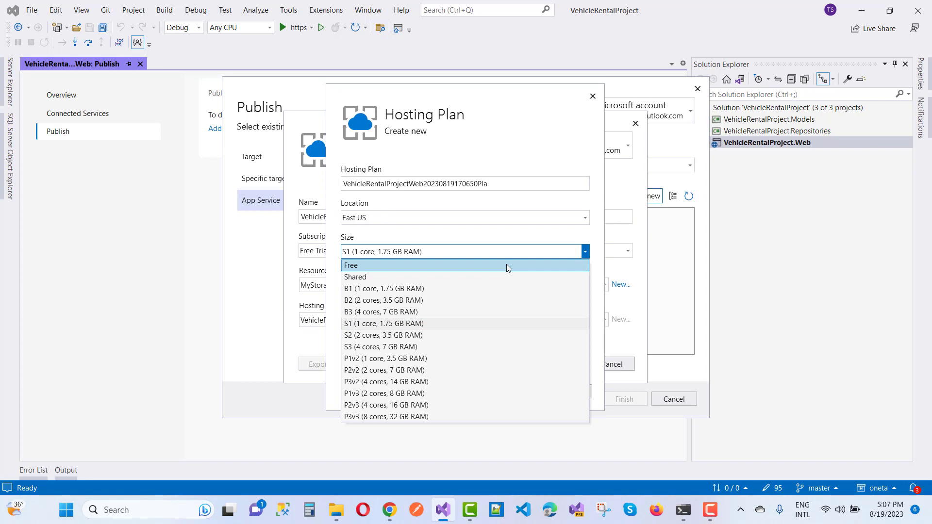
pyautogui.click(506, 266)
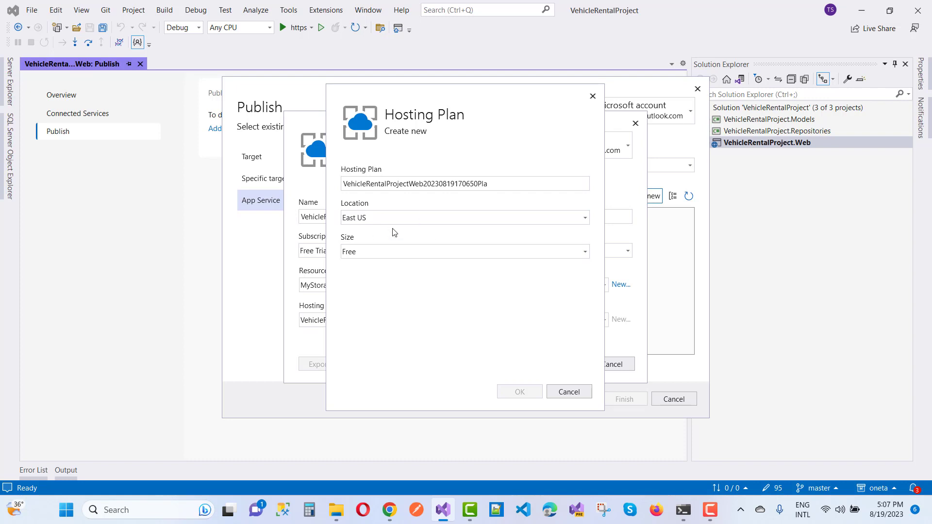
pyautogui.click(494, 185)
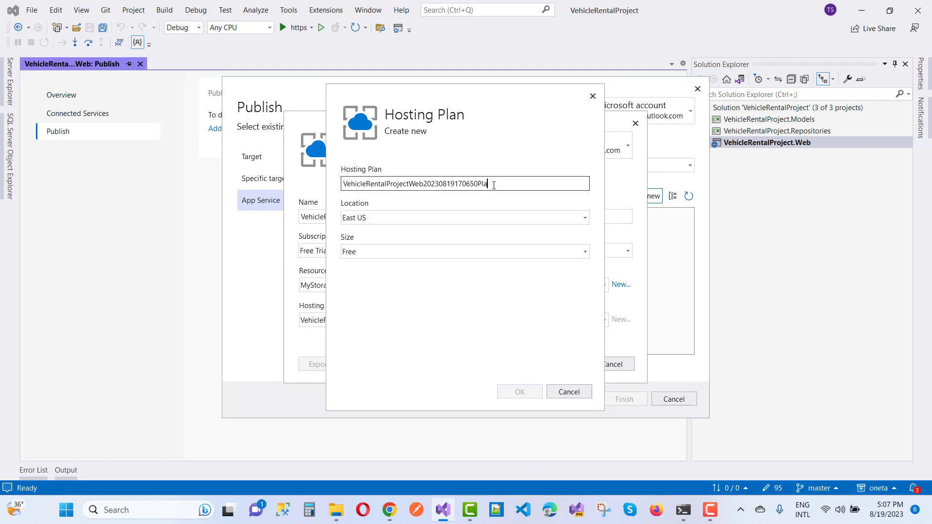
pyautogui.press('BackSpace')
pyautogui.press('BackSpace')
pyautogui.press('BackSpace')
pyautogui.press('BackSpace')
pyautogui.press('BackSpace')
pyautogui.press('BackSpace')
pyautogui.press('BackSpace')
pyautogui.press('BackSpace')
pyautogui.press('BackSpace')
pyautogui.press('BackSpace')
pyautogui.press('BackSpace')
pyautogui.press('BackSpace')
pyautogui.press('BackSpace')
pyautogui.press('BackSpace')
pyautogui.press('BackSpace')
pyautogui.press('BackSpace')
pyautogui.press('BackSpace')
pyautogui.press('BackSpace')
pyautogui.press('BackSpace')
pyautogui.press('BackSpace')
pyautogui.click(397, 311)
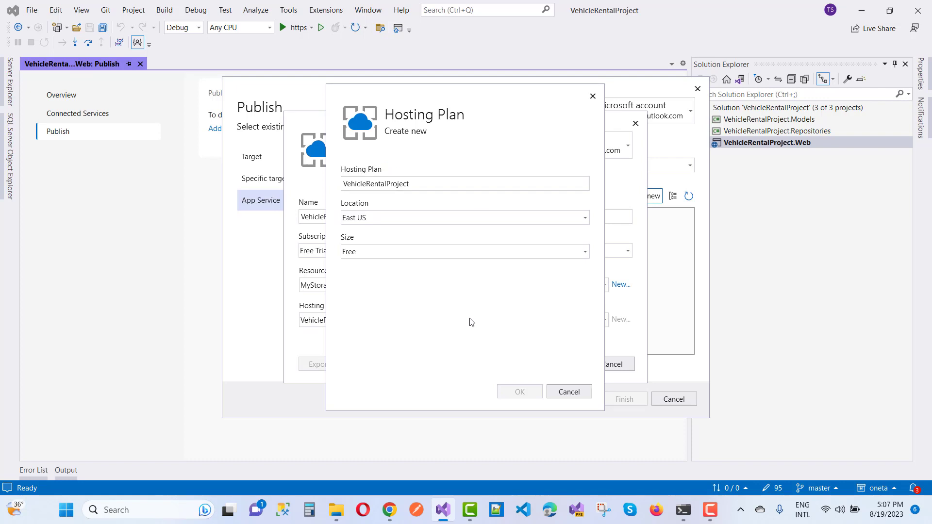
pyautogui.click(570, 391)
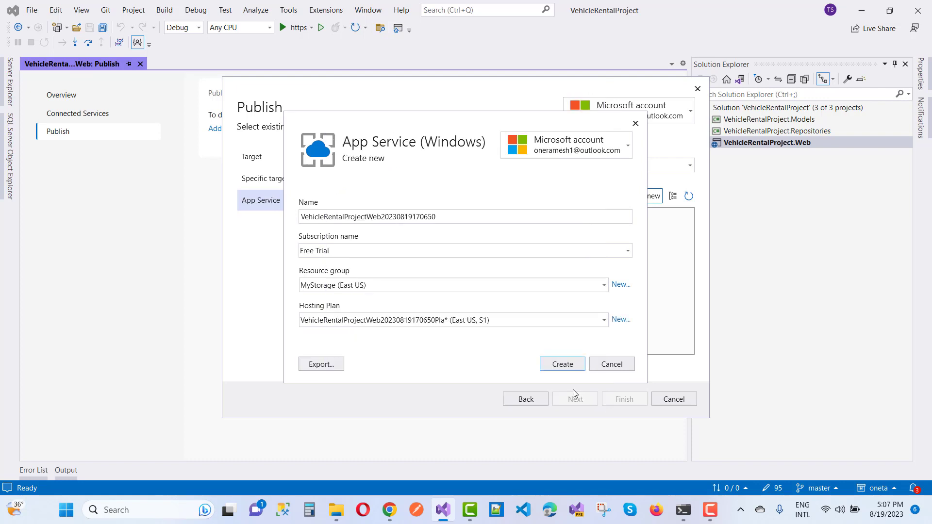
# - Add a Free (F1) hosting plan and create the new App Service in MyStorage
pyautogui.click(620, 319)
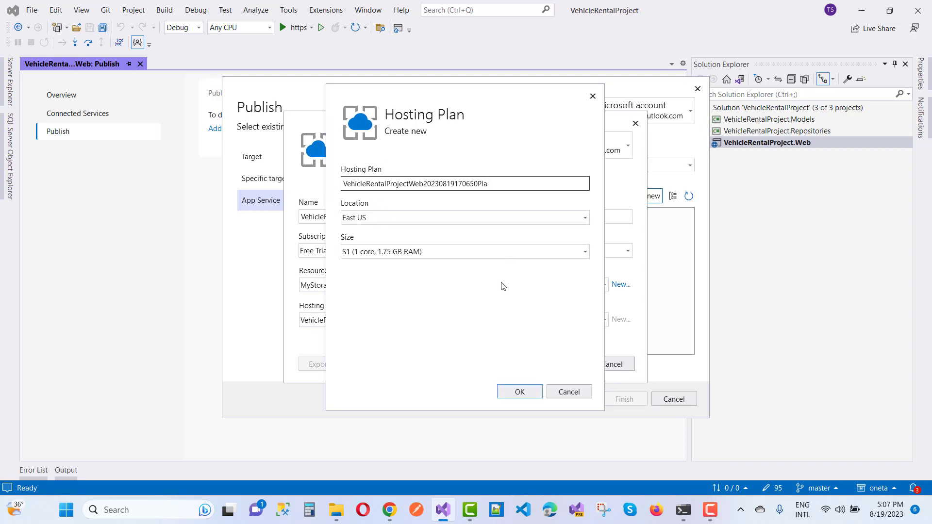
pyautogui.click(586, 252)
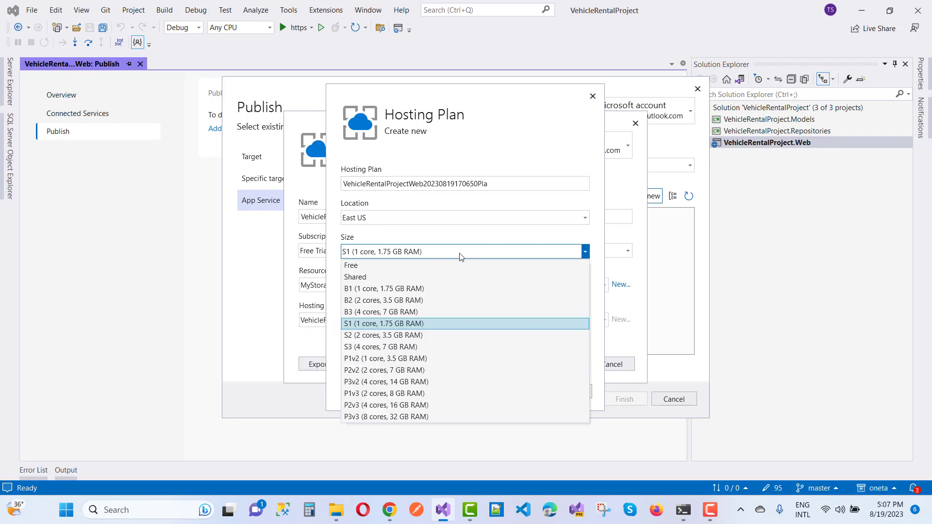
pyautogui.click(401, 266)
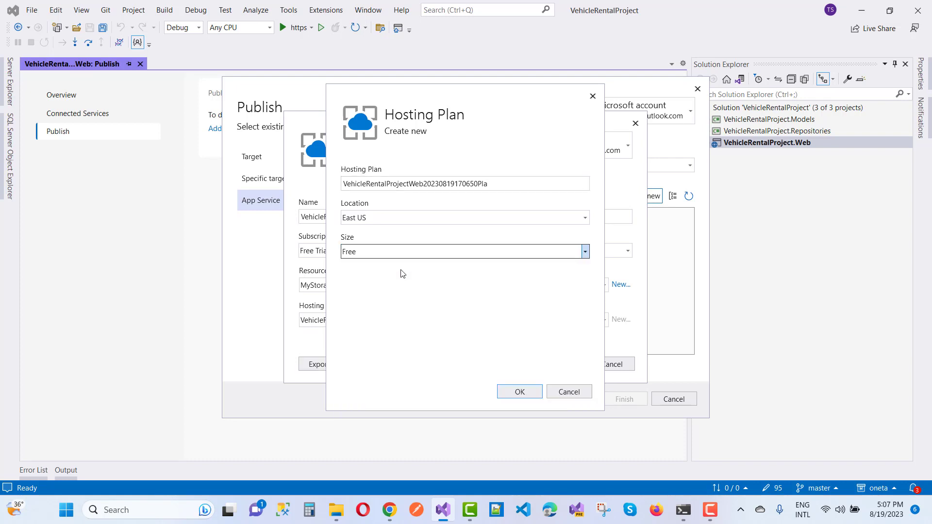
pyautogui.click(518, 395)
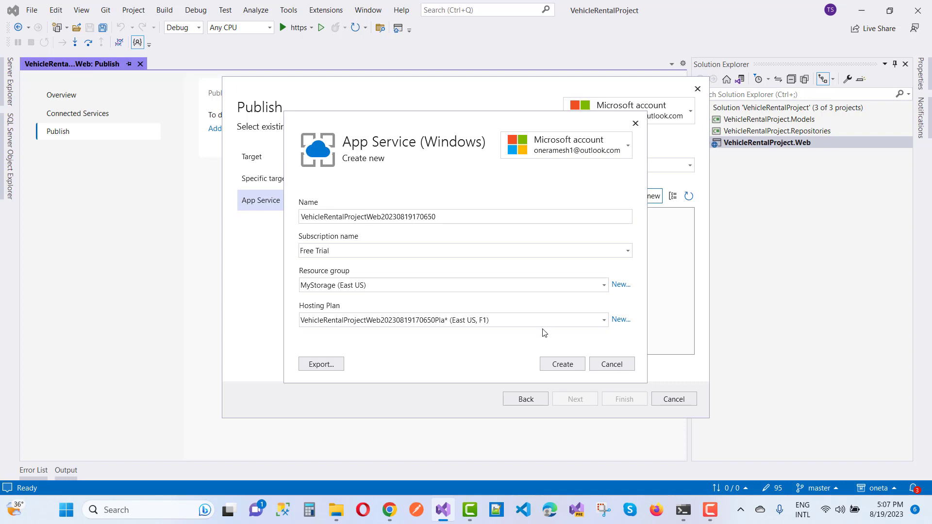
pyautogui.click(620, 320)
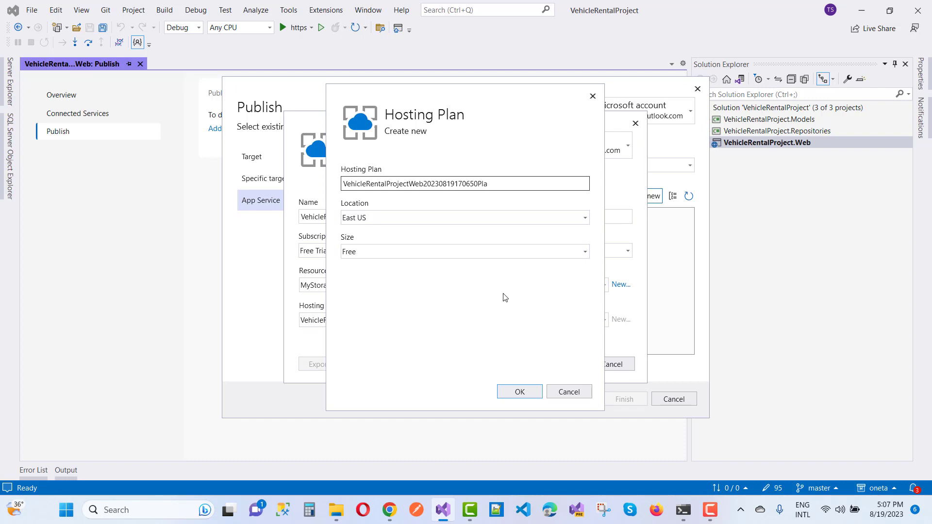
pyautogui.click(573, 397)
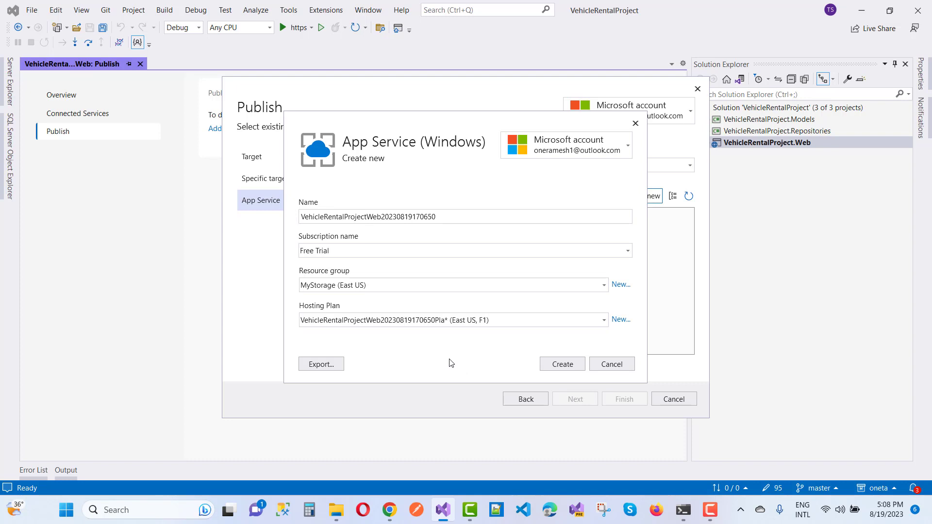
pyautogui.click(573, 370)
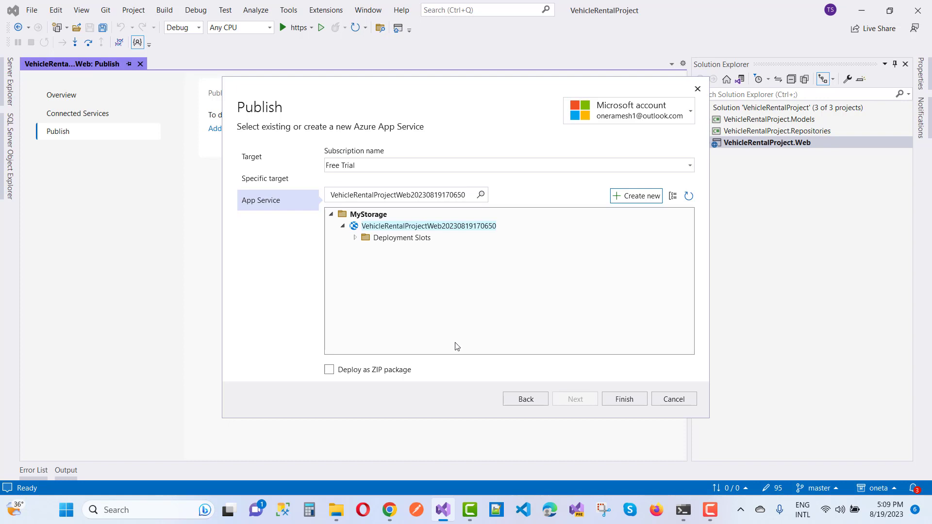
pyautogui.click(356, 239)
pyautogui.click(619, 400)
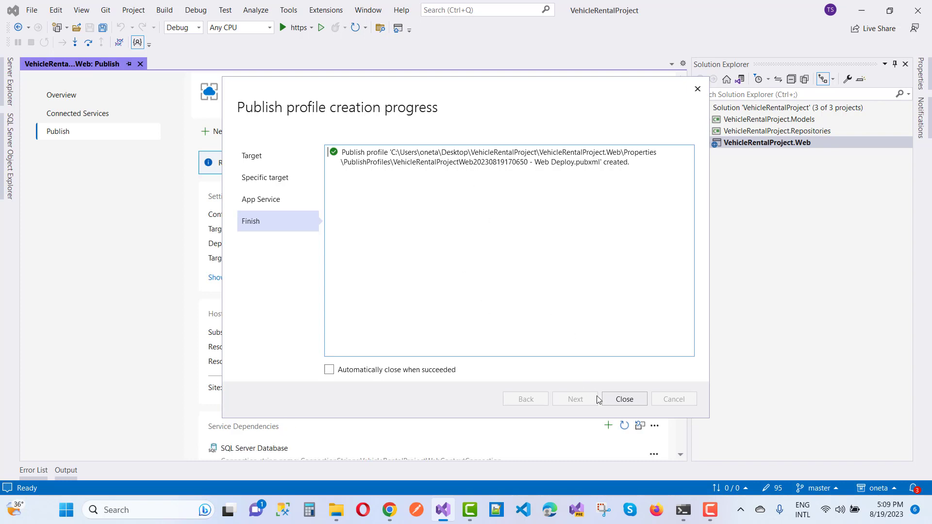
# - Close the profile creation report and open the Web Deploy profile's settings for editing
pyautogui.click(622, 399)
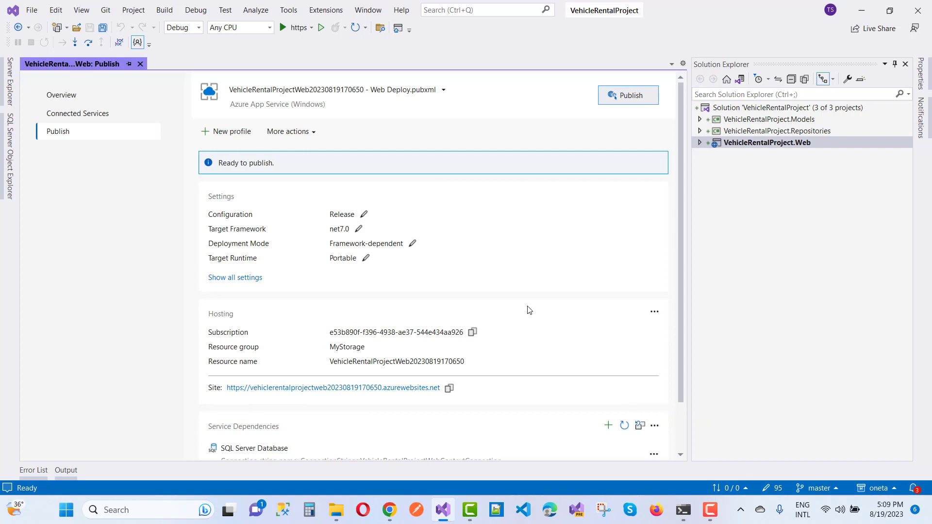
pyautogui.scroll(-2, 529, 310)
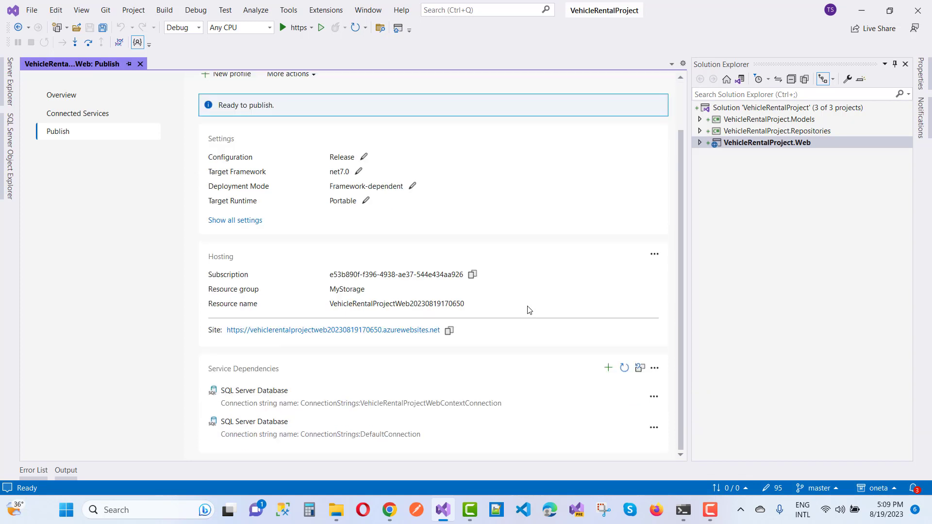
pyautogui.click(296, 403)
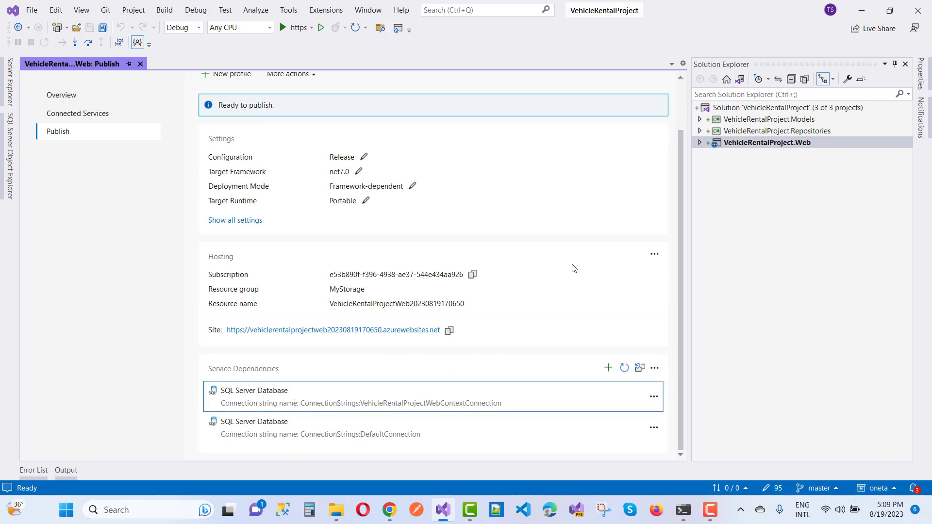
pyautogui.click(413, 187)
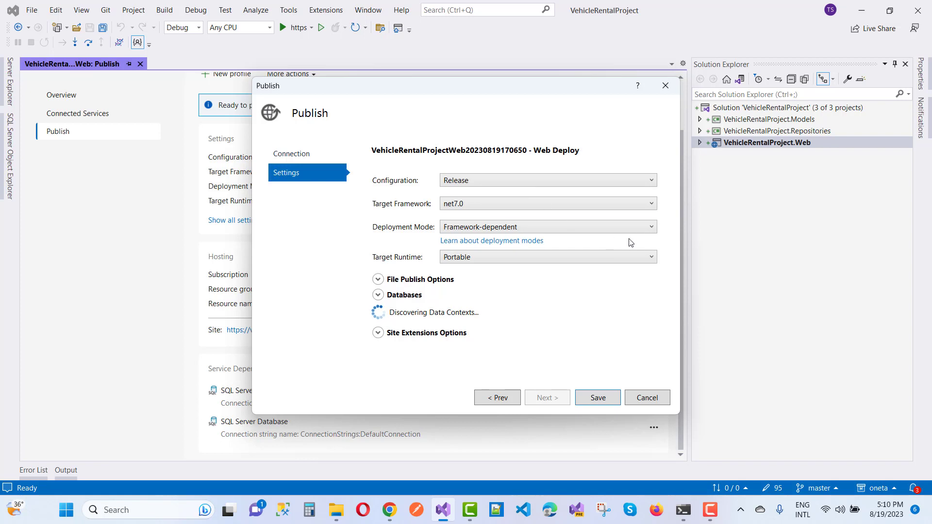
# - Set Deployment Mode to Self-contained, keeping net7.0 as the target framework
pyautogui.click(654, 227)
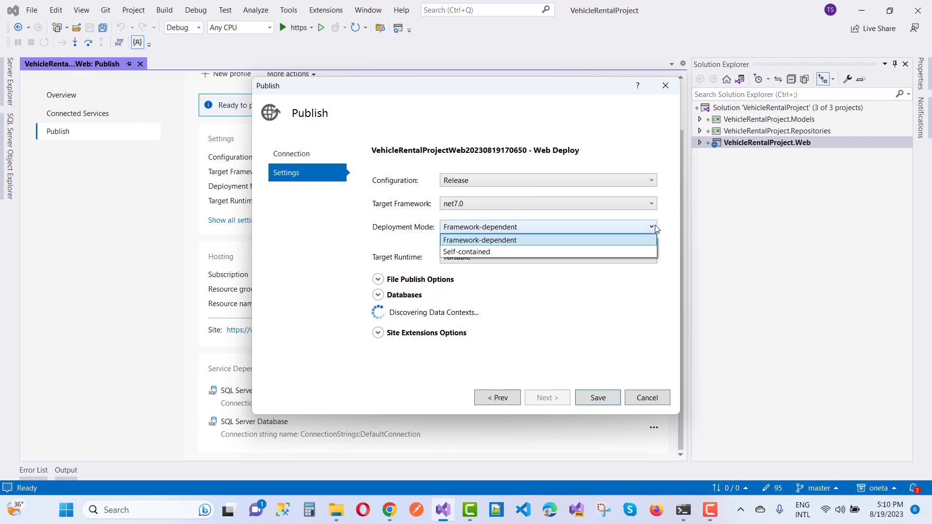
pyautogui.click(600, 251)
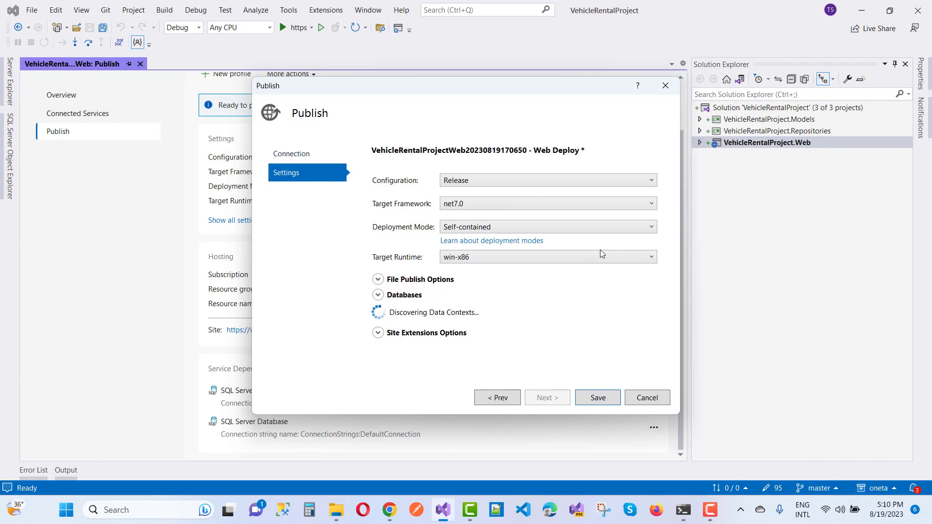
pyautogui.click(571, 206)
pyautogui.click(570, 205)
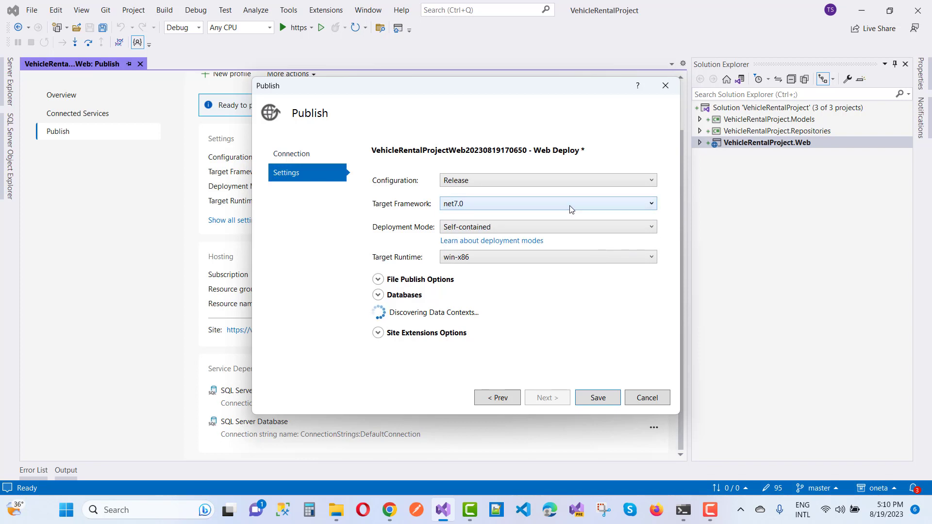
pyautogui.click(581, 230)
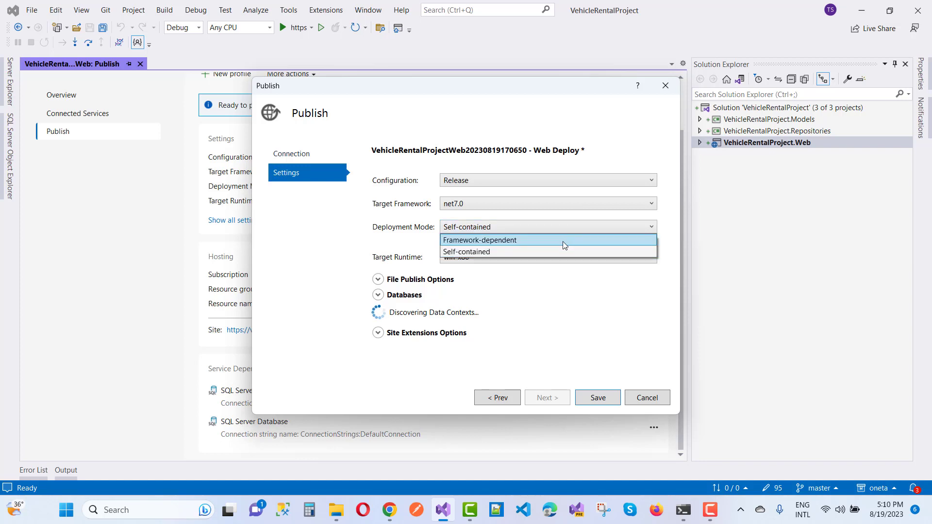
pyautogui.click(555, 250)
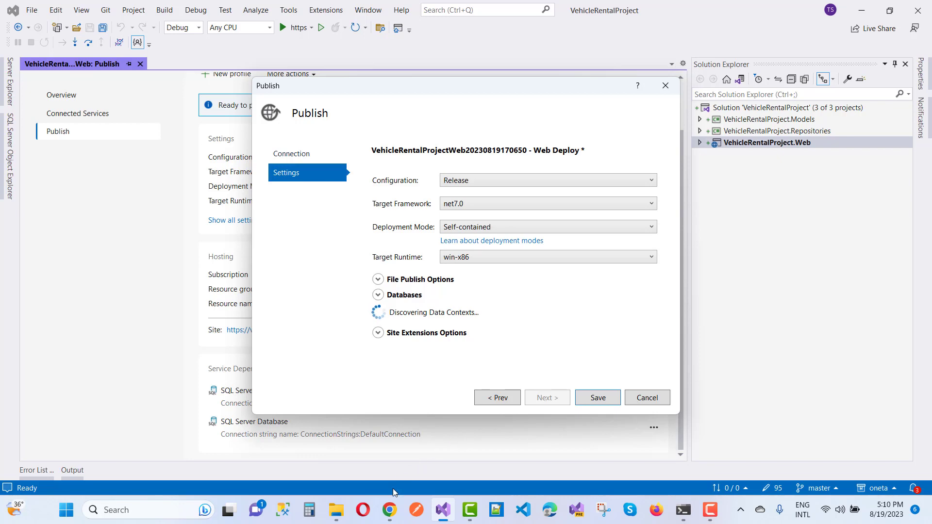
# - Copy mytechdb's ADO.NET SQL authentication connection string in Chrome and return to Visual Studio
pyautogui.moveTo(389, 509)
pyautogui.click(422, 470)
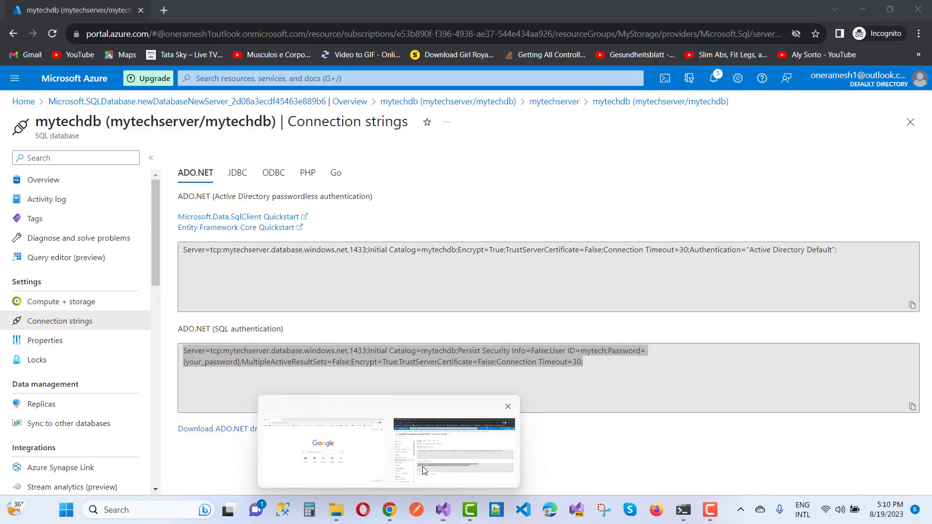
pyautogui.click(422, 354)
pyautogui.rightClick(422, 354)
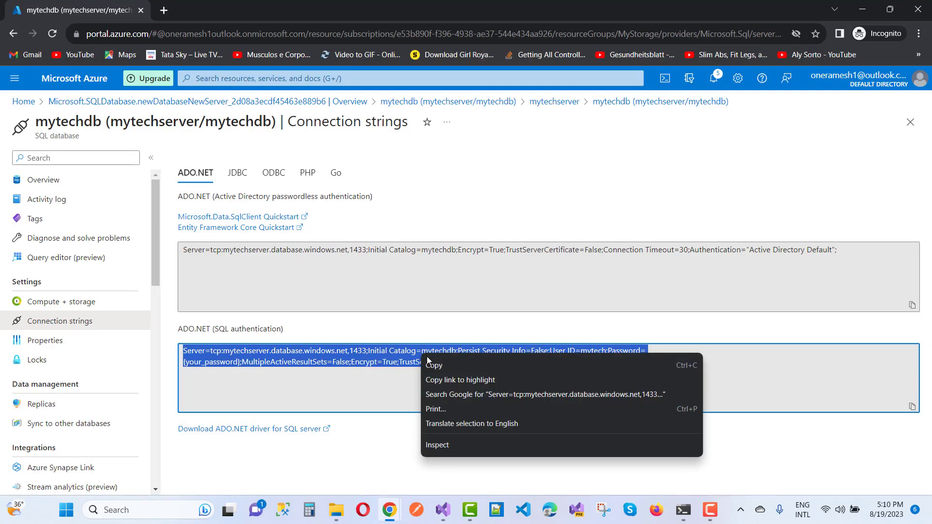
pyautogui.click(430, 364)
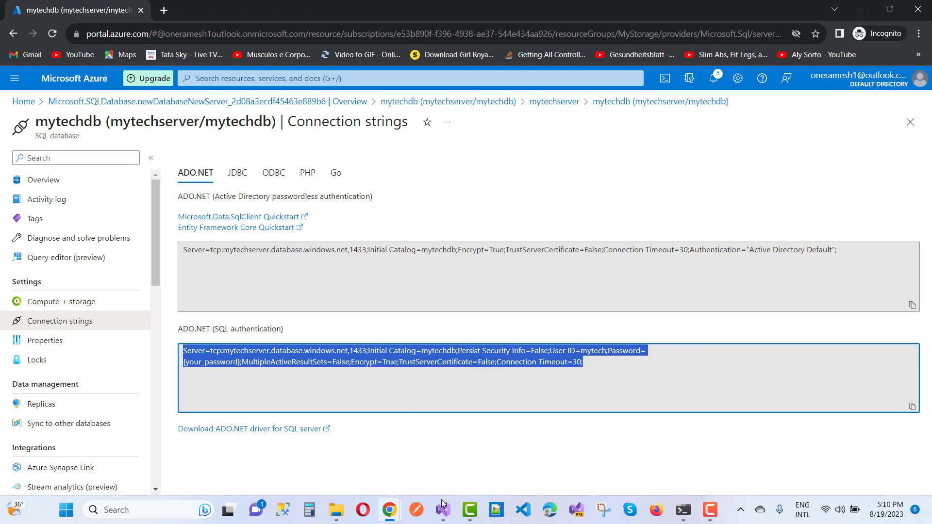
pyautogui.moveTo(443, 510)
pyautogui.click(443, 466)
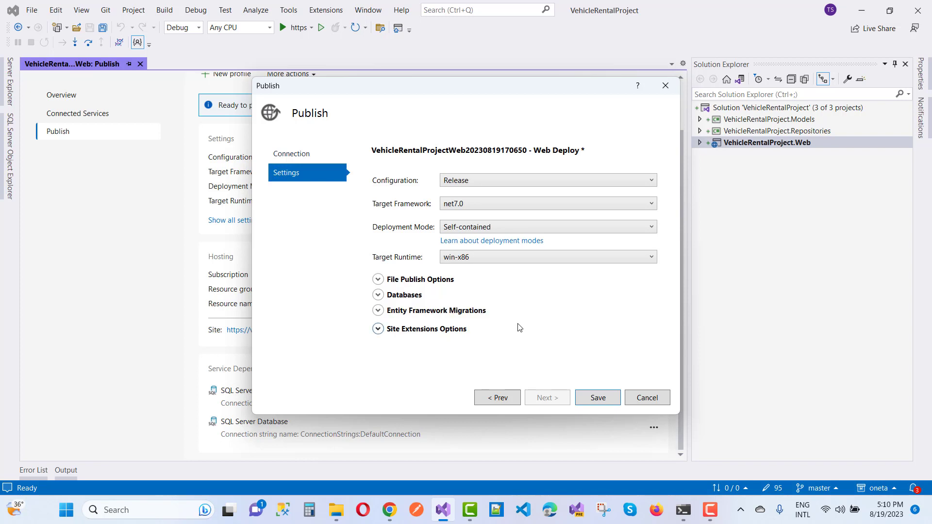
# - Replace DefaultConnection with the Azure SQL string, fill in the database password, use it at runtime, save
pyautogui.click(379, 295)
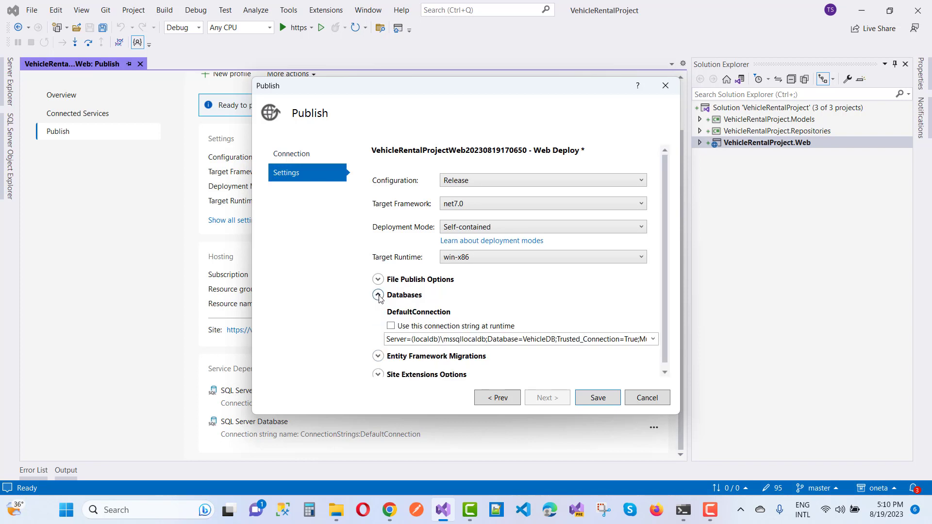
pyautogui.click(422, 338)
pyautogui.press('BackSpace')
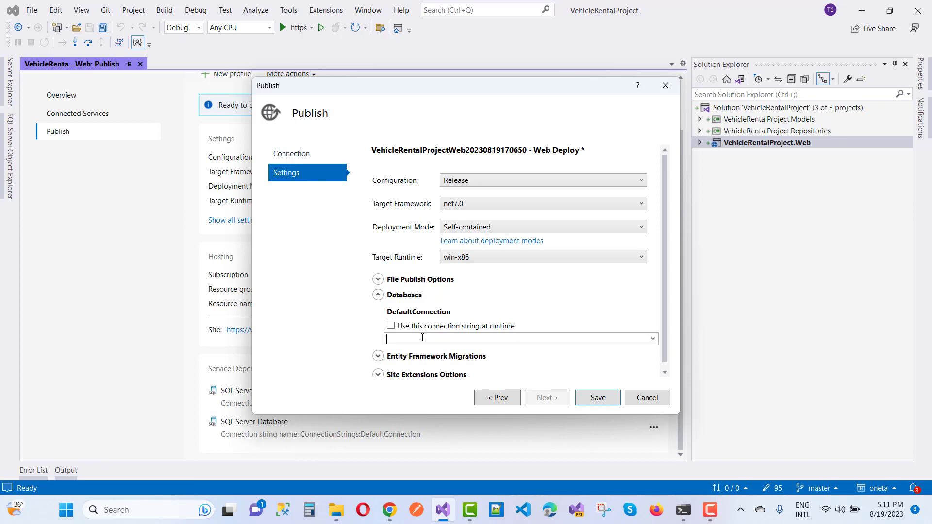
pyautogui.hotkey('ctrl', 'v')
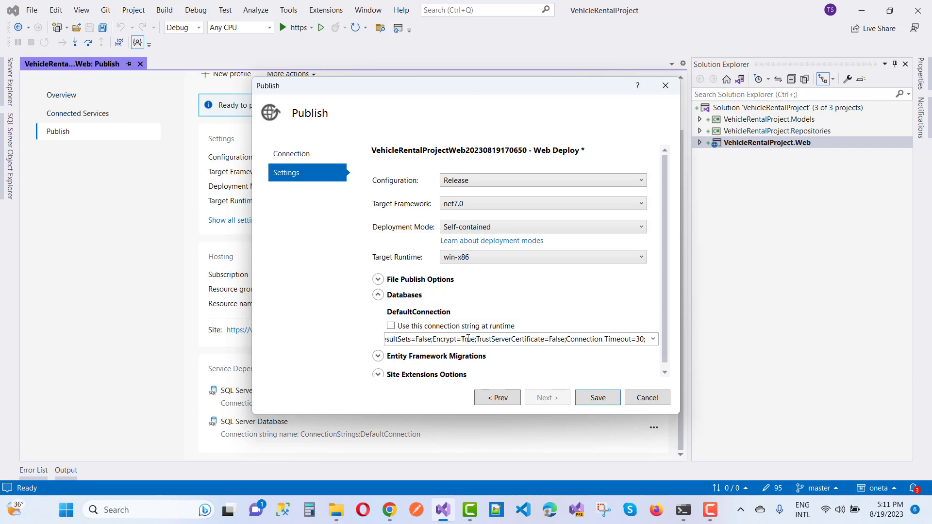
pyautogui.press('Left')
pyautogui.press('Left')
pyautogui.press('Left')
pyautogui.press('Left')
pyautogui.press('Left')
pyautogui.press('Left')
pyautogui.press('Left')
pyautogui.press('Left')
pyautogui.press('Left')
pyautogui.press('Left')
pyautogui.press('Left')
pyautogui.press('Left')
pyautogui.press('Left')
pyautogui.press('Left')
pyautogui.press('Left')
pyautogui.press('Left')
pyautogui.press('Left')
pyautogui.press('Left')
pyautogui.press('Left')
pyautogui.press('Left')
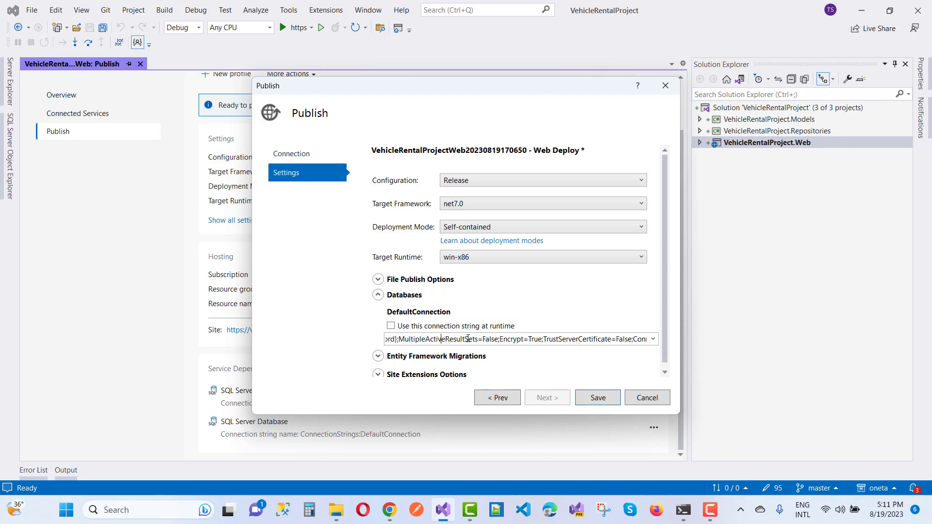
pyautogui.press('Left')
pyautogui.press('Left')
pyautogui.press('Left')
pyautogui.press('Left')
pyautogui.press('Left')
pyautogui.press('Left')
pyautogui.press('Left')
pyautogui.press('Left')
pyautogui.press('Left')
pyautogui.press('Left')
pyautogui.press('Left')
pyautogui.press('Left')
pyautogui.press('Left')
pyautogui.press('Left')
pyautogui.press('Left')
pyautogui.press('Left')
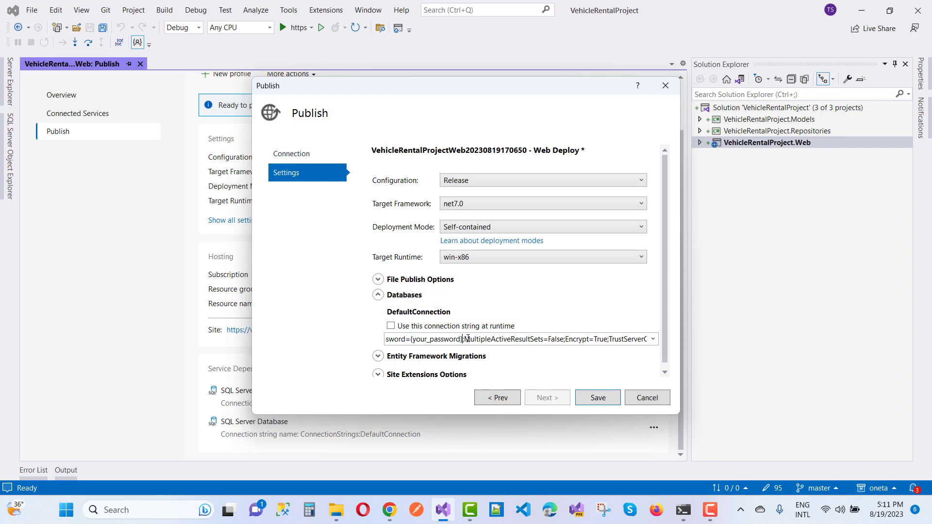
pyautogui.press('BackSpace')
pyautogui.press('BackSpace')
pyautogui.press('BackSpace')
pyautogui.press('BackSpace')
pyautogui.press('BackSpace')
pyautogui.press('BackSpace')
pyautogui.press('BackSpace')
pyautogui.press('BackSpace')
pyautogui.press('BackSpace')
pyautogui.press('BackSpace')
pyautogui.press('BackSpace')
pyautogui.press('BackSpace')
pyautogui.press('BackSpace')
pyautogui.press('BackSpace')
pyautogui.press('BackSpace')
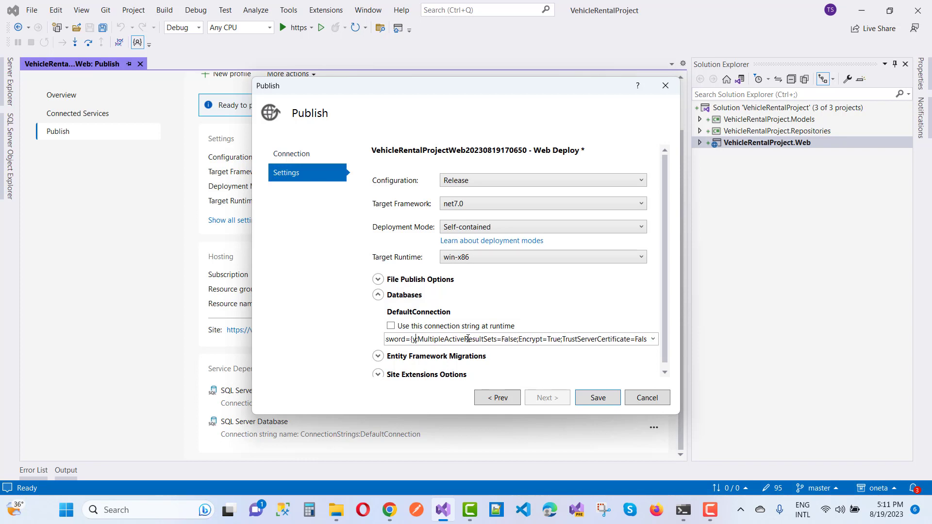
pyautogui.press('BackSpace')
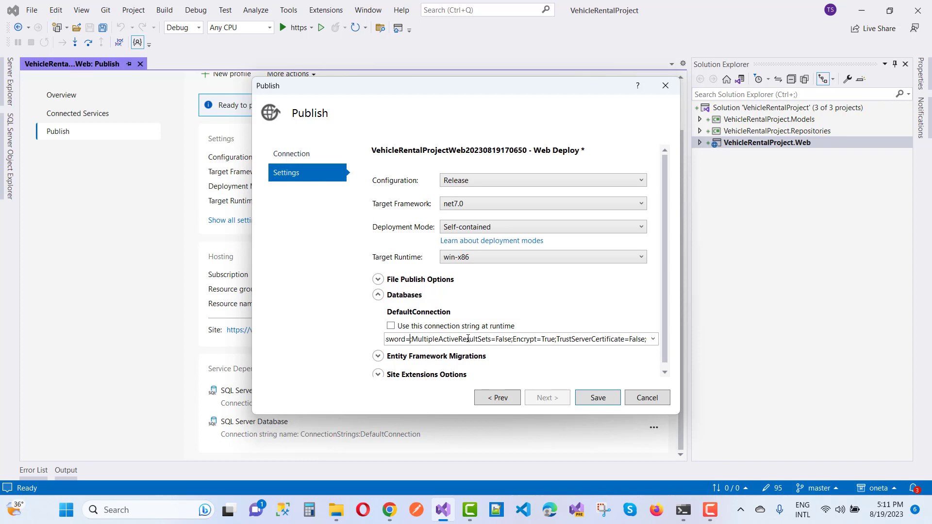
pyautogui.write('Admin')
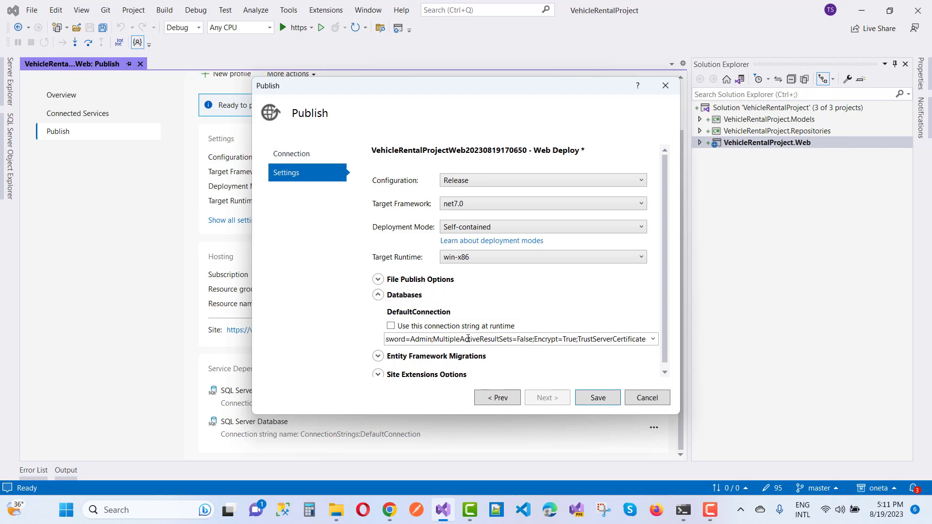
pyautogui.write('@1234')
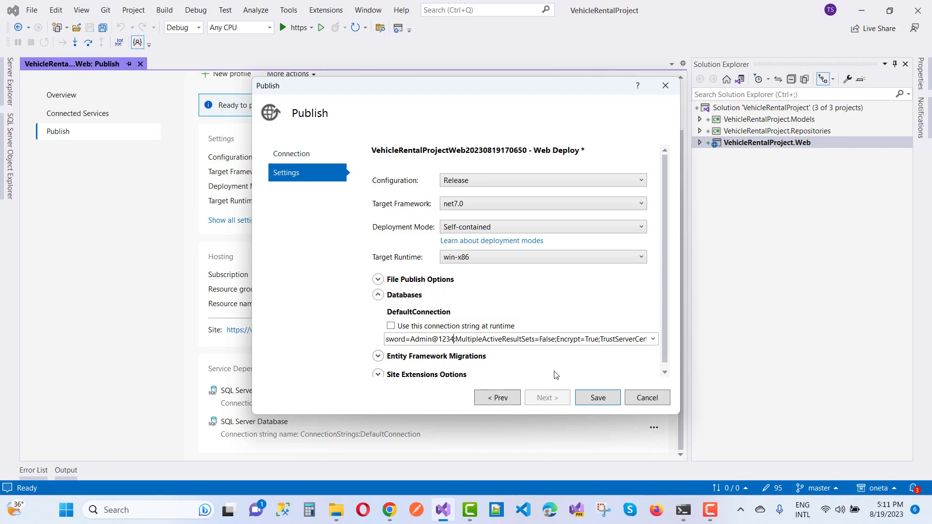
pyautogui.click(392, 326)
pyautogui.click(598, 397)
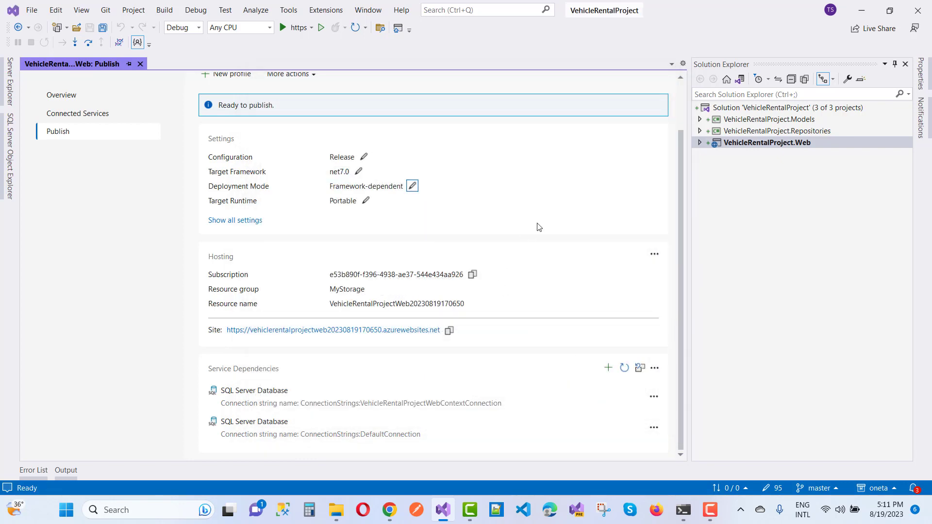
# - Publish the Web Deploy profile to the Azure App Service
pyautogui.scroll(2, 537, 227)
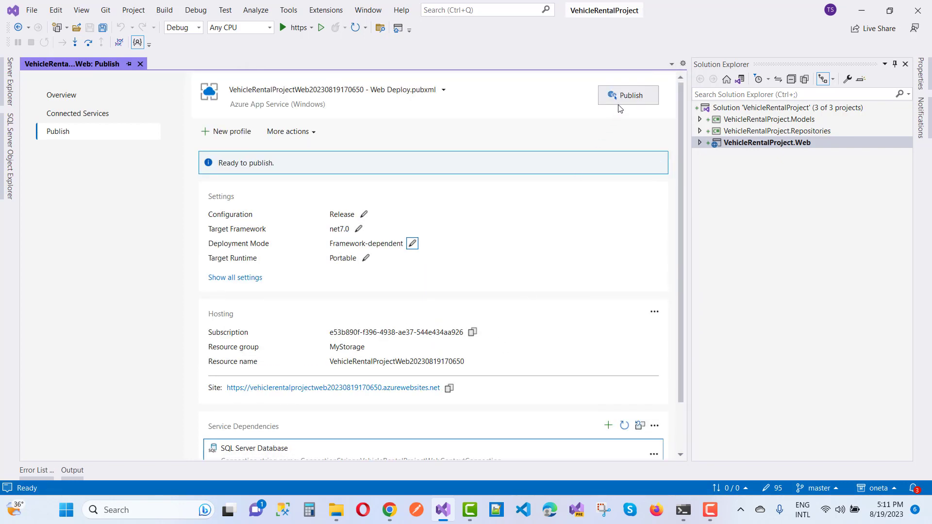
pyautogui.click(629, 96)
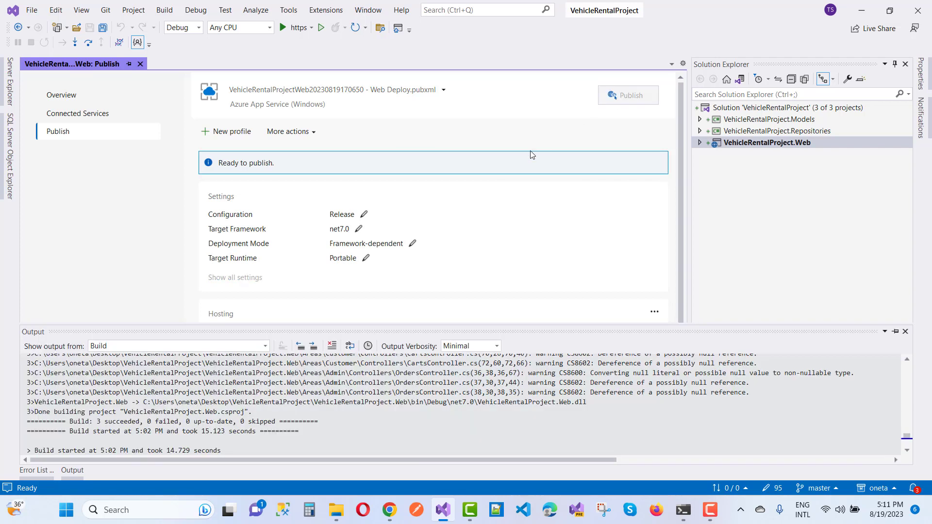
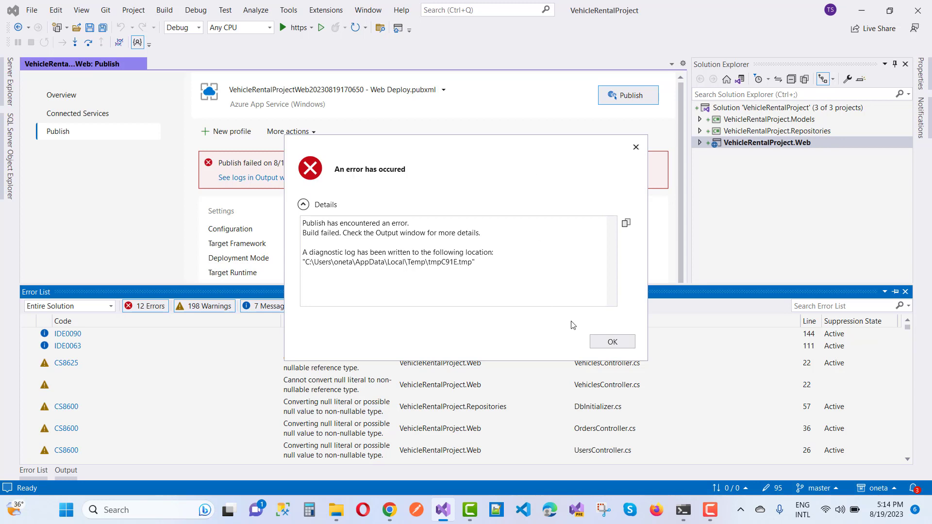
# - Dismiss the publish error, read the failed publish log in the Output pane, and select the solution
pyautogui.click(612, 342)
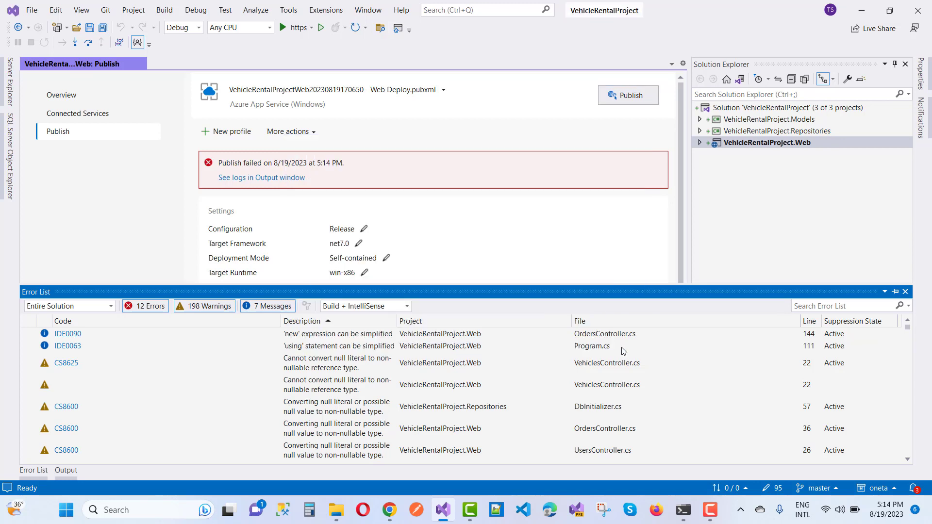
pyautogui.click(278, 178)
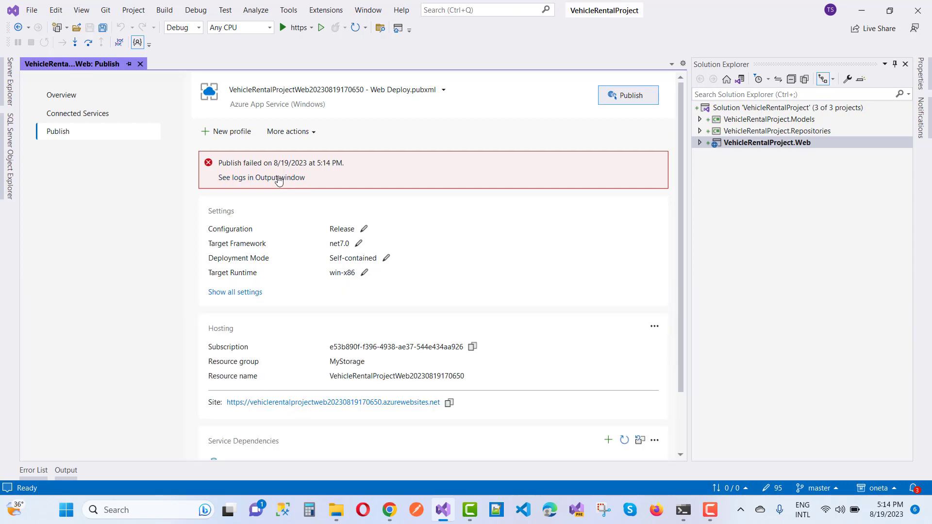
pyautogui.click(278, 178)
pyautogui.click(73, 473)
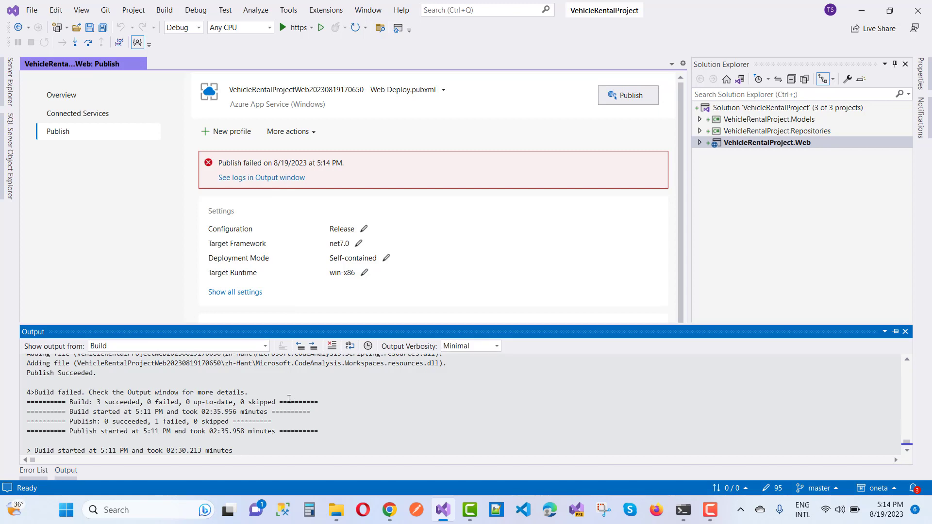
pyautogui.scroll(-2, 289, 399)
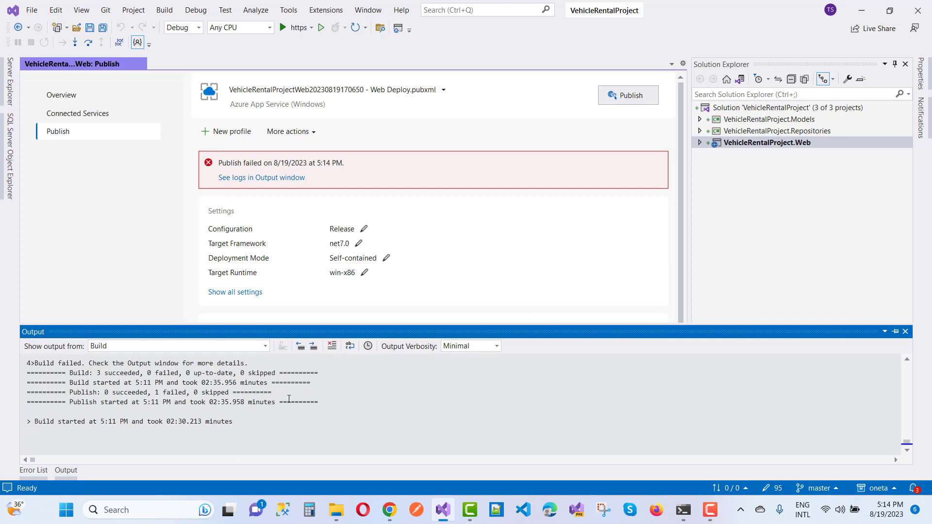
pyautogui.scroll(3, 289, 399)
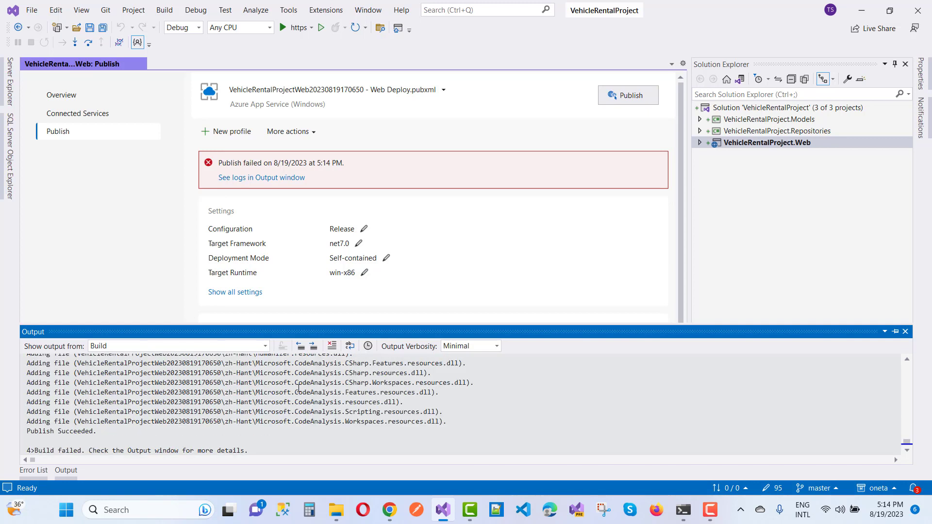
pyautogui.click(742, 107)
# - Build the entire VehicleRentalProject solution (3 succeeded, 0 failed) and hide the Output panel
pyautogui.rightClick(741, 107)
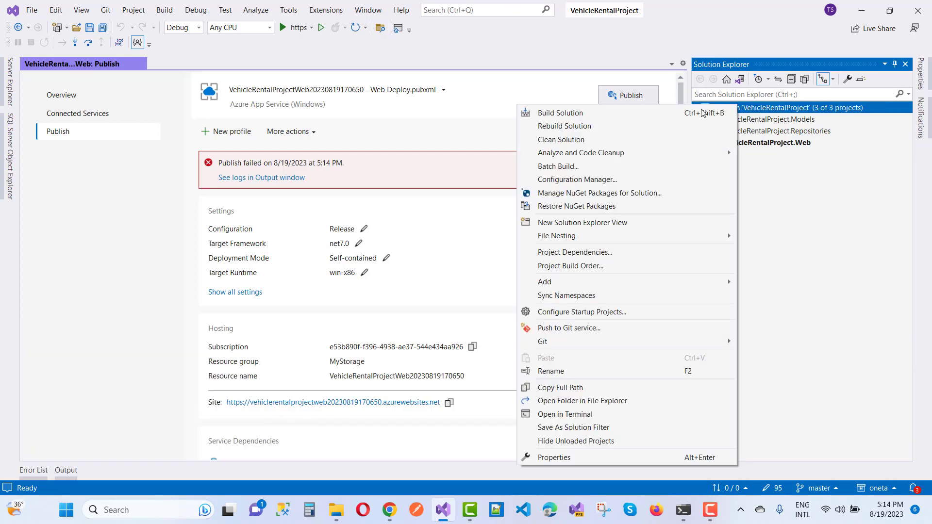
pyautogui.click(619, 115)
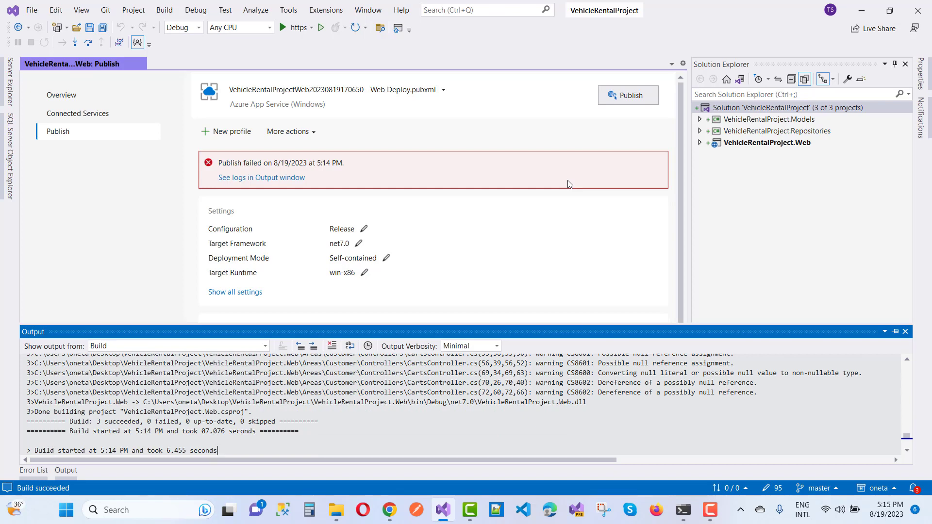
pyautogui.click(451, 244)
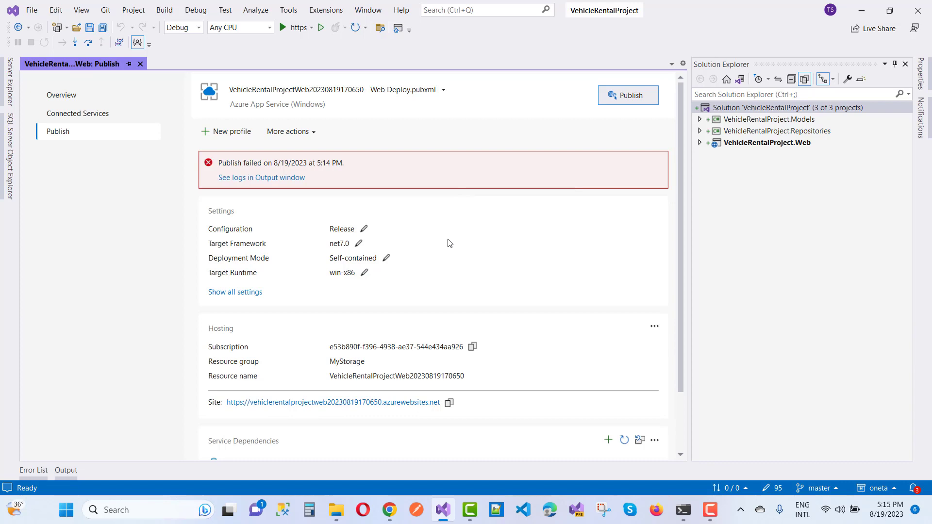
# - Switch the publish profile's deployment mode to Framework-dependent and expand Site Extensions Options
pyautogui.click(386, 258)
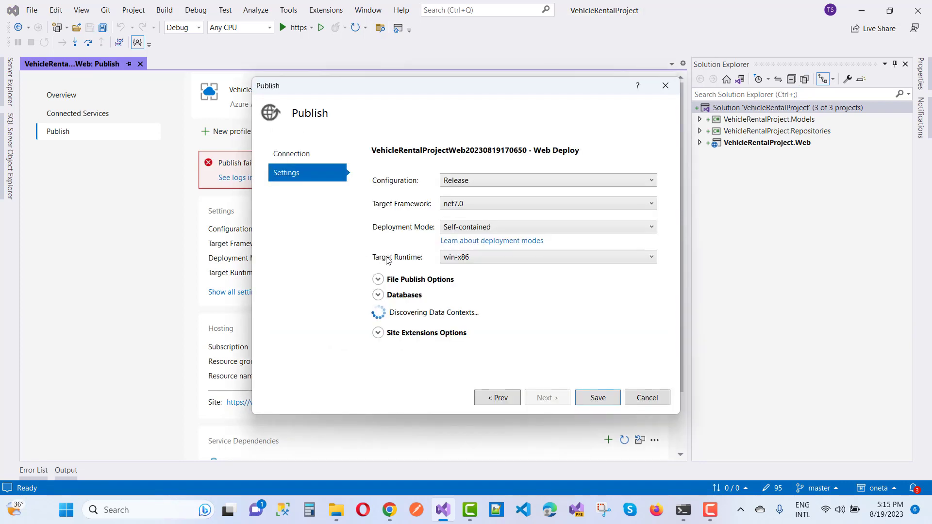
pyautogui.click(575, 227)
pyautogui.click(510, 239)
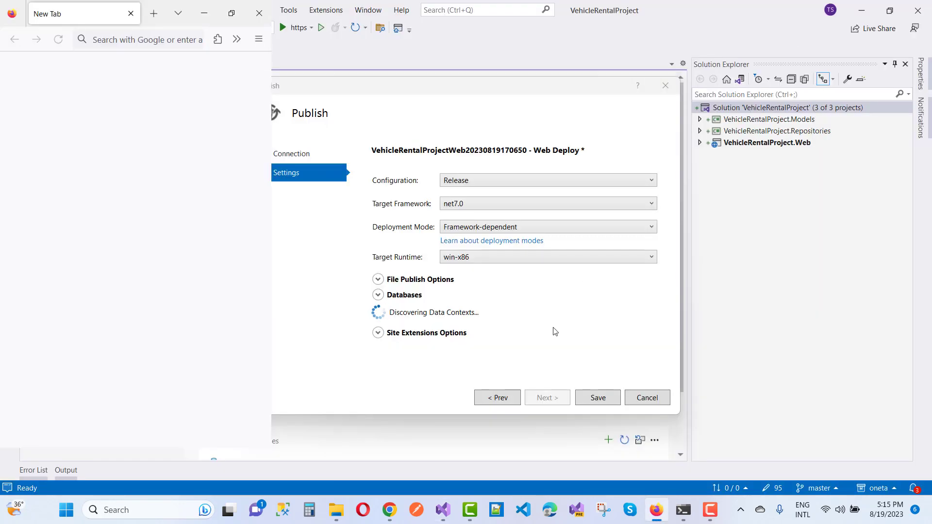
pyautogui.click(555, 332)
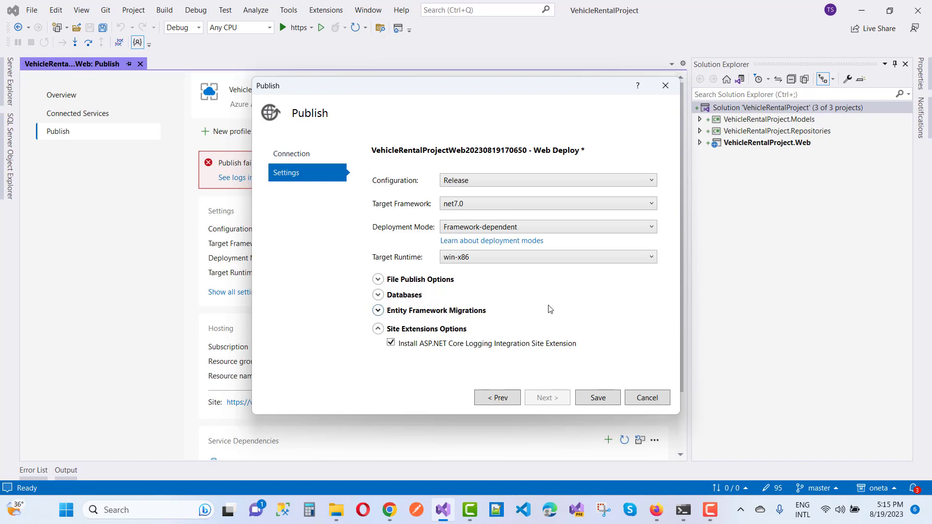
# - Under Entity Framework Migrations, paste the new connection string over CarContext's old one
pyautogui.click(378, 311)
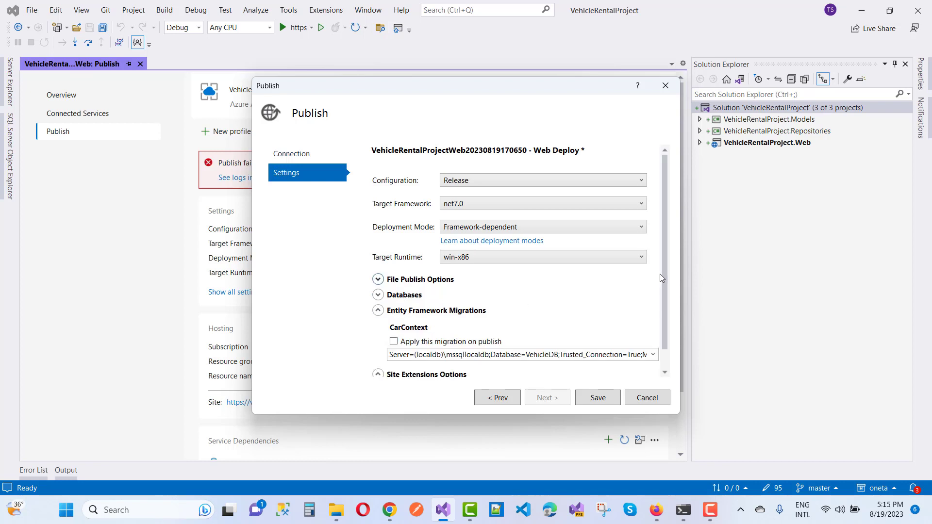
pyautogui.moveTo(663, 272); pyautogui.dragTo(668, 316)
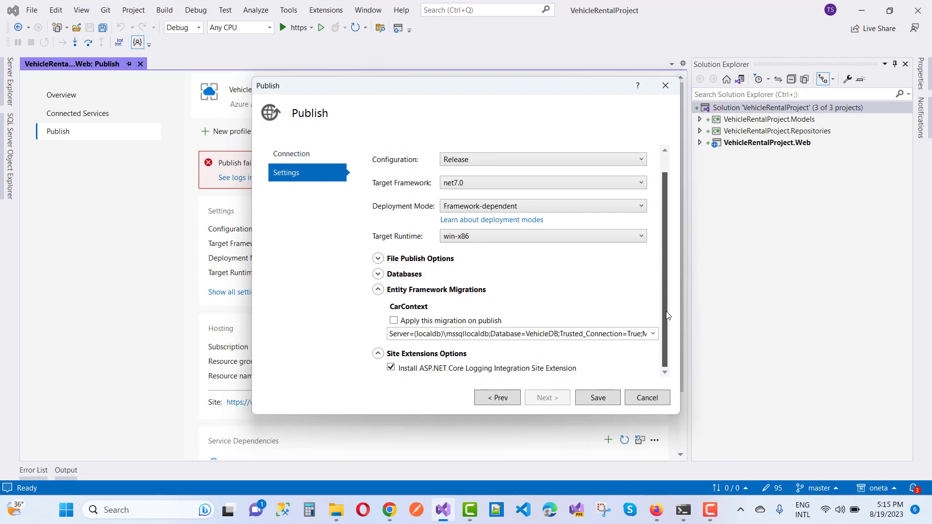
pyautogui.click(429, 338)
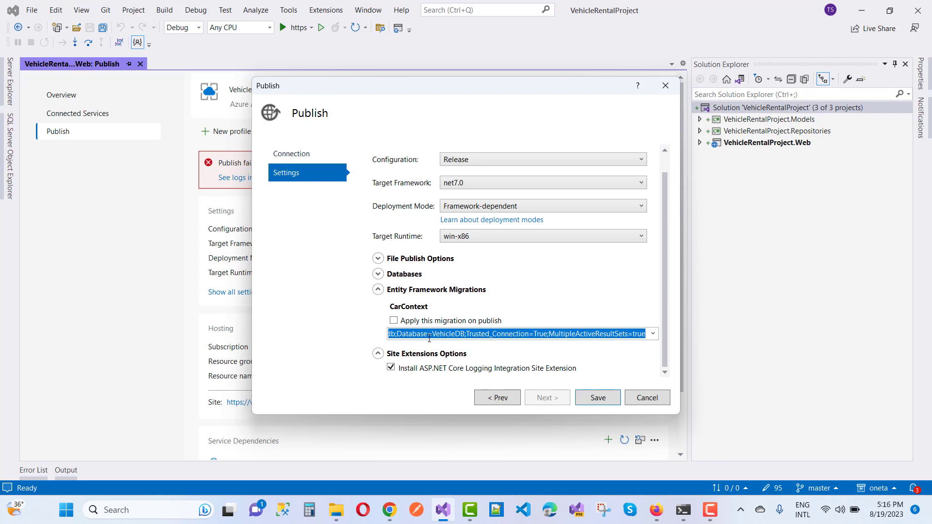
pyautogui.press('BackSpace')
pyautogui.hotkey('ctrl', 'v')
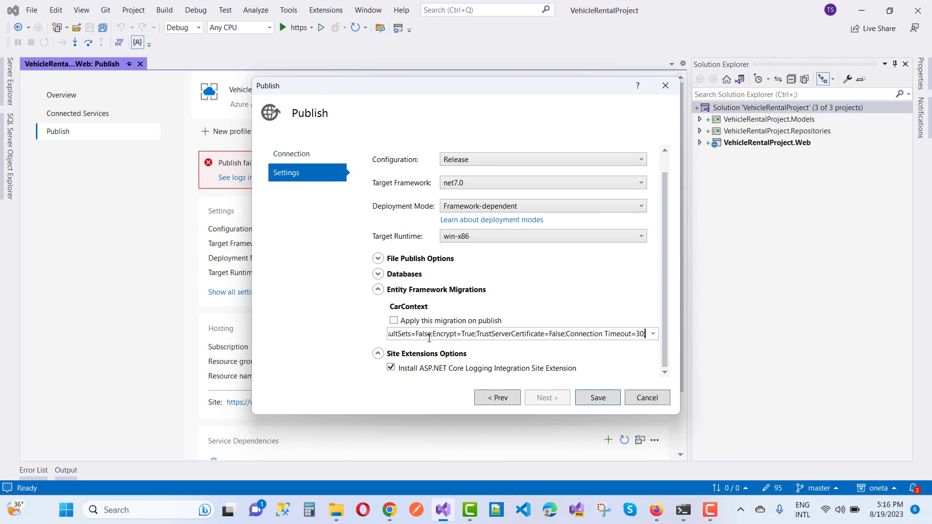
# - Replace the {your_password} placeholder with the database password and save the publish settings
pyautogui.press('Left')
pyautogui.press('Left')
pyautogui.press('Left')
pyautogui.press('Left')
pyautogui.press('Left')
pyautogui.press('Left')
pyautogui.press('Left')
pyautogui.press('Left')
pyautogui.press('Left')
pyautogui.press('Left')
pyautogui.press('Left')
pyautogui.press('Left')
pyautogui.press('Left')
pyautogui.press('Left')
pyautogui.press('Left')
pyautogui.press('Left')
pyautogui.press('Left')
pyautogui.press('Left')
pyautogui.press('Left')
pyautogui.press('Left')
pyautogui.press('Left')
pyautogui.press('Left')
pyautogui.press('Left')
pyautogui.press('Left')
pyautogui.press('Left')
pyautogui.press('Left')
pyautogui.press('Left')
pyautogui.press('Left')
pyautogui.press('Left')
pyautogui.press('Left')
pyautogui.press('Left')
pyautogui.press('Left')
pyautogui.press('Left')
pyautogui.press('Left')
pyautogui.press('Left')
pyautogui.press('Left')
pyautogui.press('Left')
pyautogui.press('Left')
pyautogui.press('Left')
pyautogui.press('Left')
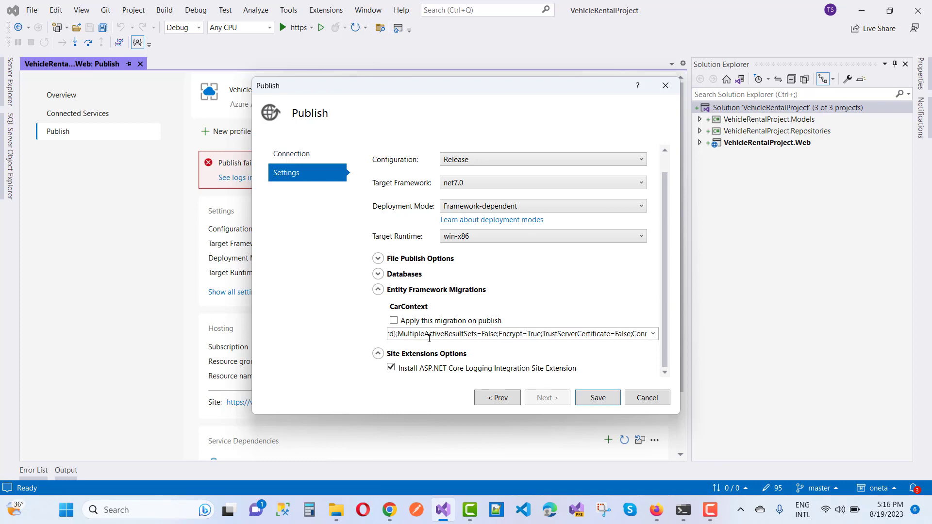
pyautogui.press('Left')
pyautogui.press('Left')
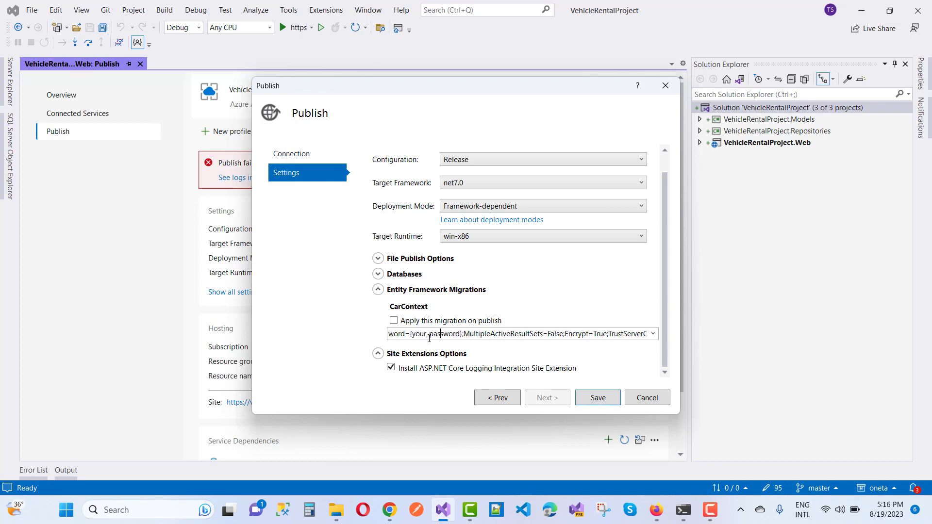
pyautogui.press('Right')
pyautogui.press('Right')
pyautogui.press('Right')
pyautogui.press('Right')
pyautogui.press('Right')
pyautogui.press('BackSpace')
pyautogui.press('BackSpace')
pyautogui.press('BackSpace')
pyautogui.press('BackSpace')
pyautogui.press('BackSpace')
pyautogui.press('BackSpace')
pyautogui.press('BackSpace')
pyautogui.press('BackSpace')
pyautogui.press('BackSpace')
pyautogui.press('BackSpace')
pyautogui.press('BackSpace')
pyautogui.press('BackSpace')
pyautogui.press('BackSpace')
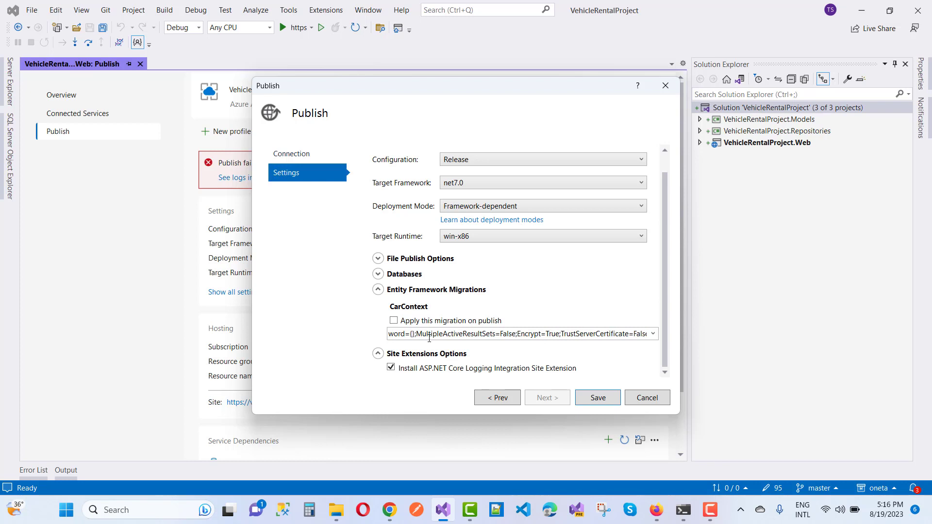
pyautogui.press('Delete')
pyautogui.press('BackSpace')
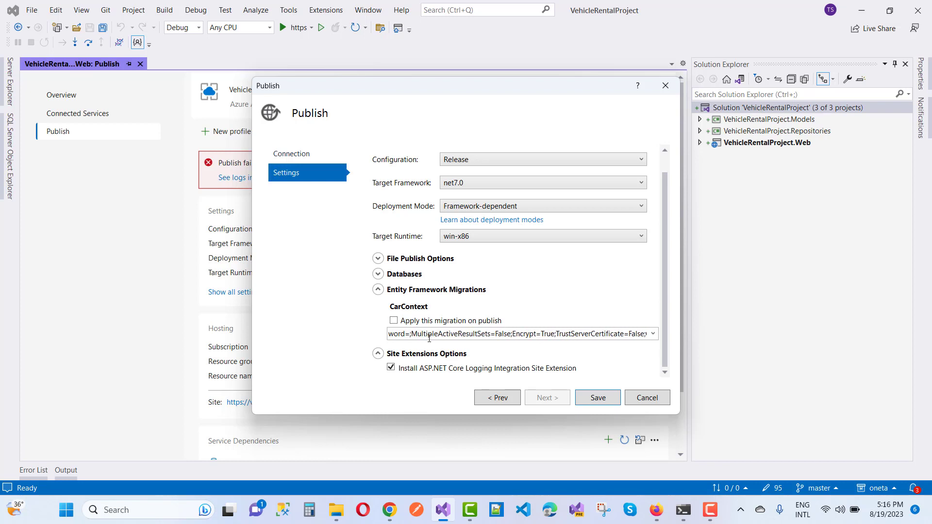
pyautogui.write('Admin@1')
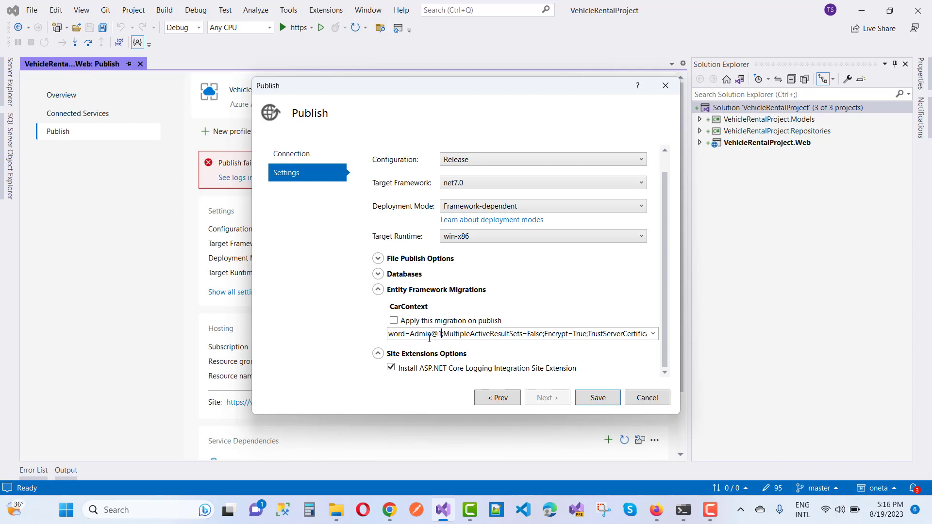
pyautogui.write('234')
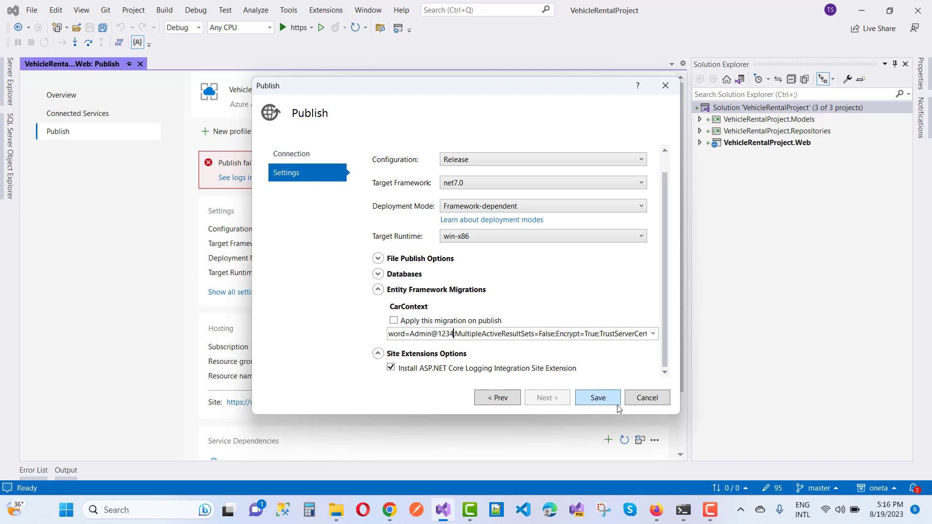
pyautogui.click(596, 404)
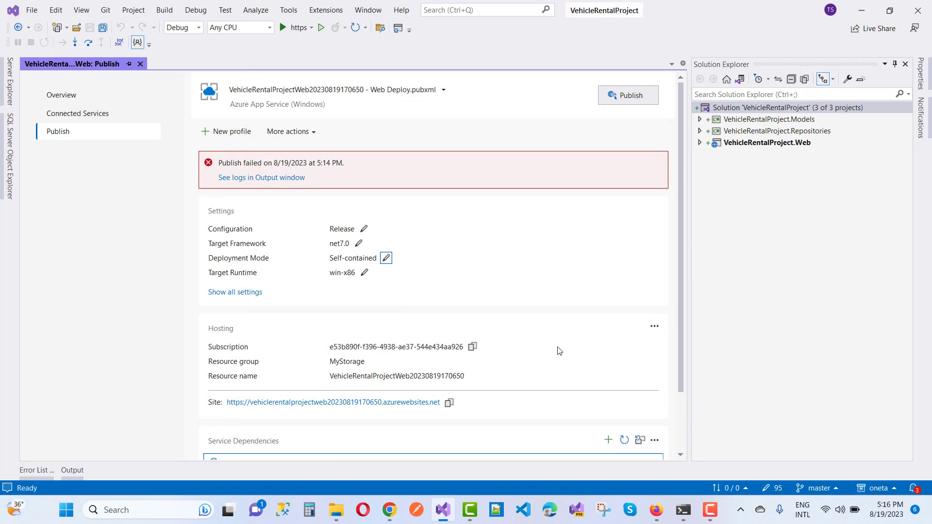
# - Publish VehicleRentalProject.Web to Azure App Service again, ending in a build-failed error
pyautogui.scroll(-1, 559, 350)
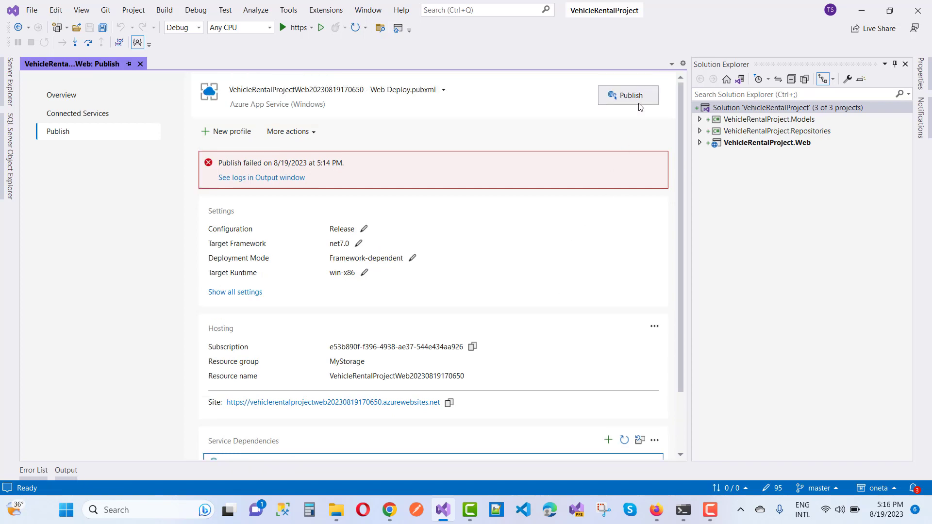
pyautogui.click(629, 100)
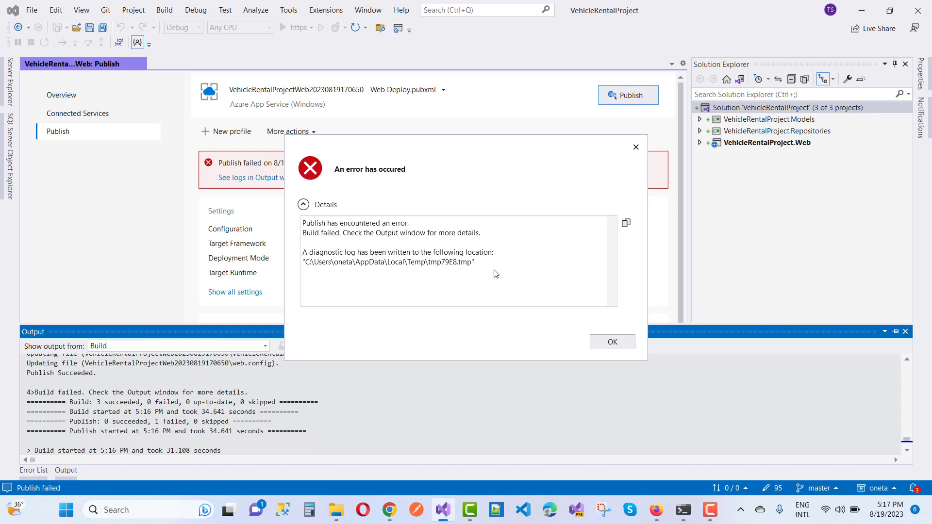
# - Dismiss the error and open the first NU1605 System.Runtime.InteropServices package-downgrade error from the Error List
pyautogui.click(600, 341)
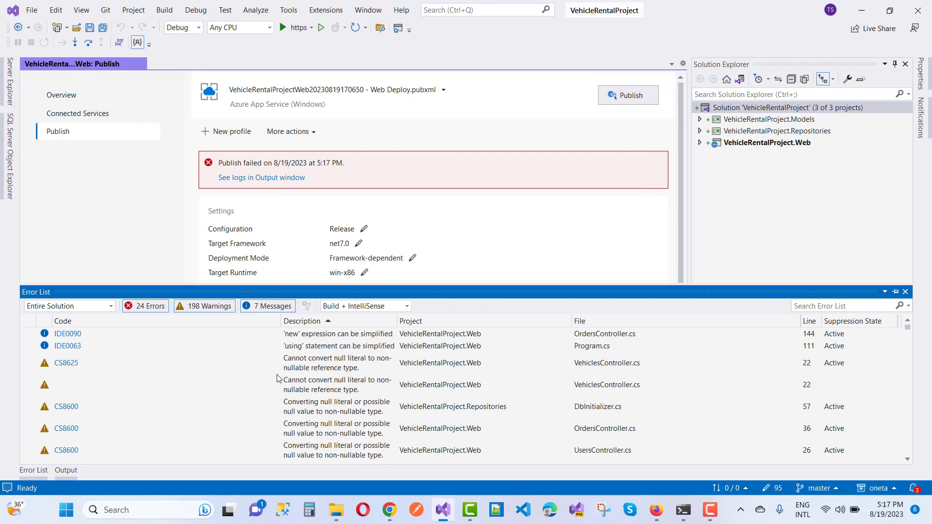
pyautogui.scroll(-10, 335, 381)
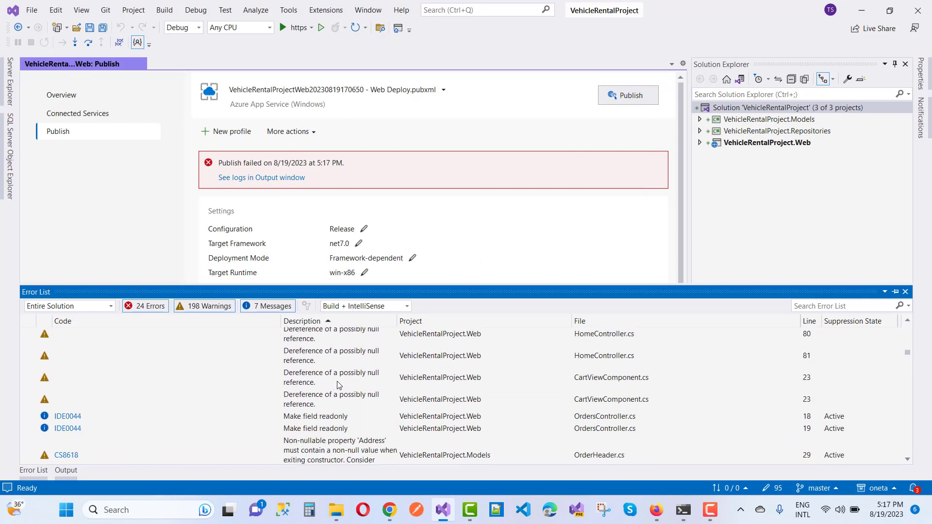
pyautogui.scroll(-10, 339, 385)
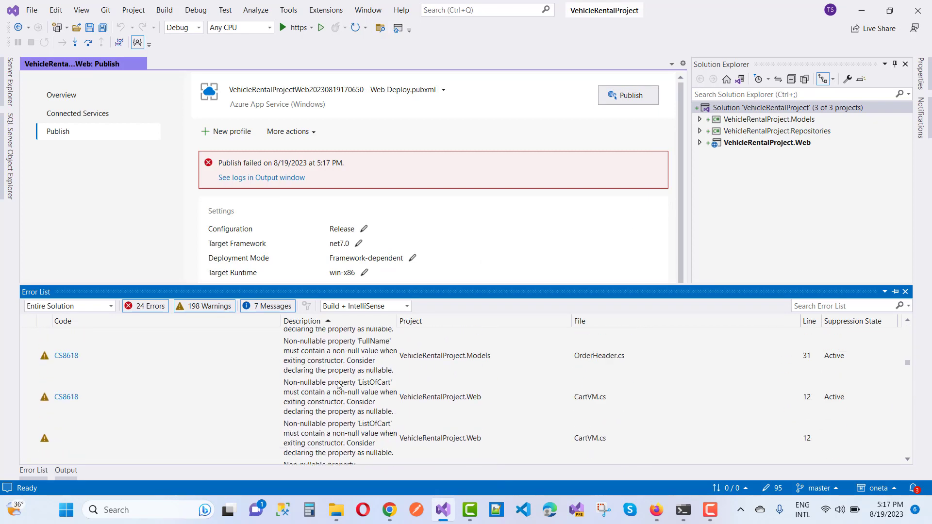
pyautogui.scroll(-10, 338, 385)
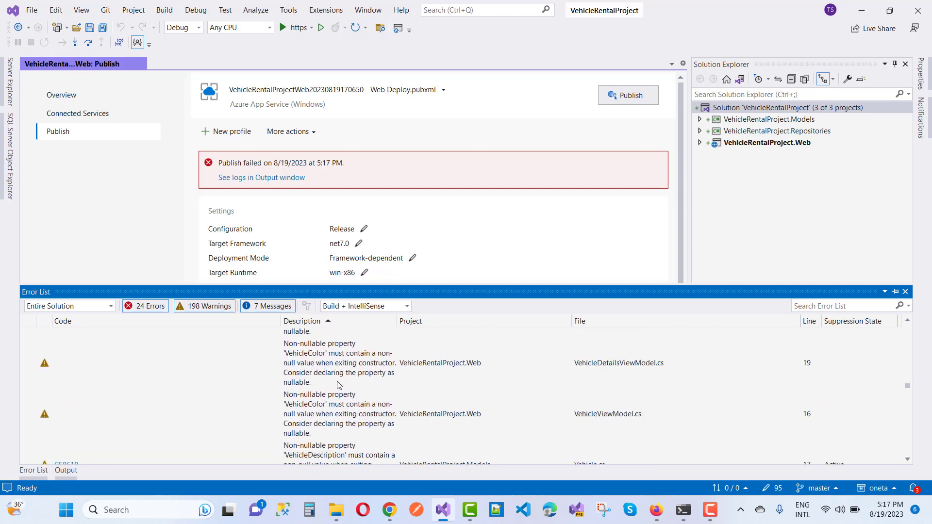
pyautogui.scroll(-10, 338, 385)
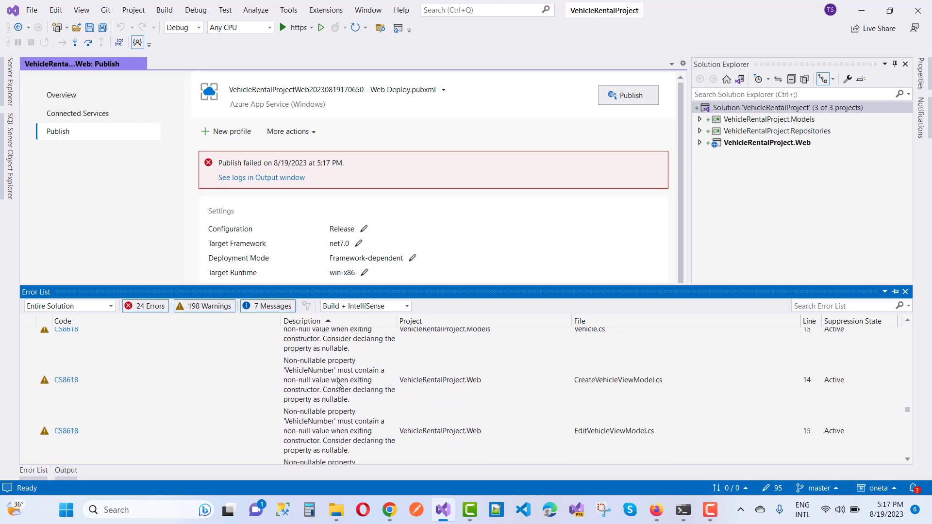
pyautogui.scroll(-10, 339, 385)
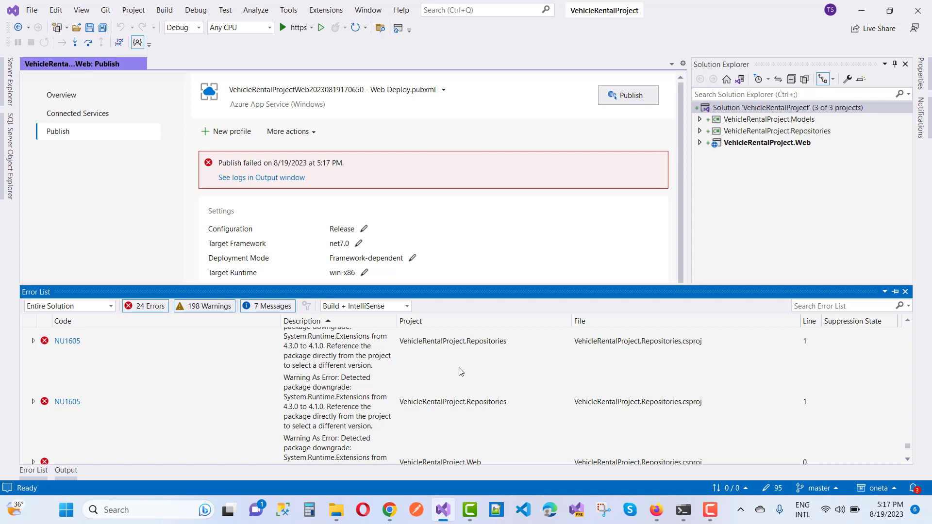
pyautogui.scroll(-5, 460, 372)
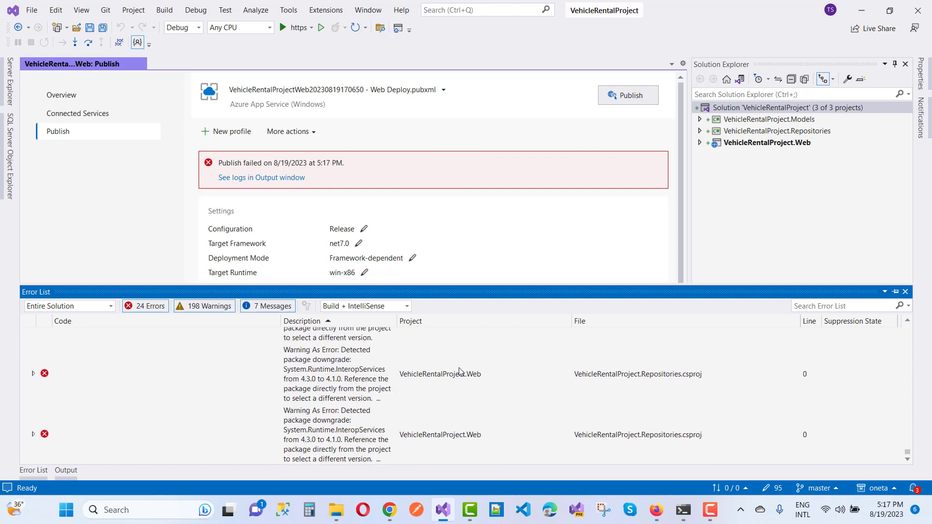
pyautogui.doubleClick(313, 382)
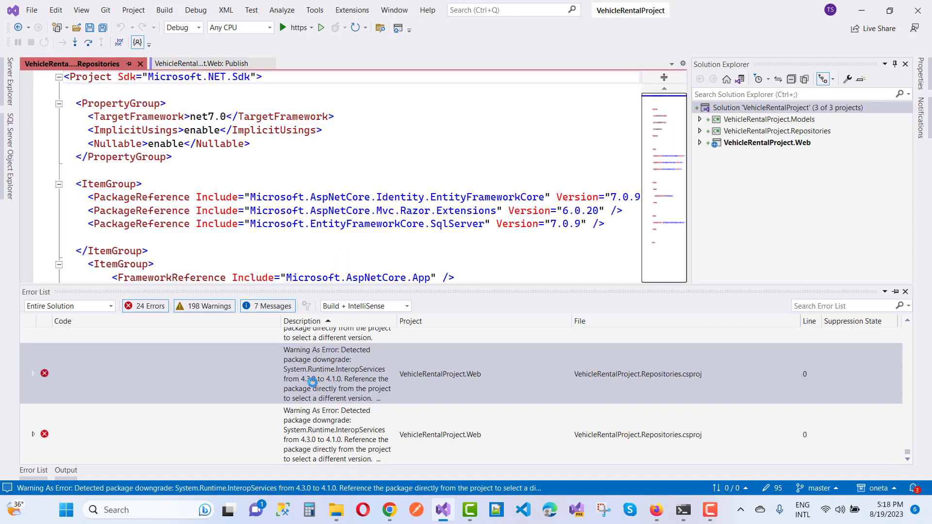
# - Review the Repositories csproj's net7.0 target and package references, then select the Models project
pyautogui.click(306, 247)
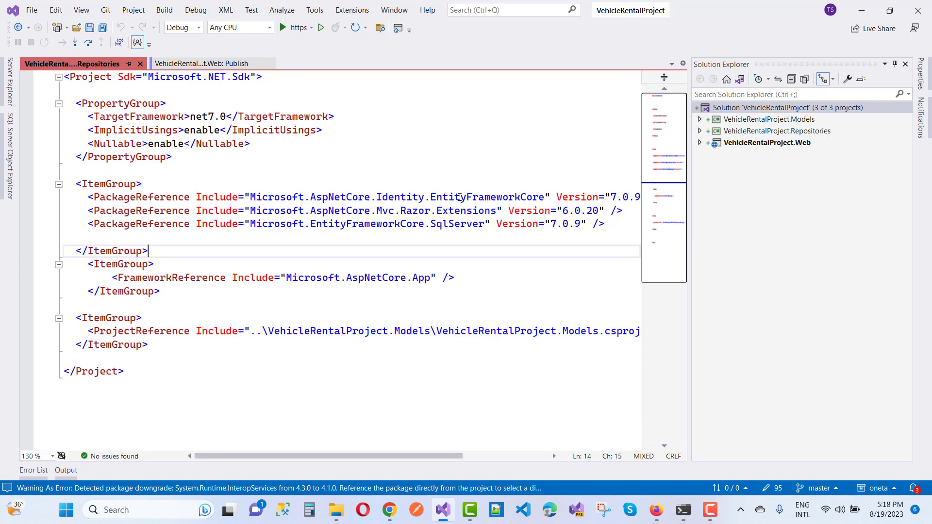
pyautogui.click(778, 109)
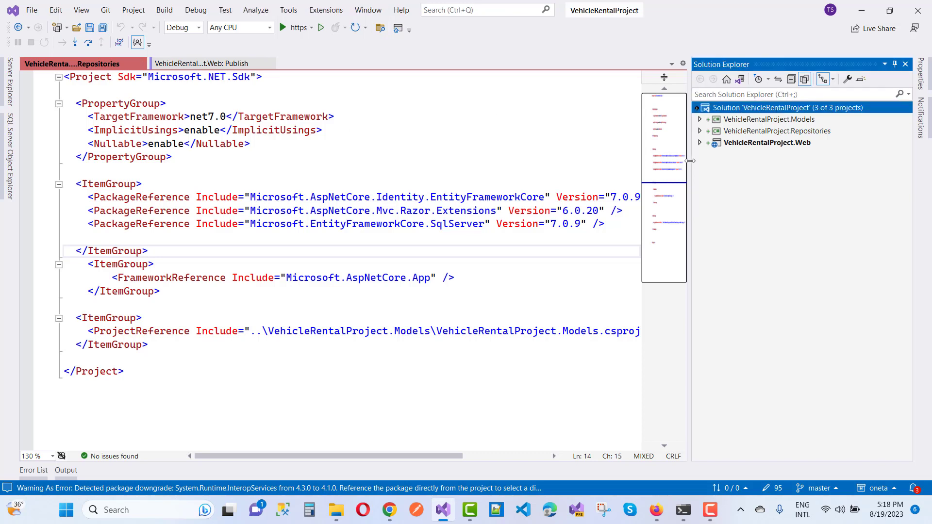
pyautogui.moveTo(690, 160); pyautogui.dragTo(801, 186)
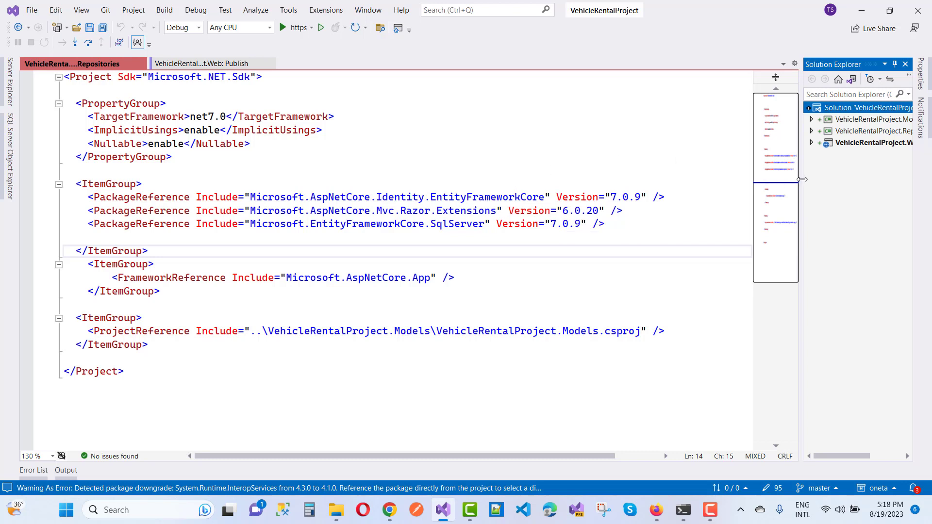
pyautogui.moveTo(799, 182); pyautogui.dragTo(697, 178)
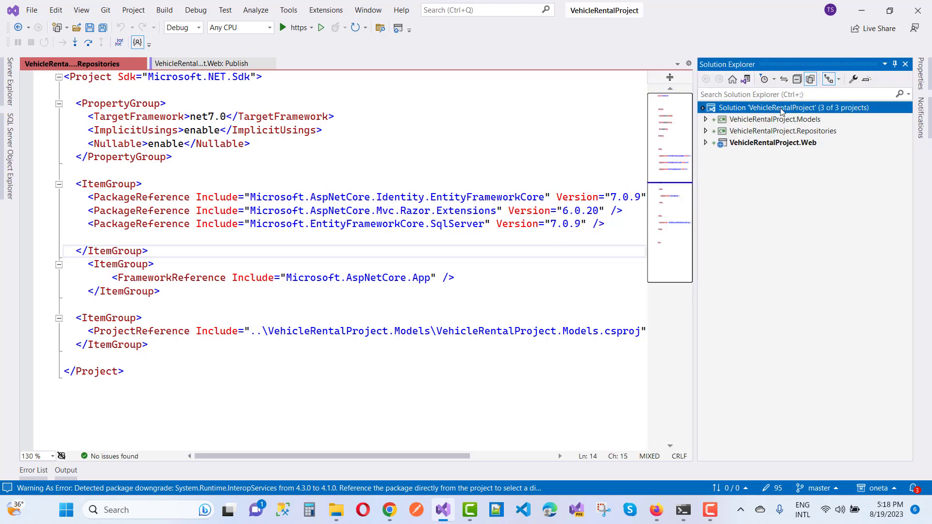
pyautogui.click(215, 116)
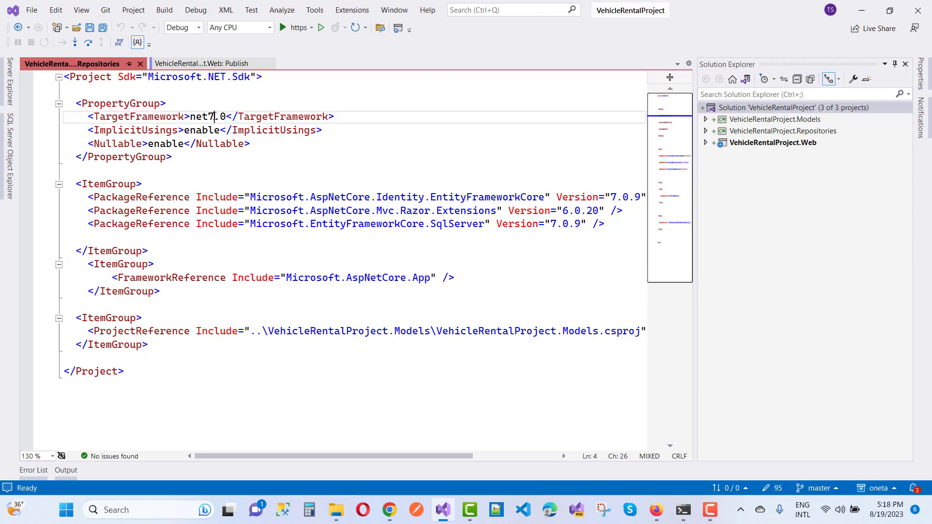
pyautogui.click(759, 120)
# - Fix the Models project's NuGet package versions, republish to Azure, then go to the Azure portal home
pyautogui.rightClick(759, 120)
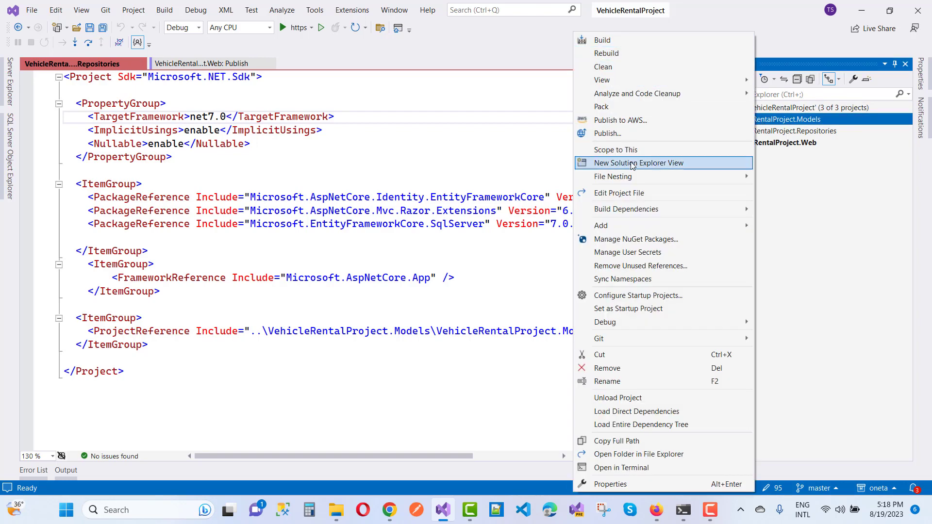
pyautogui.click(629, 244)
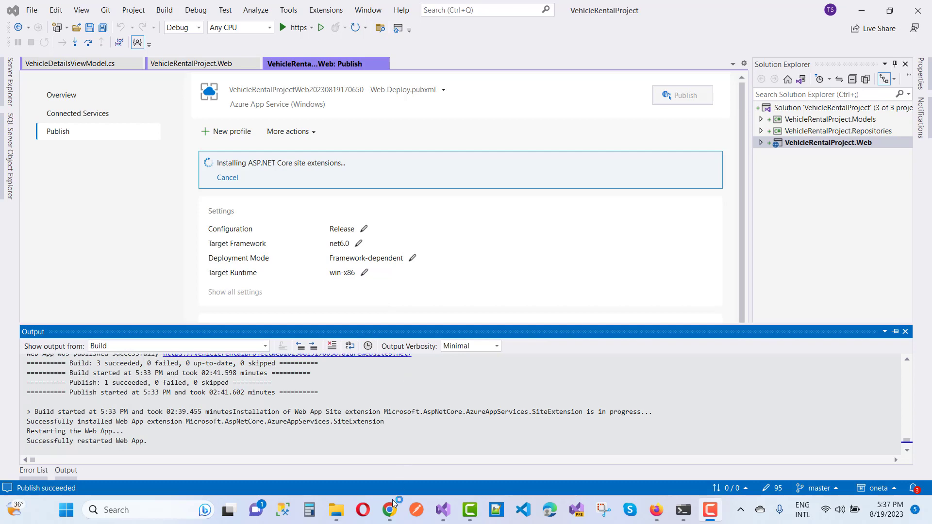
pyautogui.moveTo(389, 510)
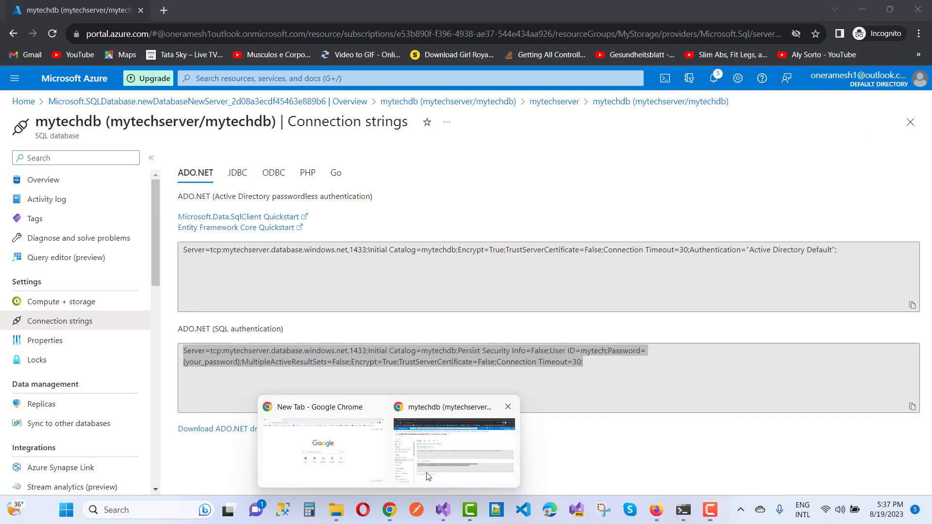
pyautogui.click(427, 477)
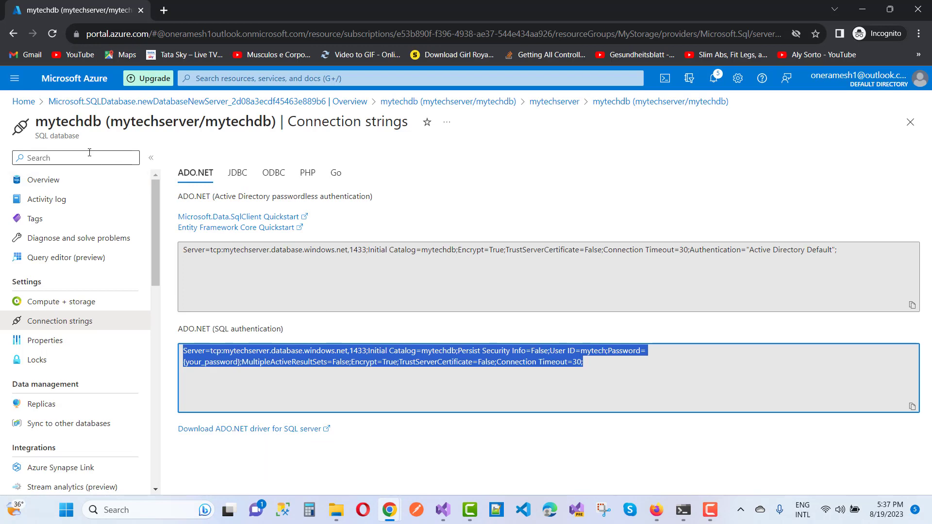
pyautogui.click(23, 103)
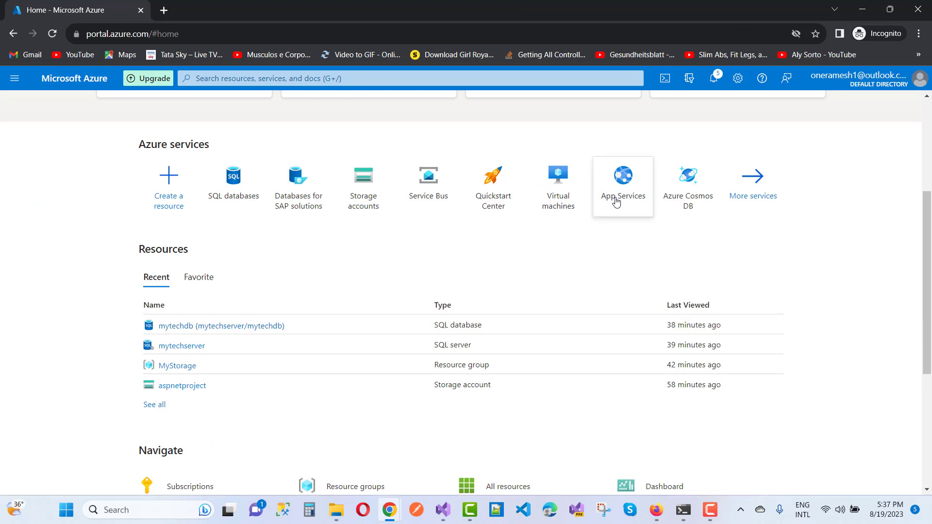
pyautogui.click(624, 181)
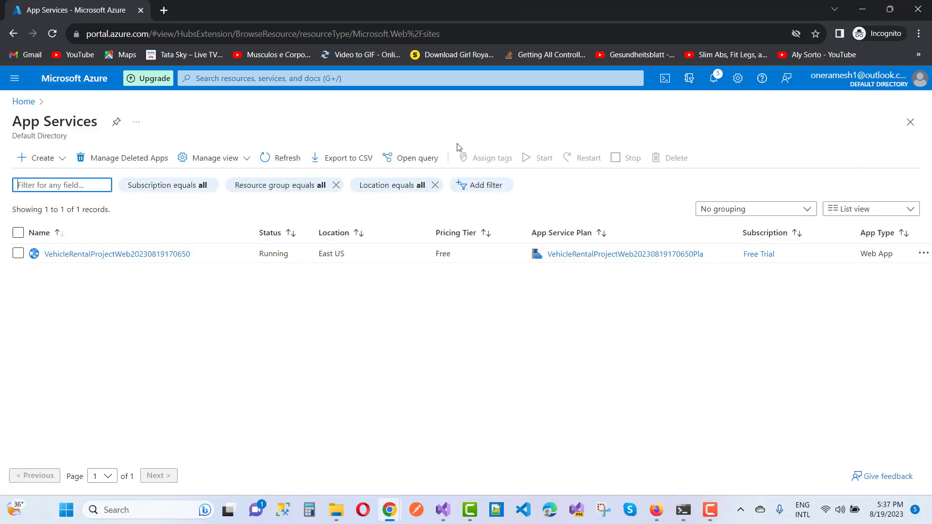
pyautogui.click(98, 255)
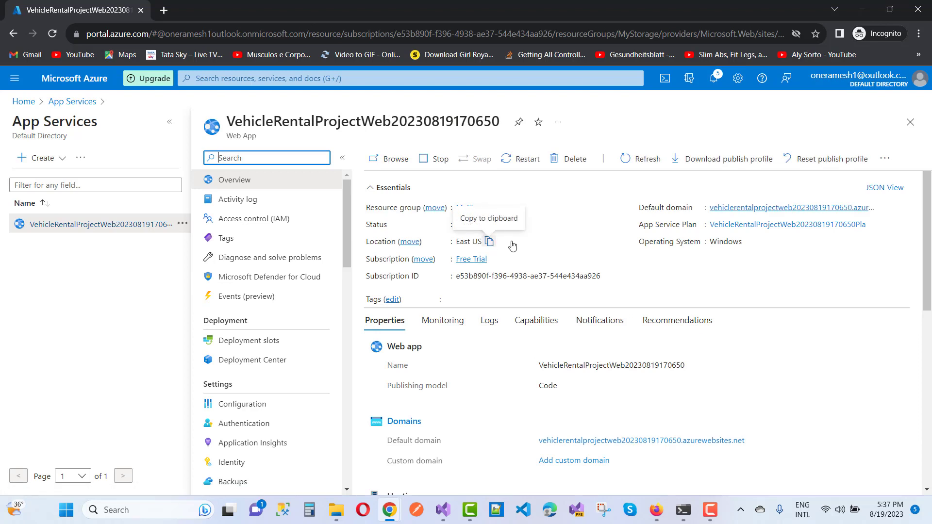
pyautogui.click(752, 214)
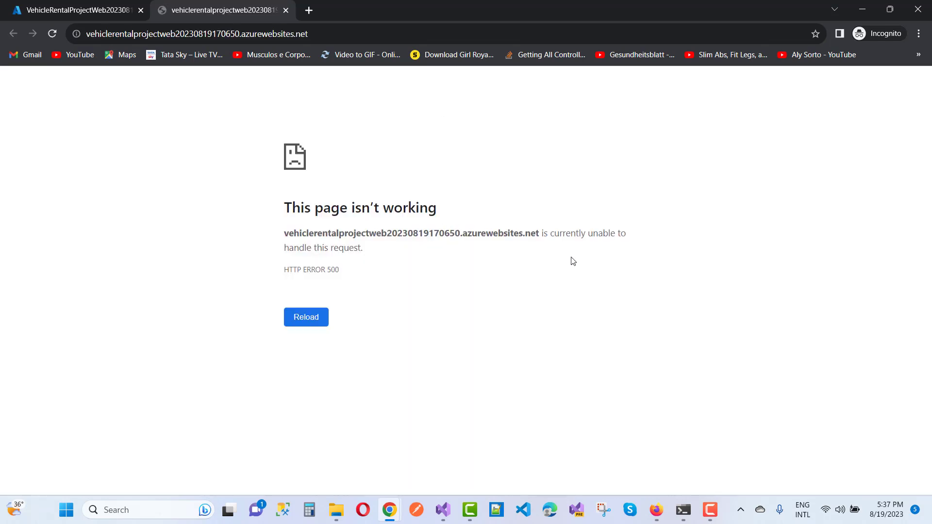
pyautogui.click(286, 10)
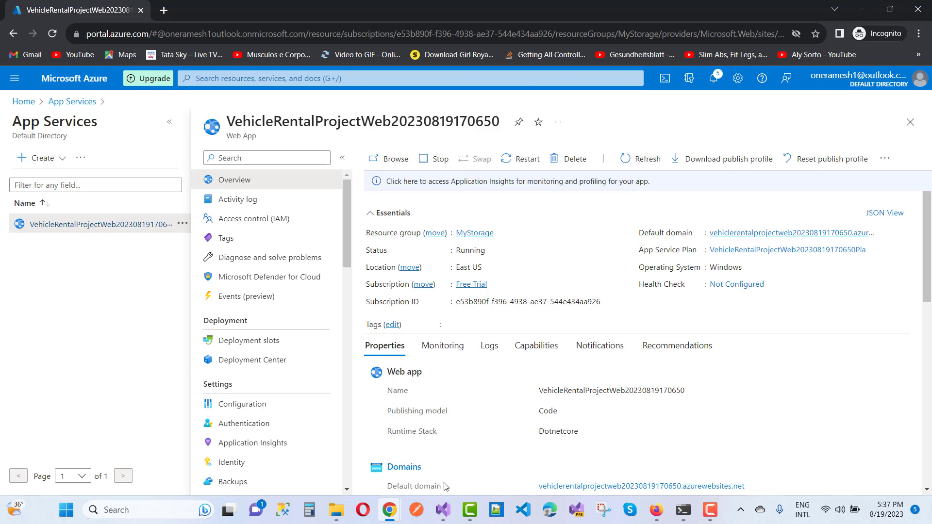
pyautogui.click(443, 519)
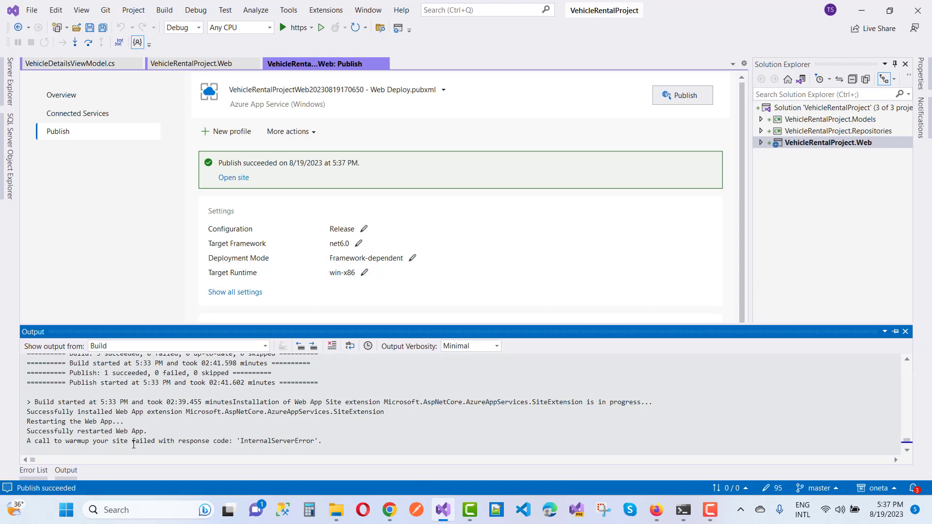
# - Check the net6.0 Framework-dependent publish settings without changes, then select the VehicleRentalProject.Web project
pyautogui.click(233, 179)
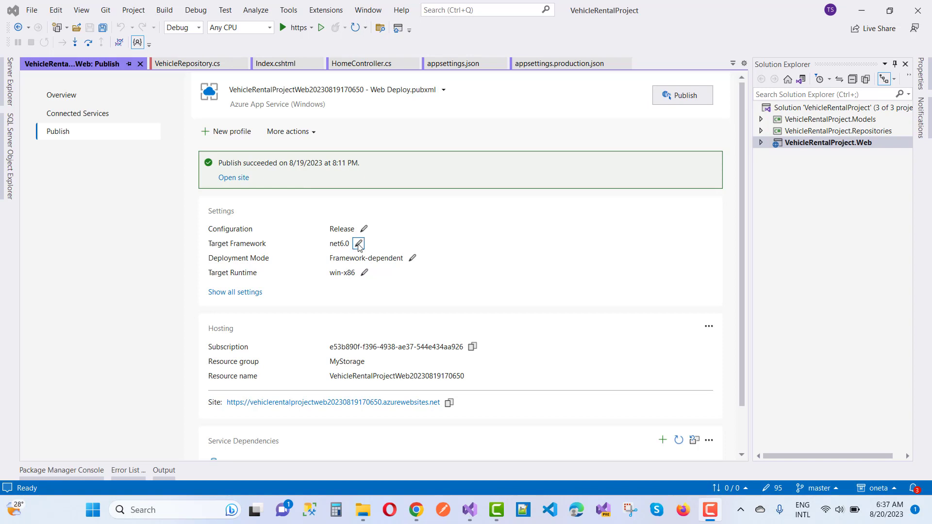
pyautogui.click(414, 261)
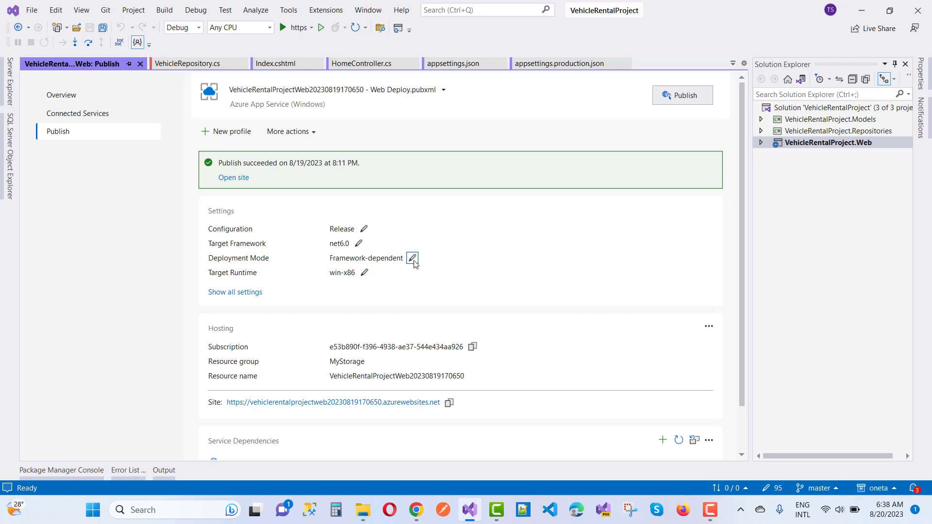
pyautogui.click(414, 261)
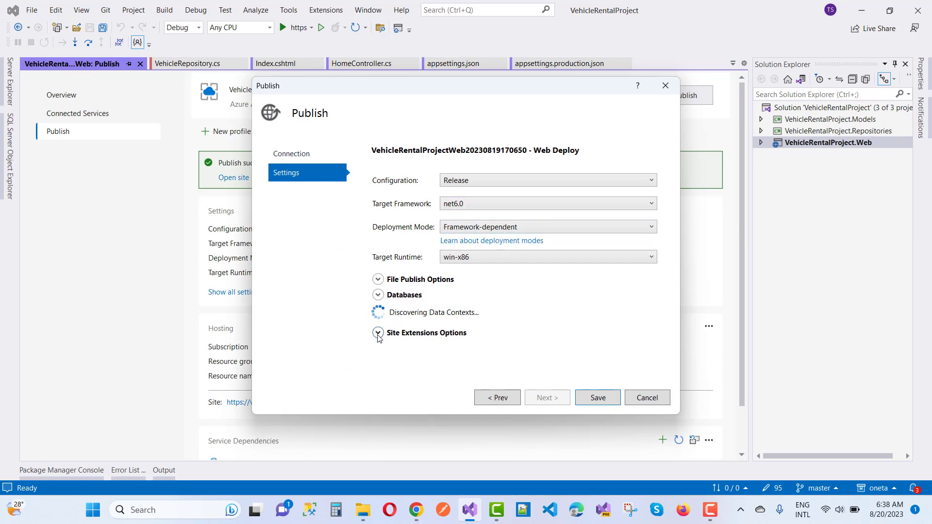
pyautogui.click(648, 398)
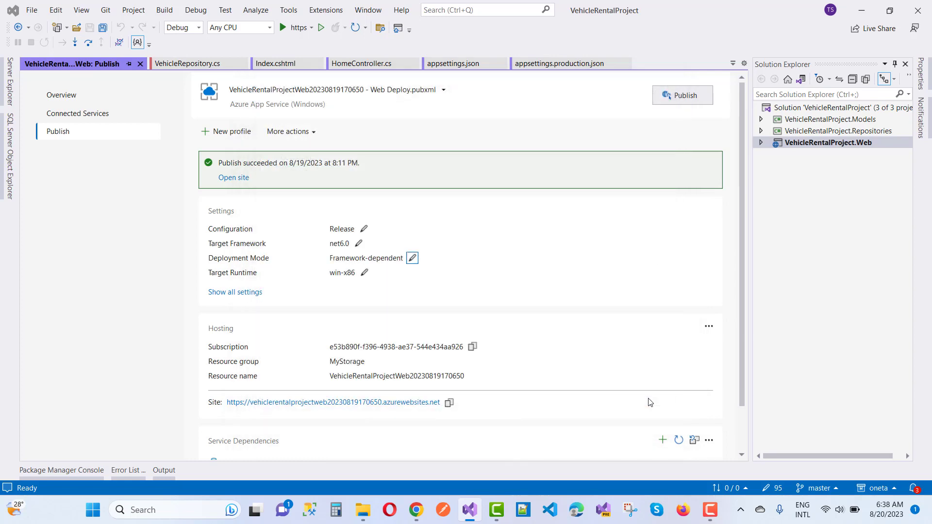
pyautogui.click(799, 142)
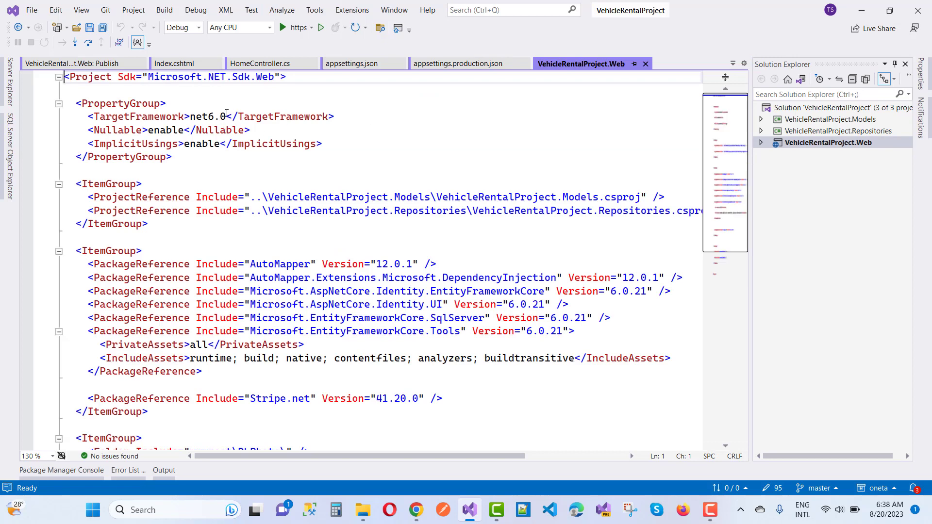
# - Highlight the net6.0 target framework and the 6.0.21 package versions in the open project file
pyautogui.moveTo(226, 116); pyautogui.dragTo(189, 117)
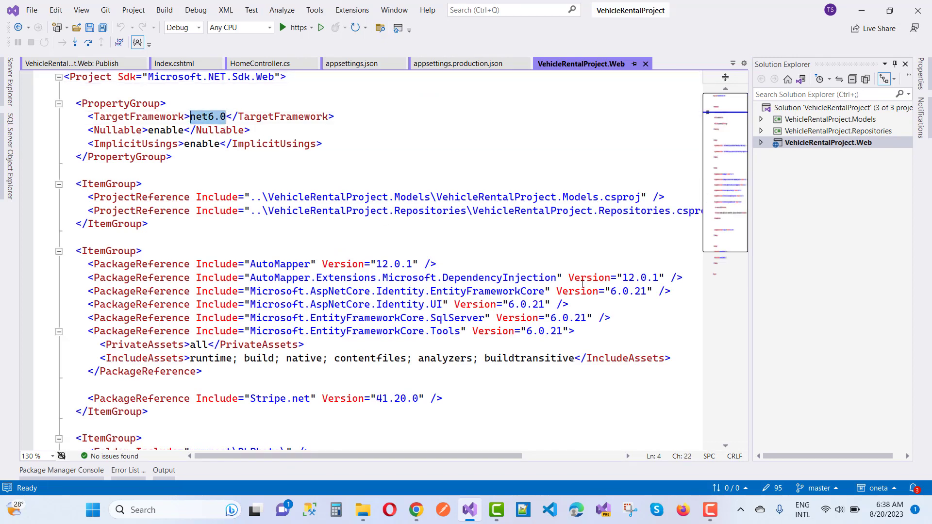
pyautogui.moveTo(649, 292); pyautogui.dragTo(474, 309)
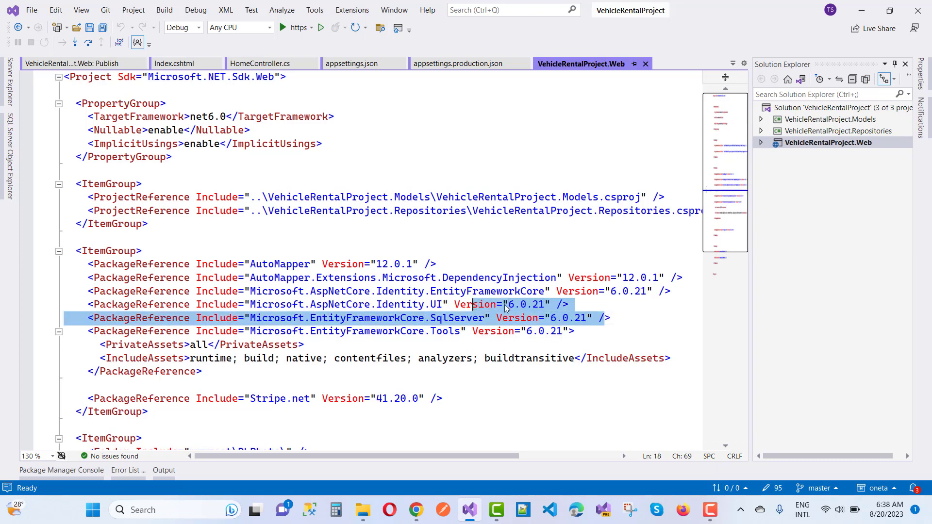
pyautogui.click(580, 335)
pyautogui.moveTo(532, 335); pyautogui.dragTo(495, 335)
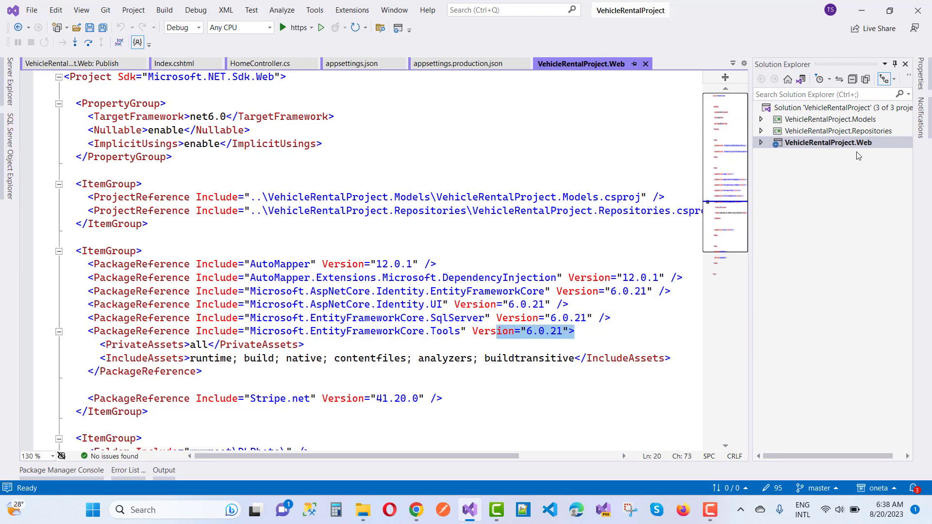
# - Compare the 6.0.21 package references in the Repositories and Models .csproj files, then return to Web: Publish
pyautogui.click(855, 134)
pyautogui.doubleClick(855, 134)
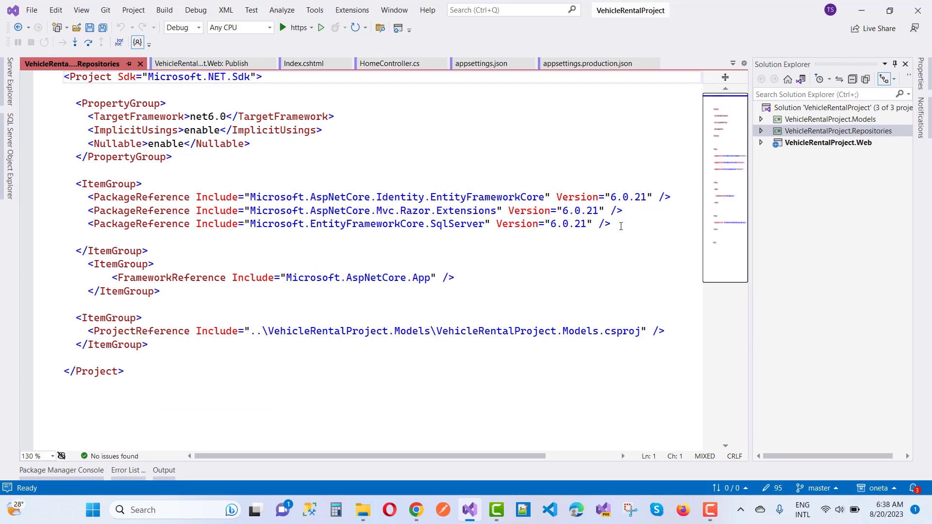
pyautogui.moveTo(621, 224); pyautogui.dragTo(503, 172)
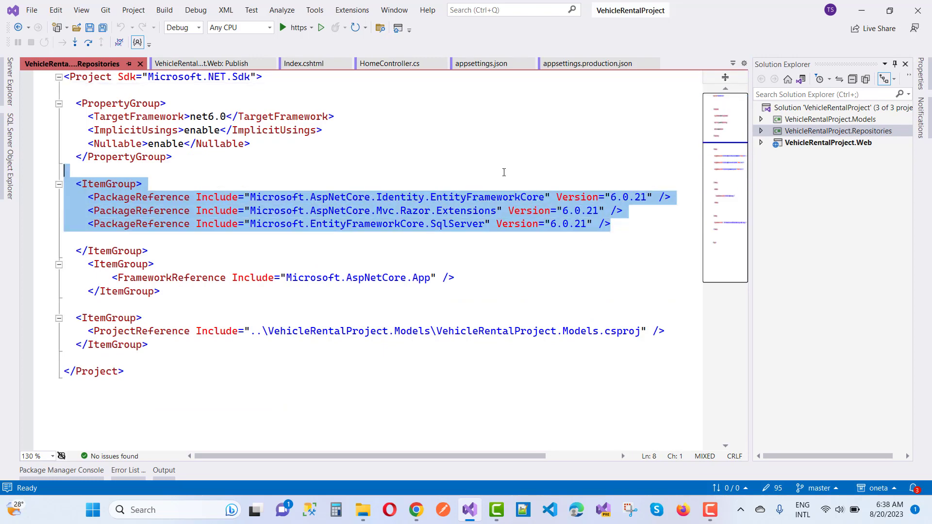
pyautogui.doubleClick(834, 120)
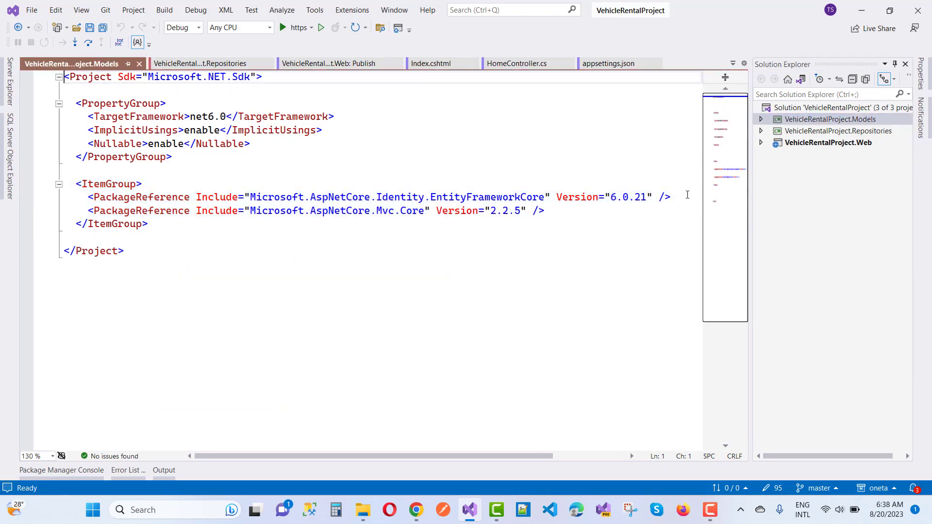
pyautogui.moveTo(688, 194); pyautogui.dragTo(569, 200)
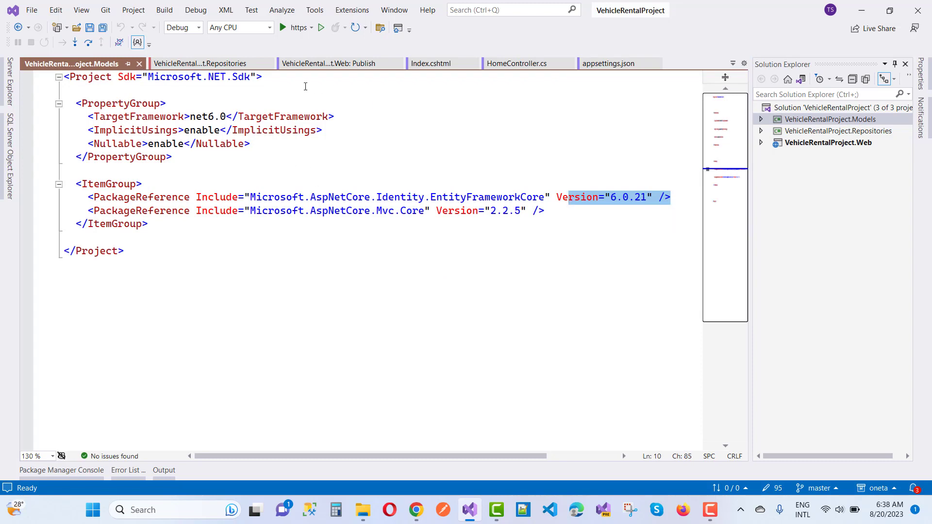
pyautogui.click(339, 68)
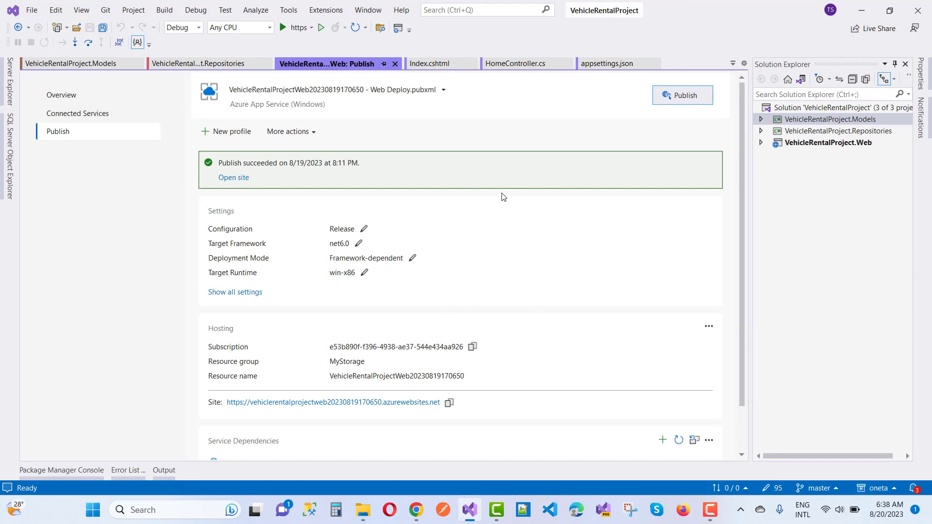
# - View the Tata Tiago vehicle details on the live site in Chrome
pyautogui.moveTo(416, 510)
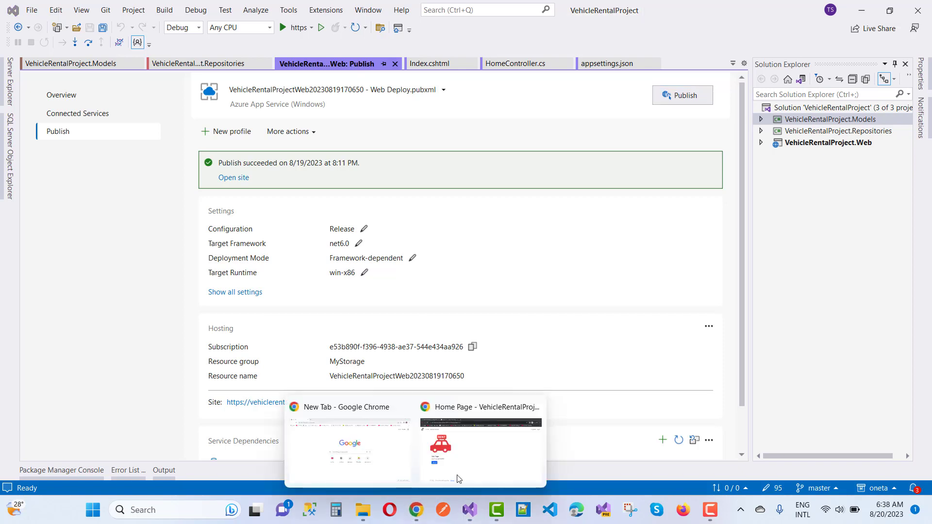
pyautogui.click(465, 474)
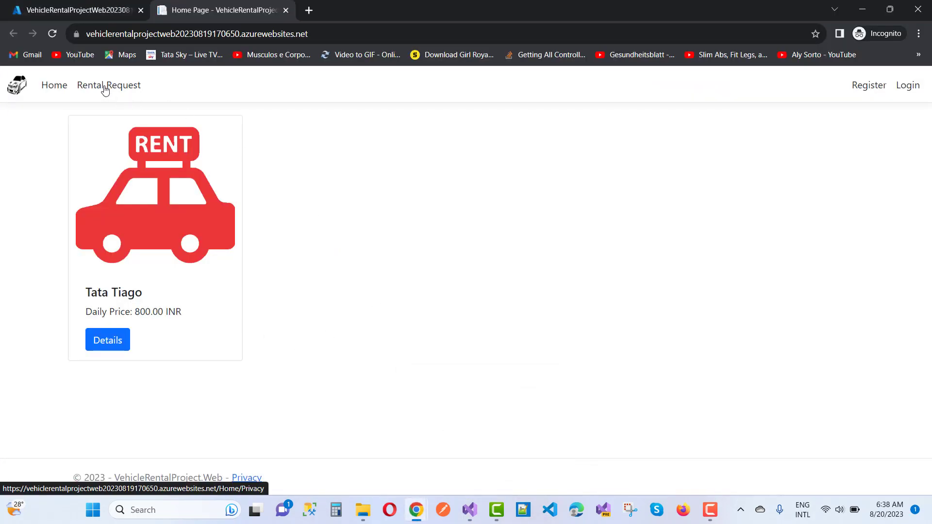
pyautogui.click(109, 341)
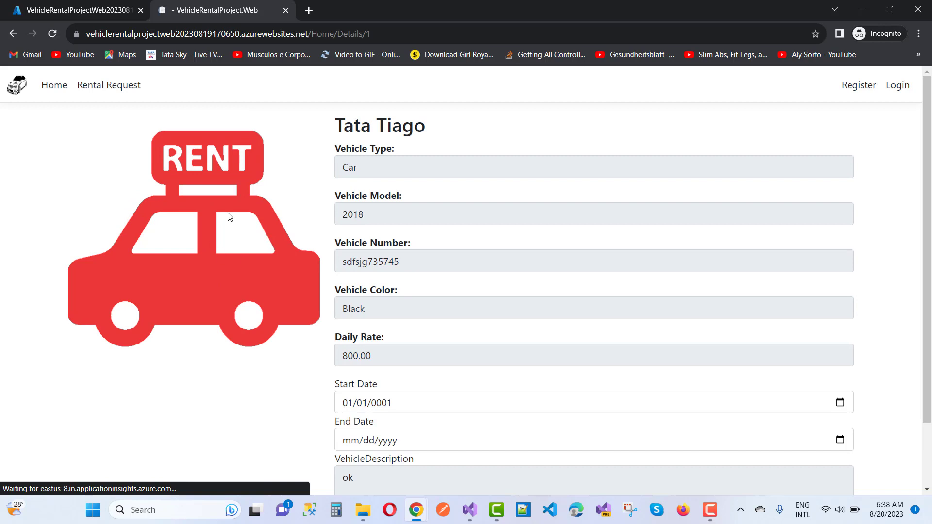
# - Reopen the site from the Azure default domain link in a new tab and go to Login
pyautogui.moveTo(378, 33); pyautogui.dragTo(55, 28)
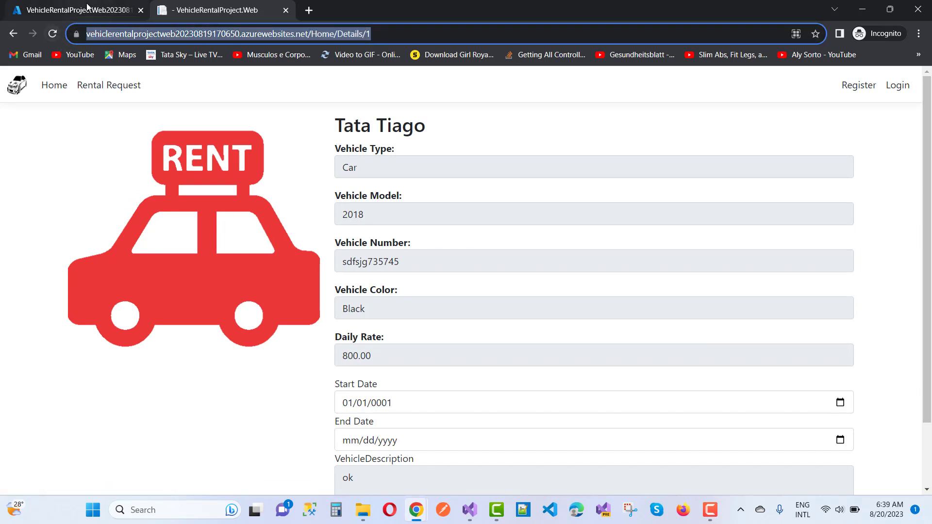
pyautogui.click(75, 13)
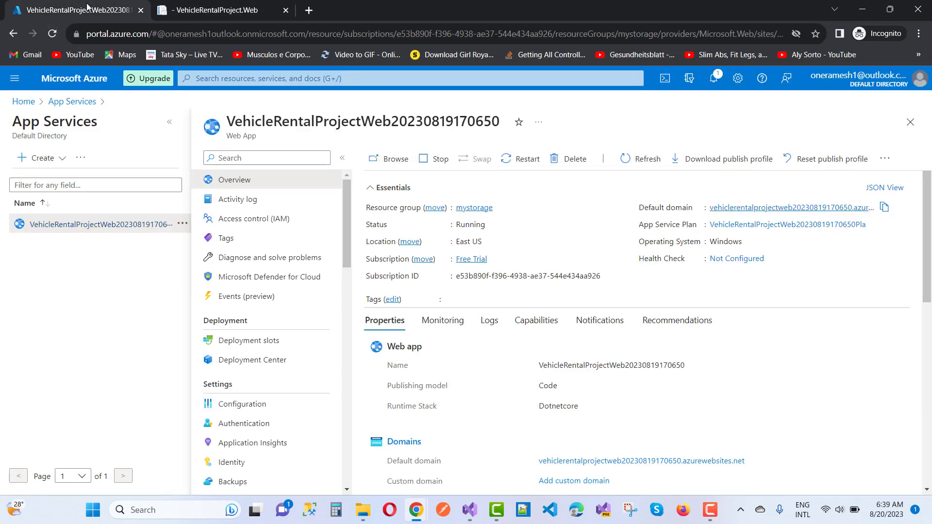
pyautogui.click(738, 209)
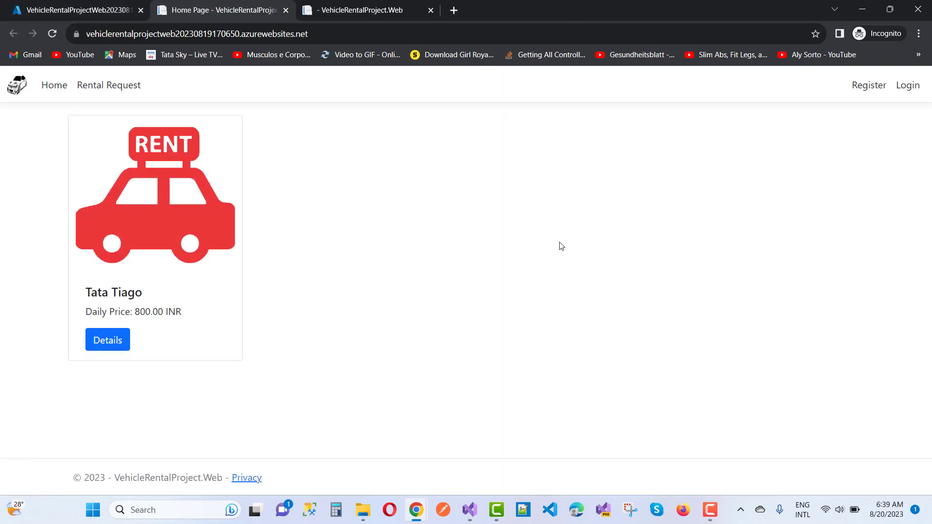
pyautogui.click(902, 88)
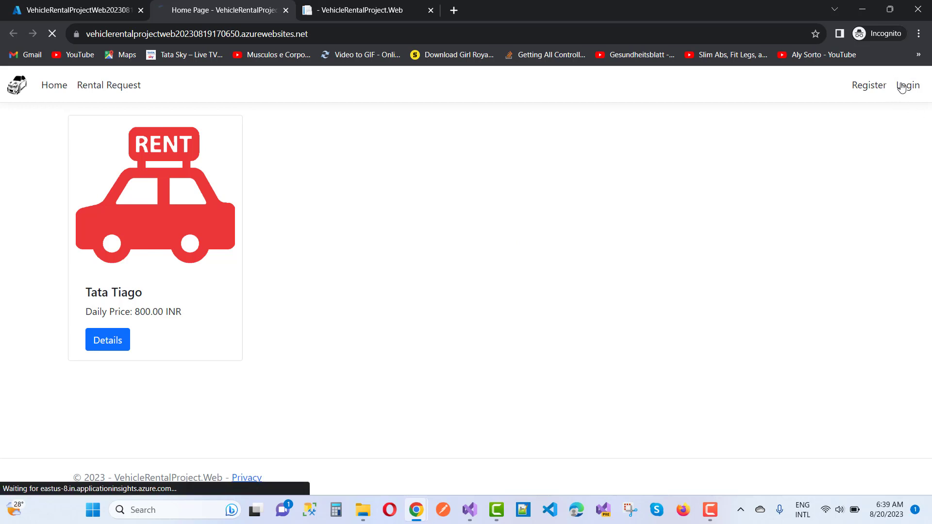
# - Log in with the autofilled admin e-mail and the account password
pyautogui.click(122, 231)
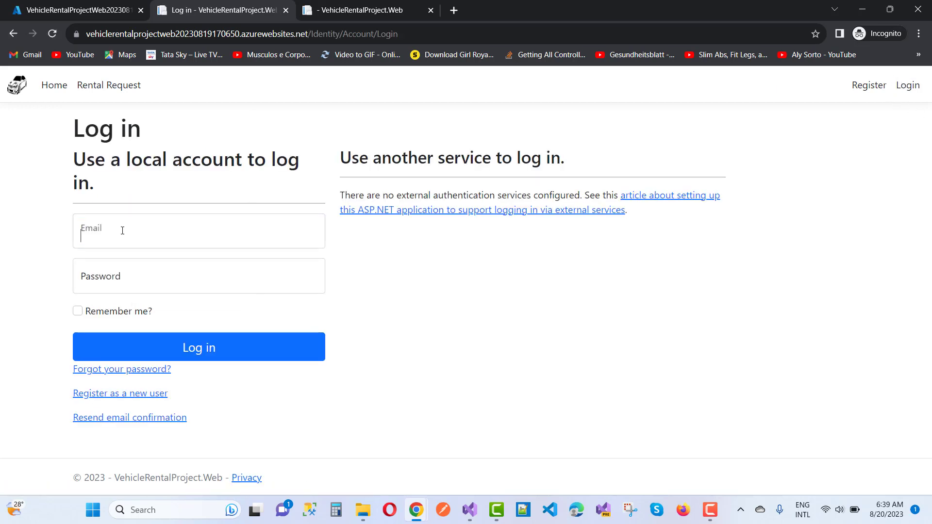
pyautogui.write('Admin')
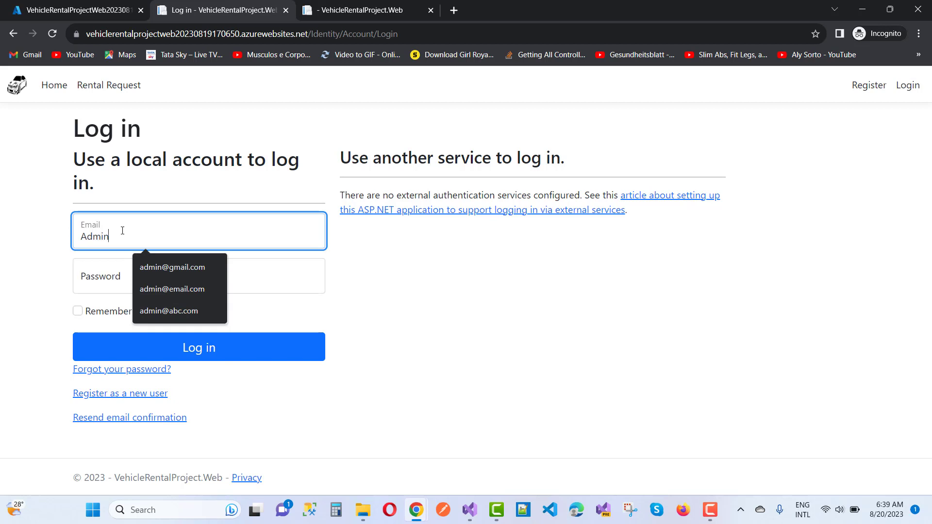
pyautogui.press('BackSpace')
pyautogui.press('BackSpace')
pyautogui.press('Down')
pyautogui.press('Return')
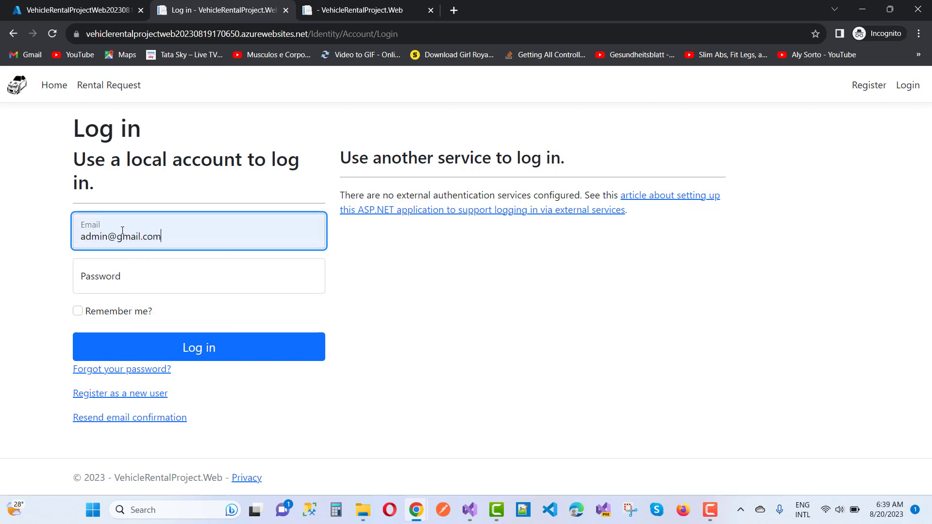
pyautogui.press('Tab')
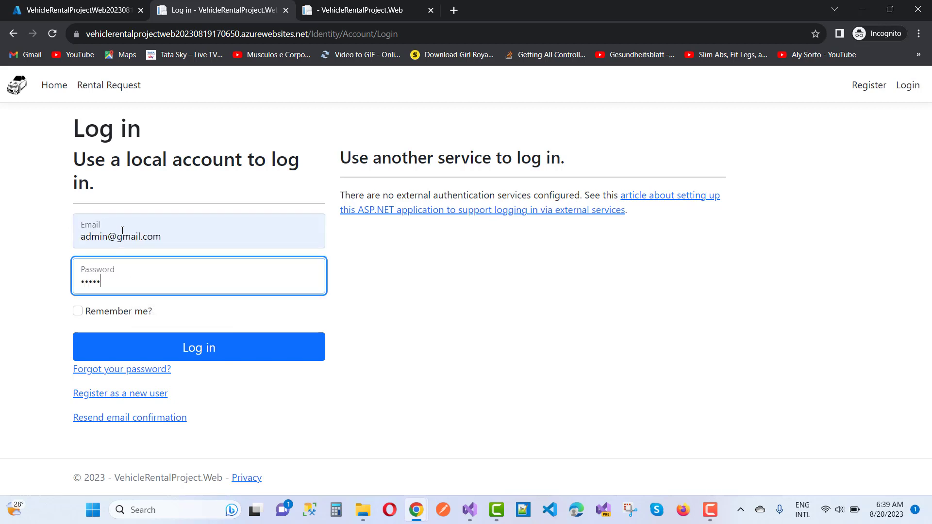
pyautogui.press('Return')
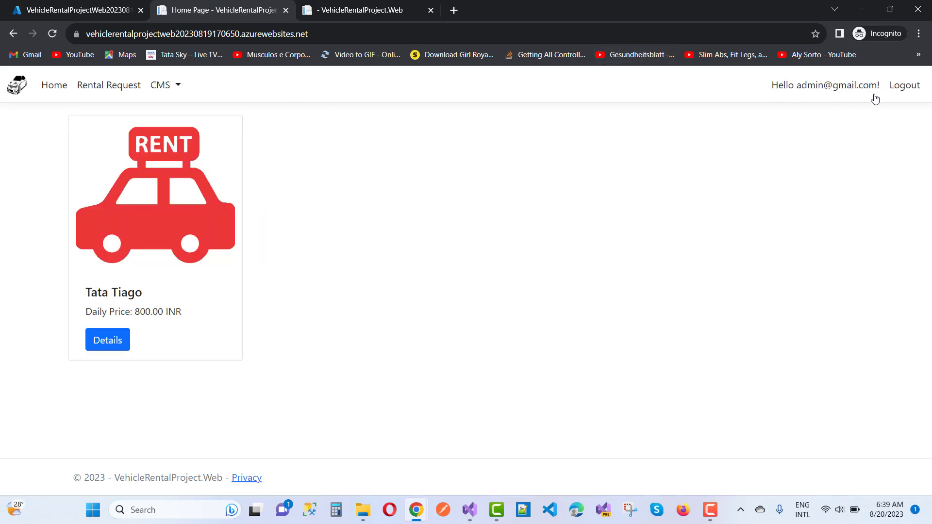
# - Open CMS > Users and try the lock and details actions on the listed user
pyautogui.click(177, 88)
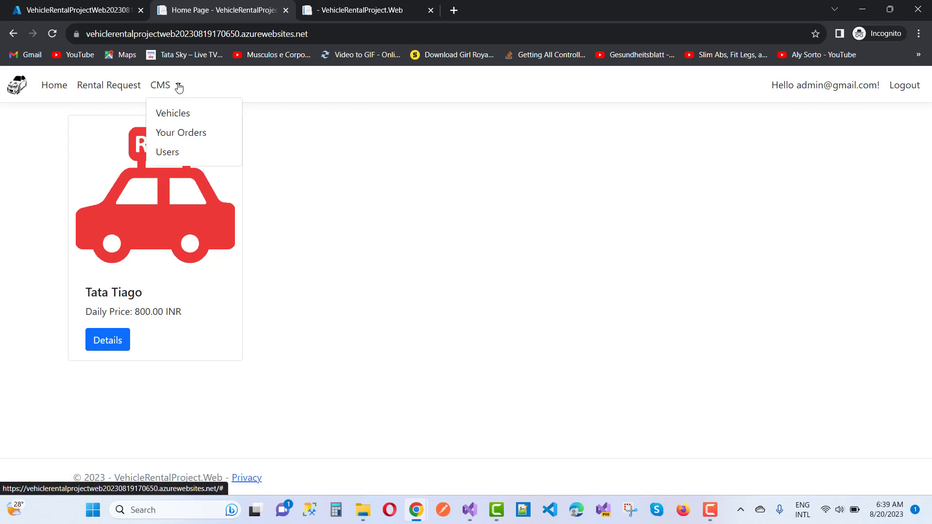
pyautogui.click(168, 154)
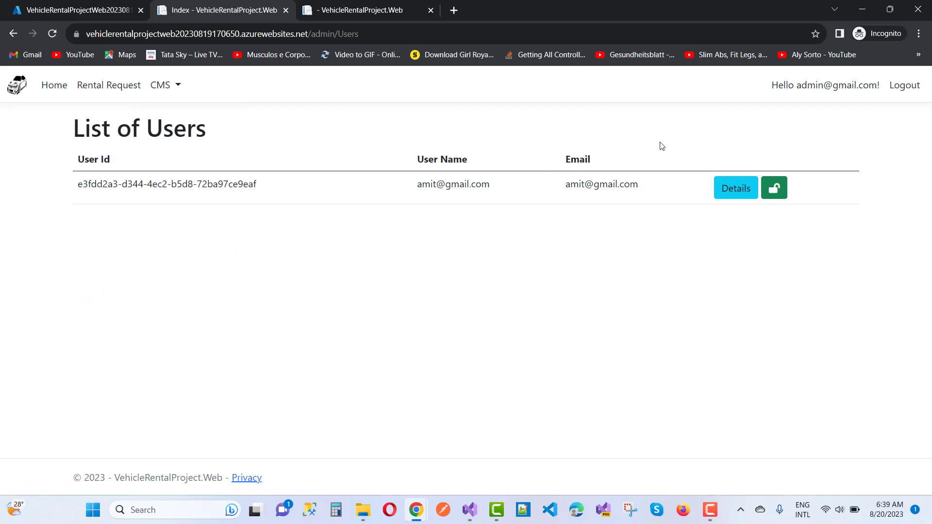
pyautogui.click(777, 193)
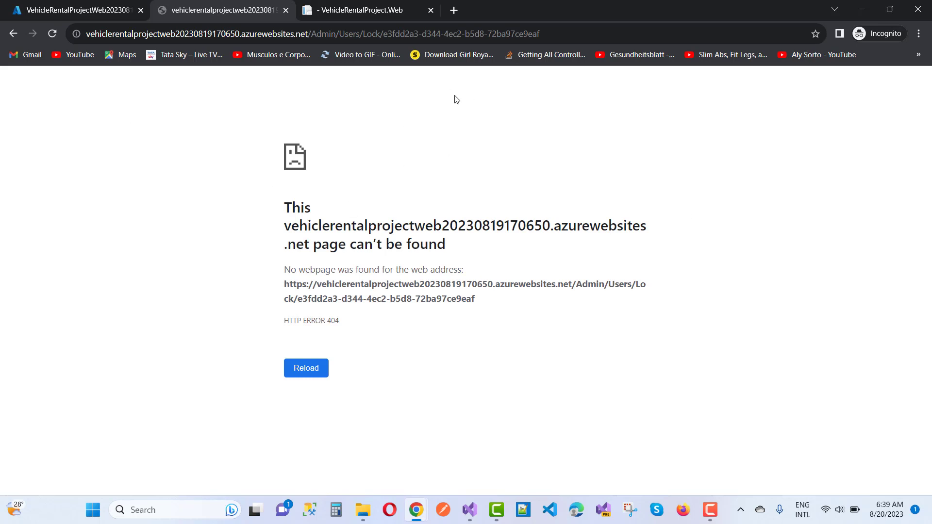
pyautogui.click(14, 34)
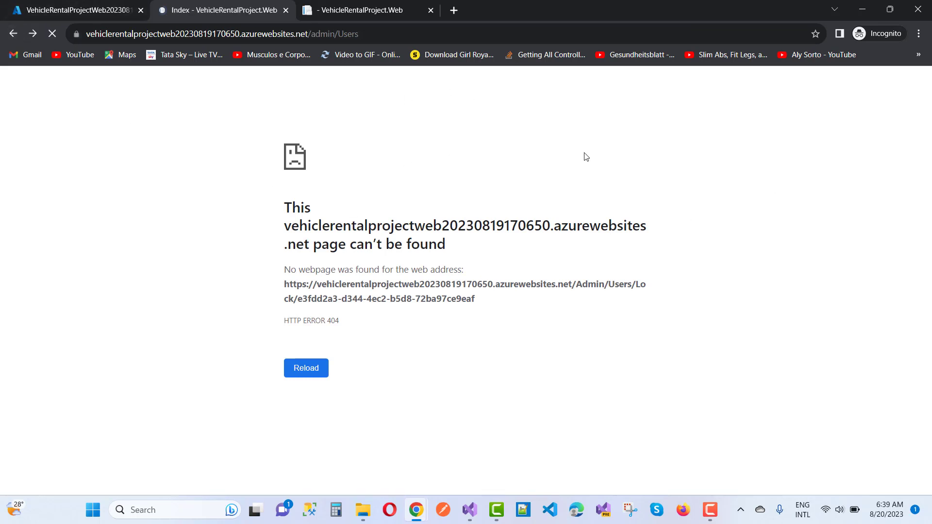
pyautogui.click(734, 199)
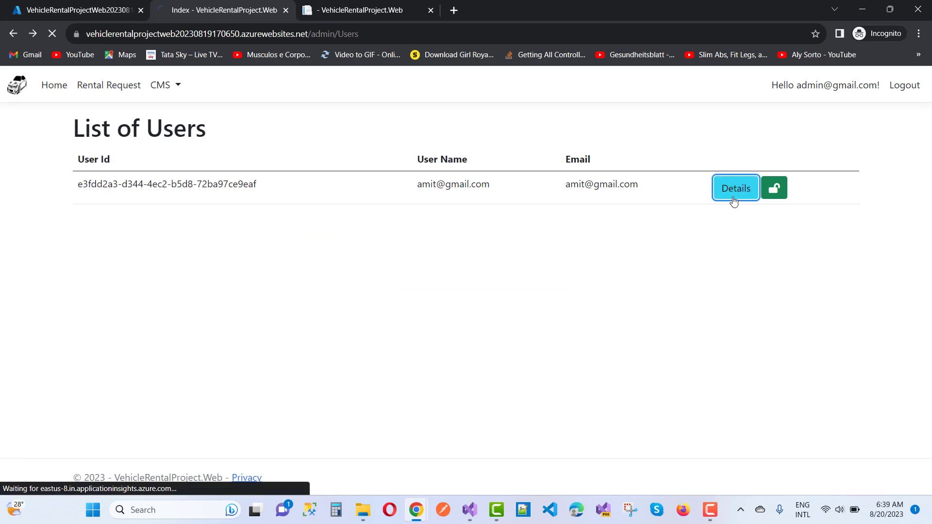
pyautogui.click(12, 34)
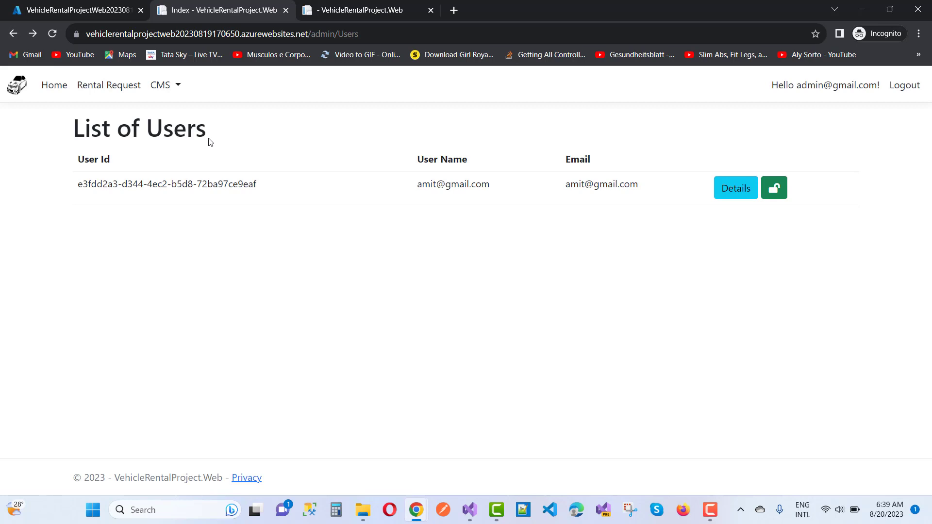
# - Cancel the pending 1600.00 INR Tata Tiago order from CMS > Your Orders, then return home
pyautogui.click(178, 87)
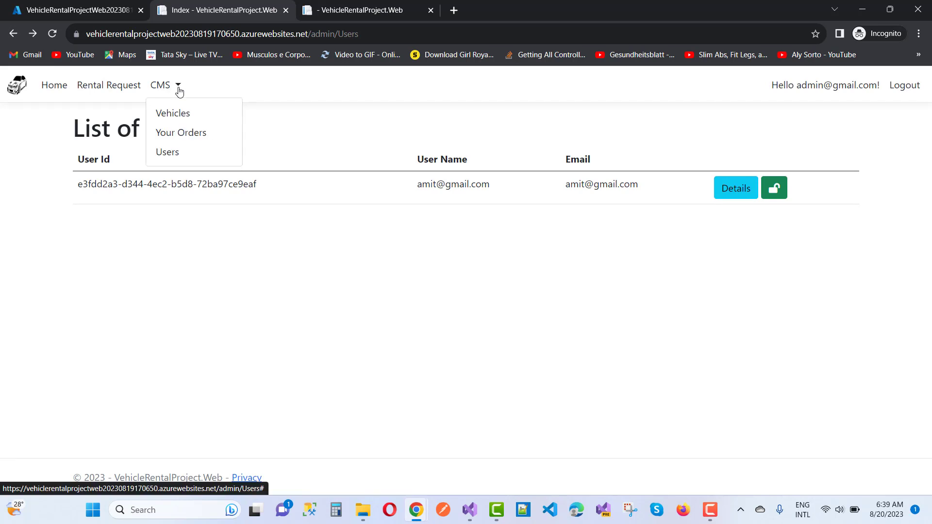
pyautogui.click(171, 131)
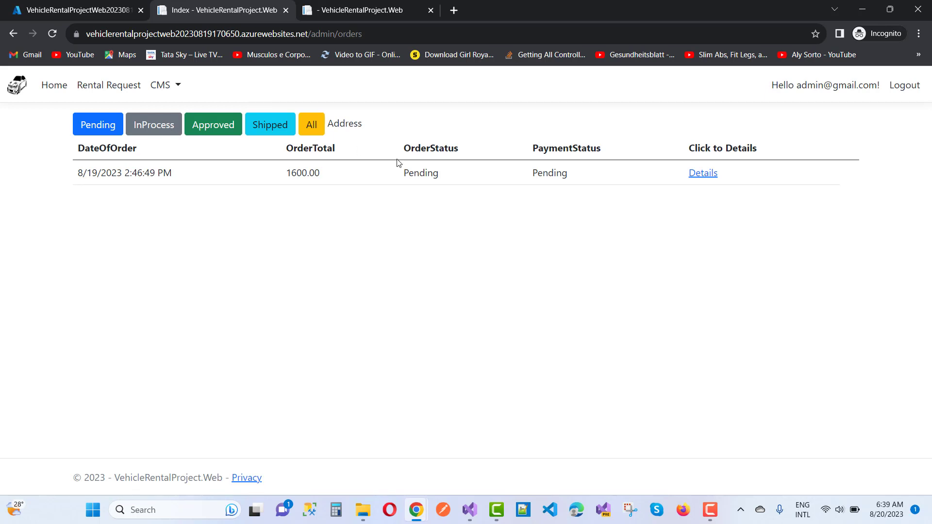
pyautogui.click(703, 174)
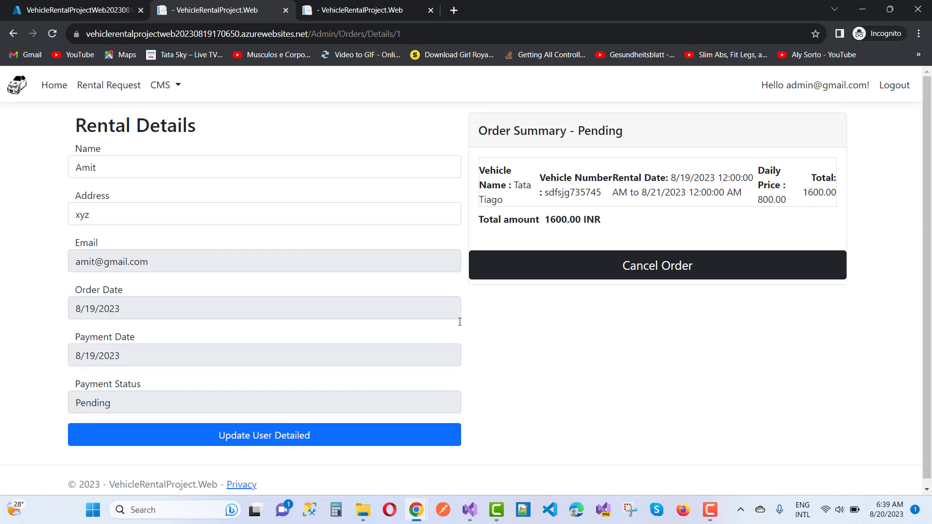
pyautogui.click(617, 270)
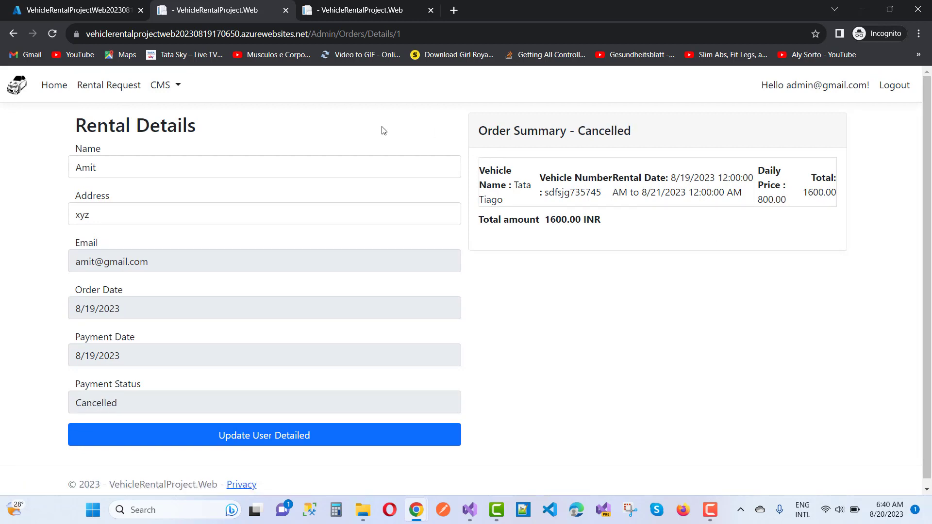
pyautogui.click(18, 87)
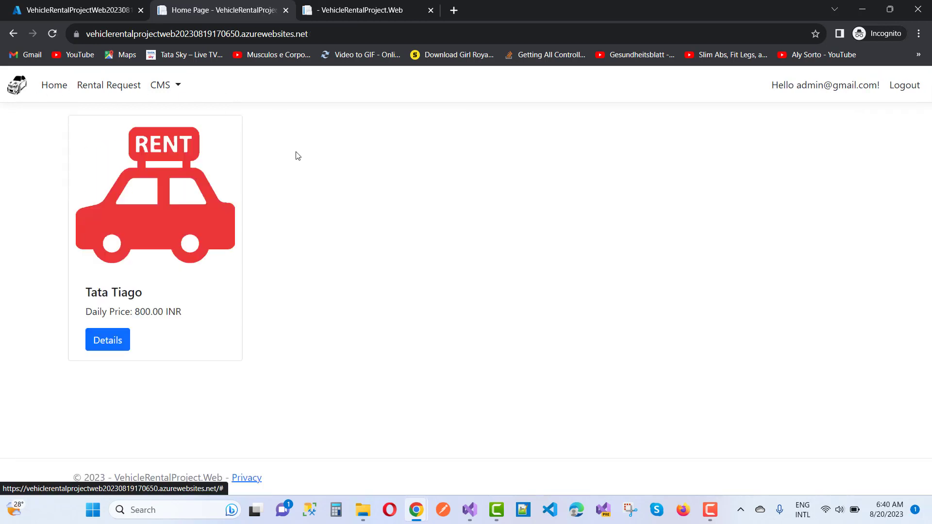